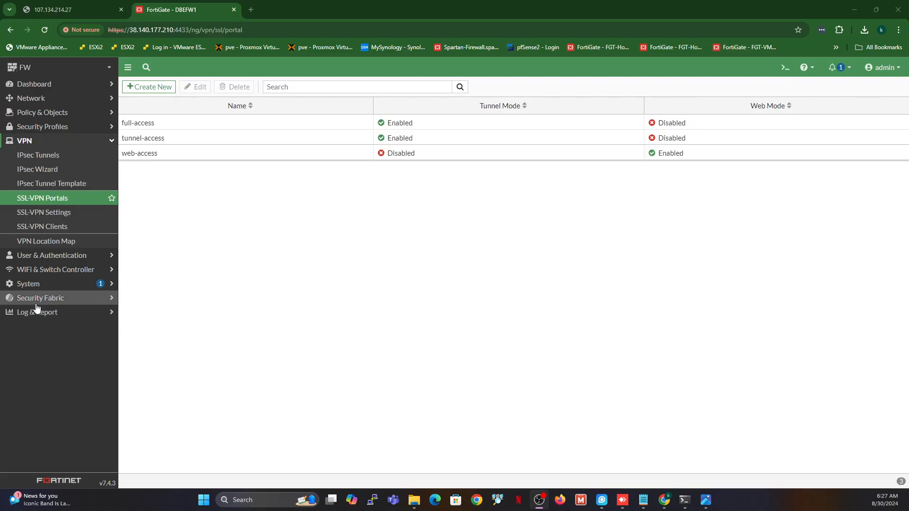
Expand the System section and open the Feature Visibility settings
left_click(27, 284)
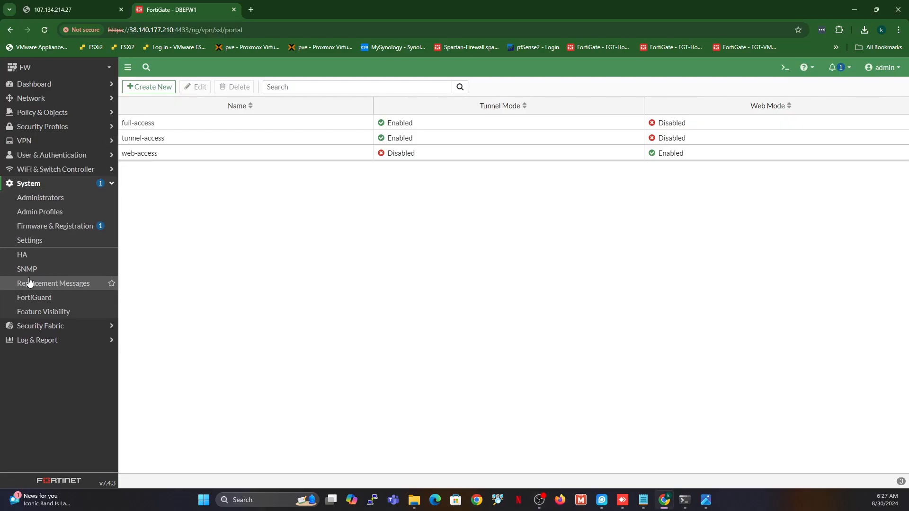
left_click(39, 310)
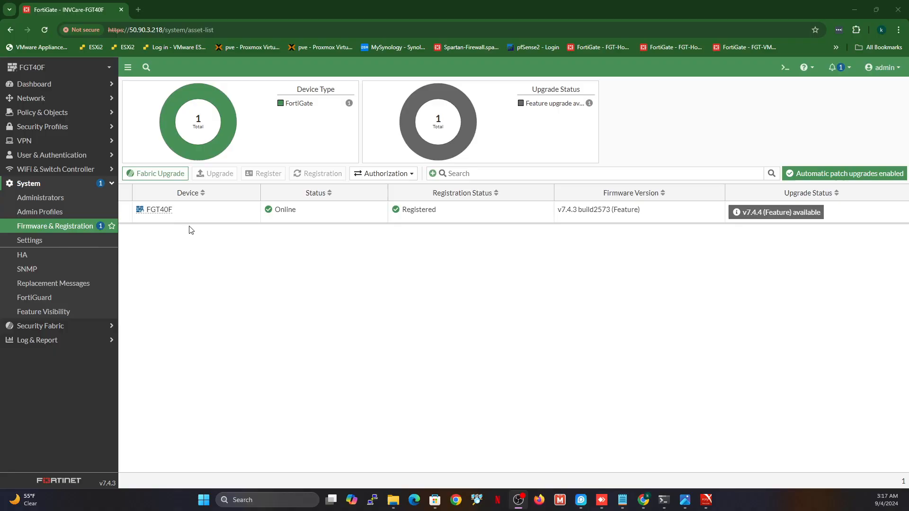
Select FGT40F and compare the 7.4.4 and 7.6.0 upgrade targets without upgrading
left_click(209, 217)
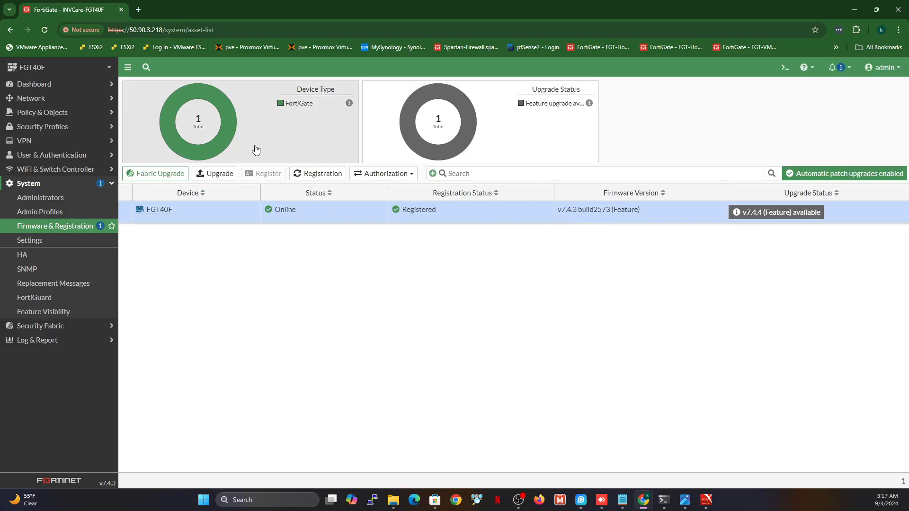
left_click(205, 175)
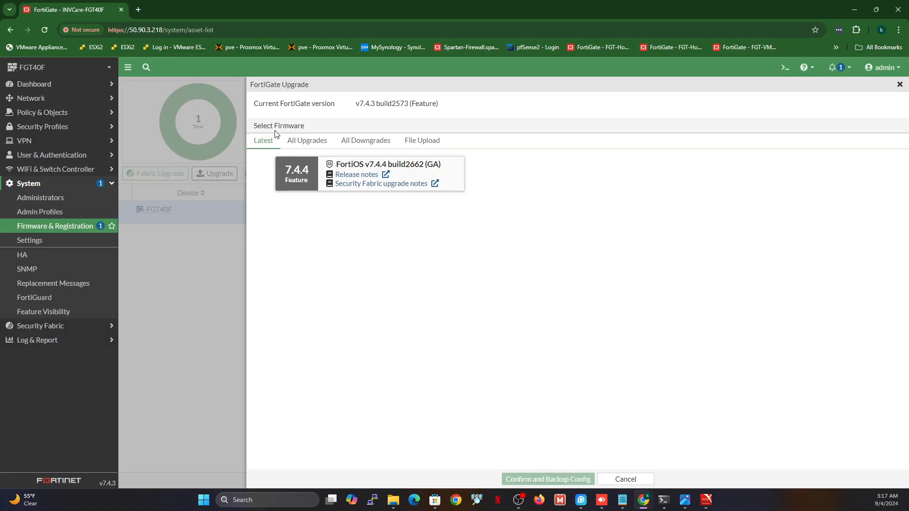
left_click(300, 142)
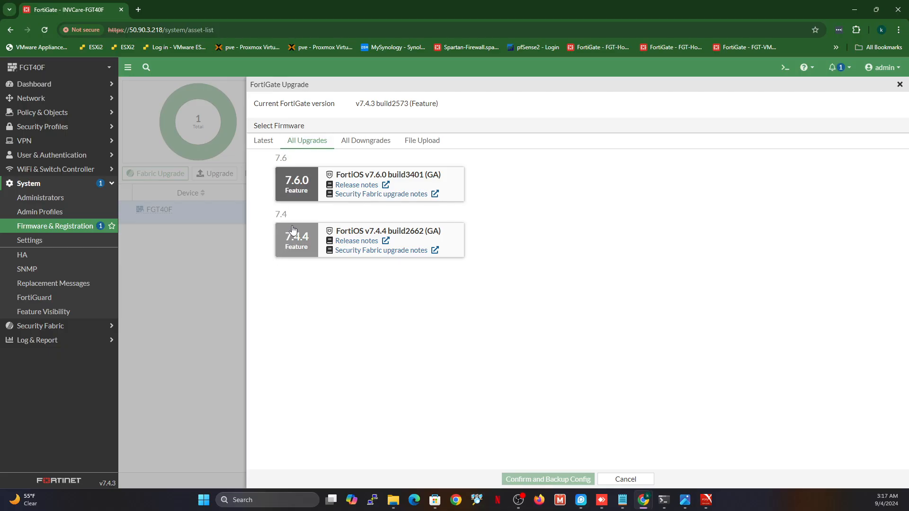
left_click(263, 140)
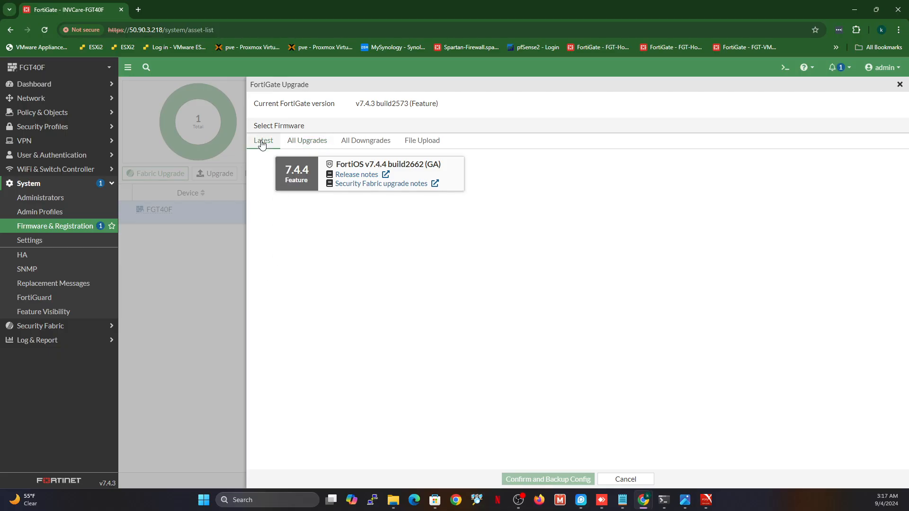
left_click(307, 141)
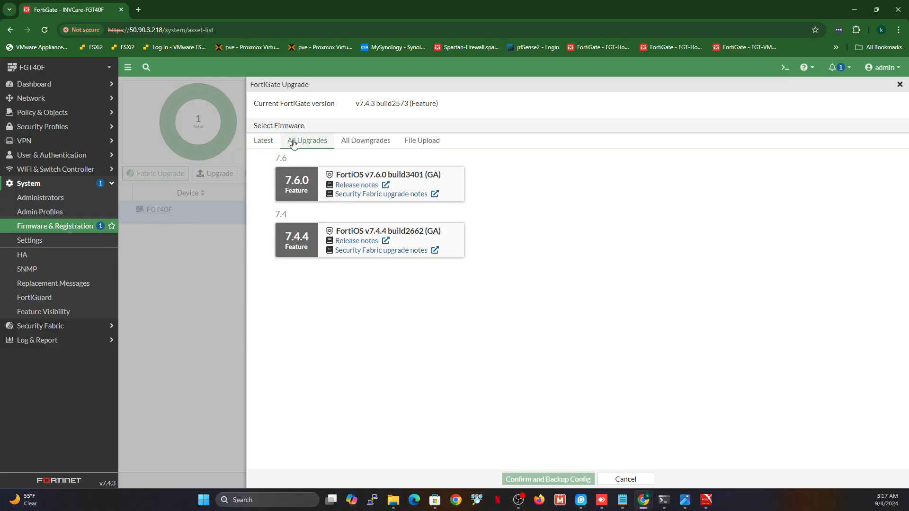
left_click(288, 235)
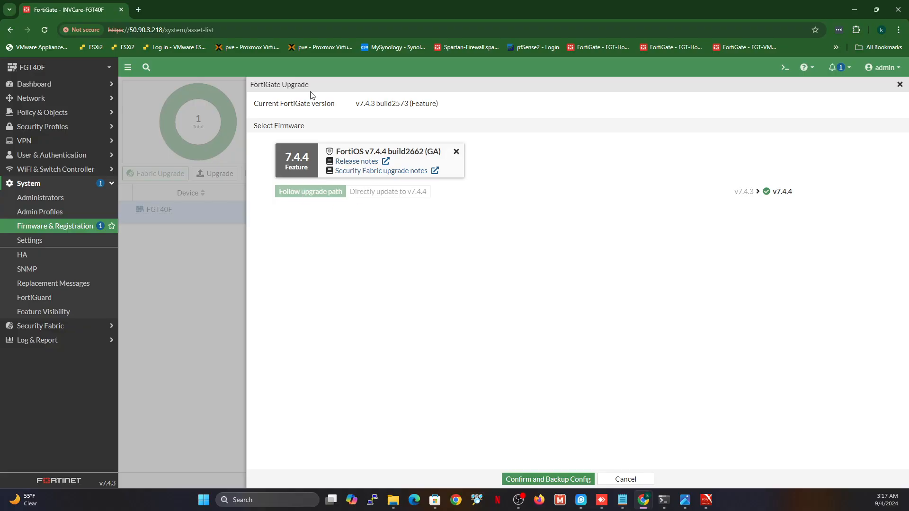
left_click(626, 479)
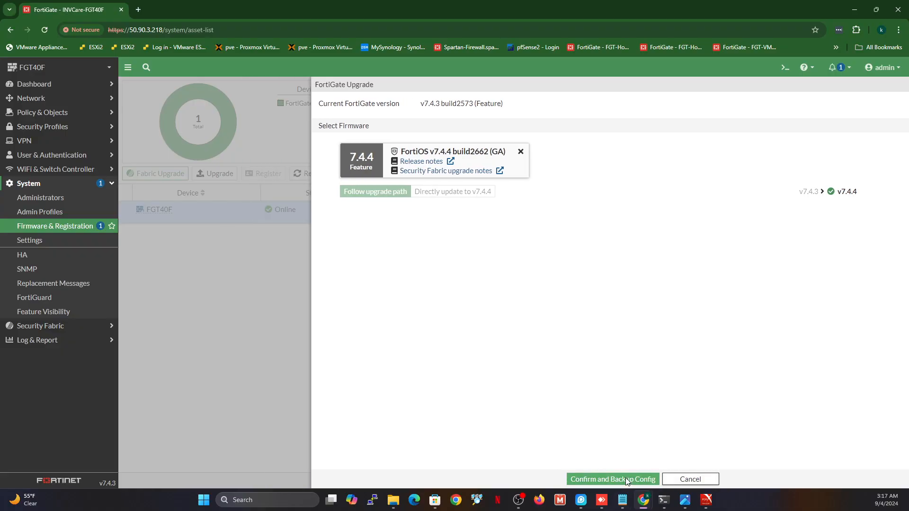
left_click(231, 176)
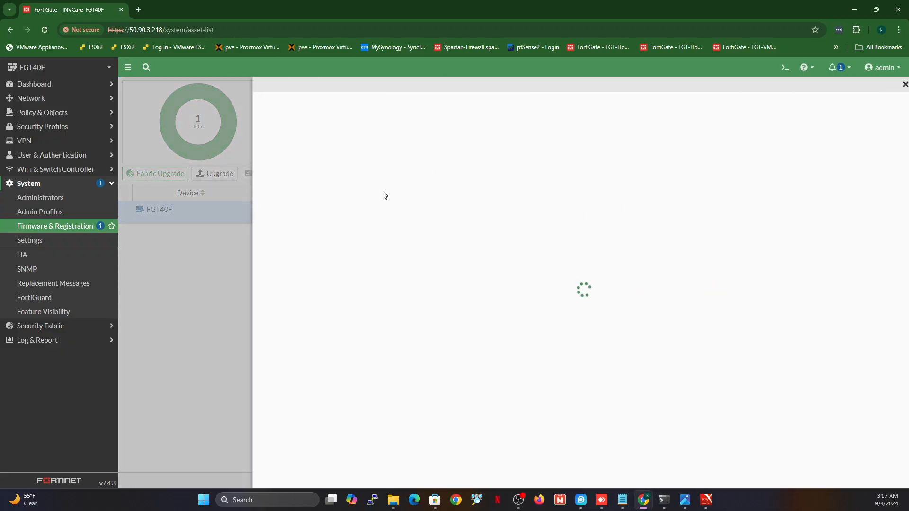
left_click(303, 140)
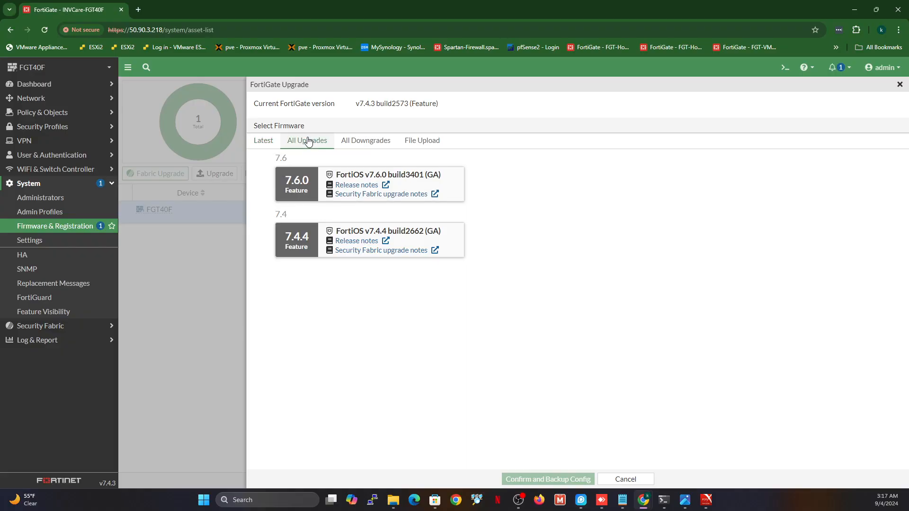
left_click(298, 183)
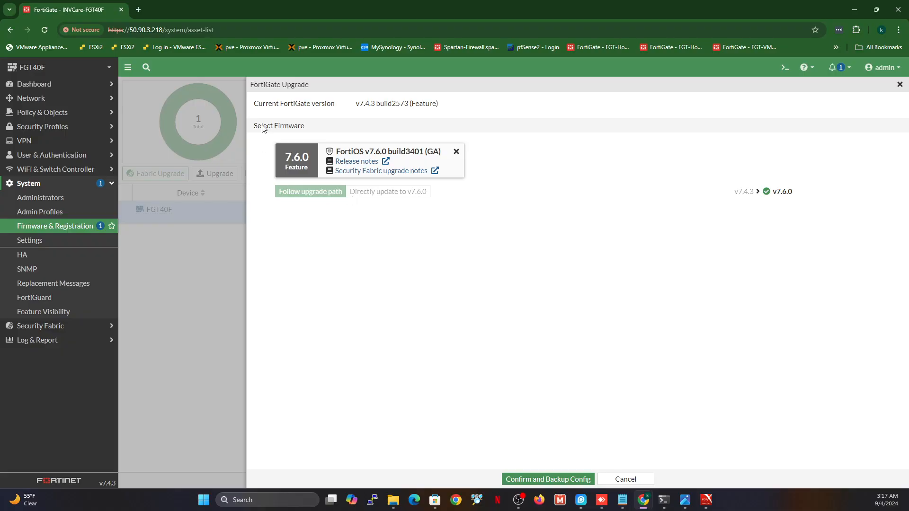
left_click(625, 479)
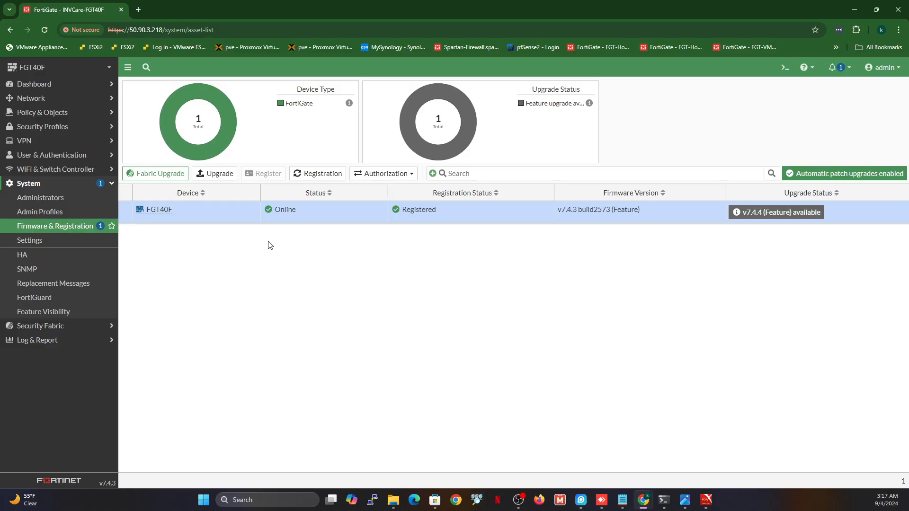
Upgrade FGT40F to FortiOS v7.4.4 with a configuration backup and reboot
left_click(213, 174)
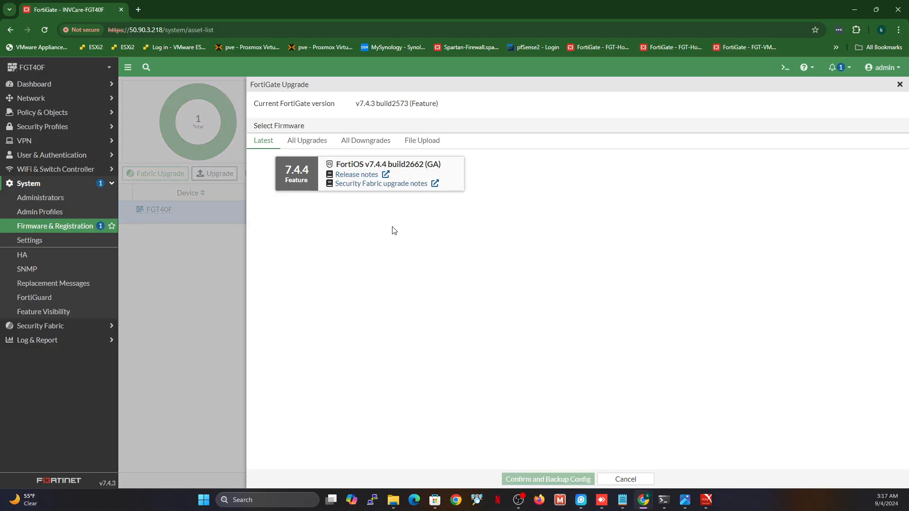
left_click(297, 176)
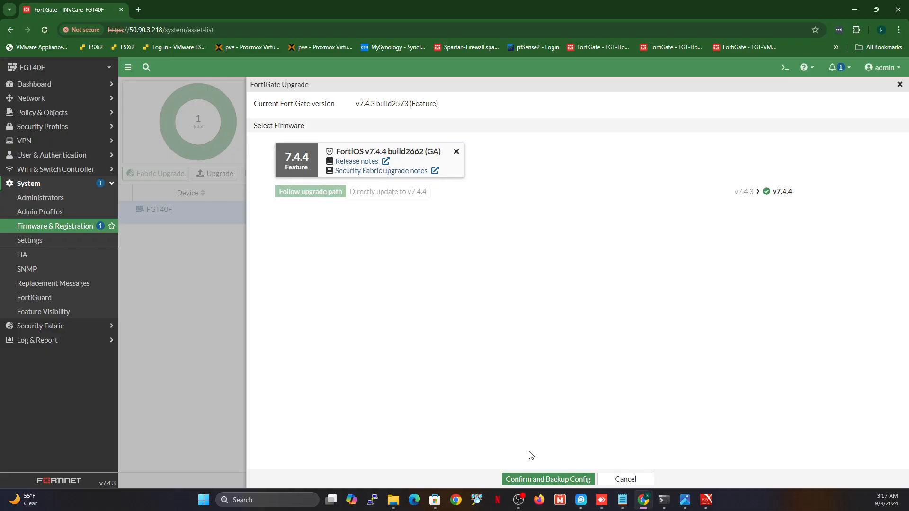
left_click(531, 481)
left_click(445, 302)
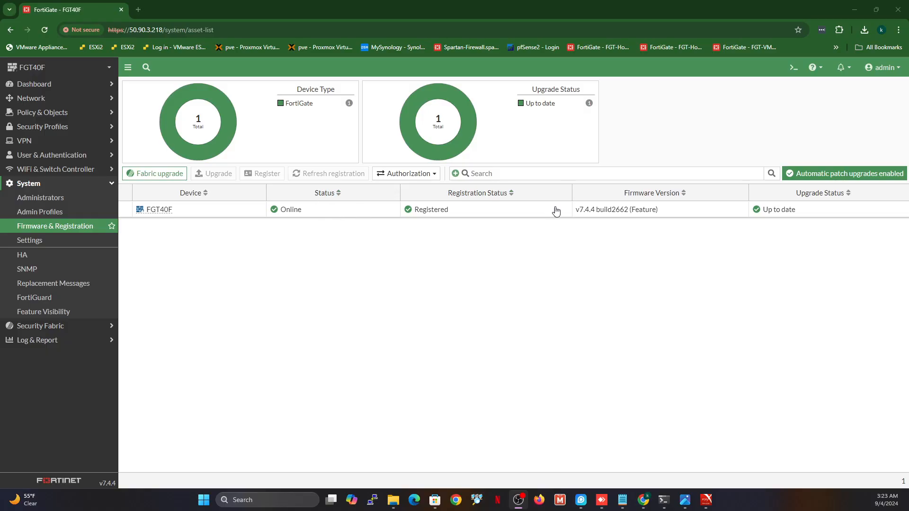
Expand VPN, then select FGT40F and open its upgrade panel showing v7.4.4 up to date
left_click(31, 141)
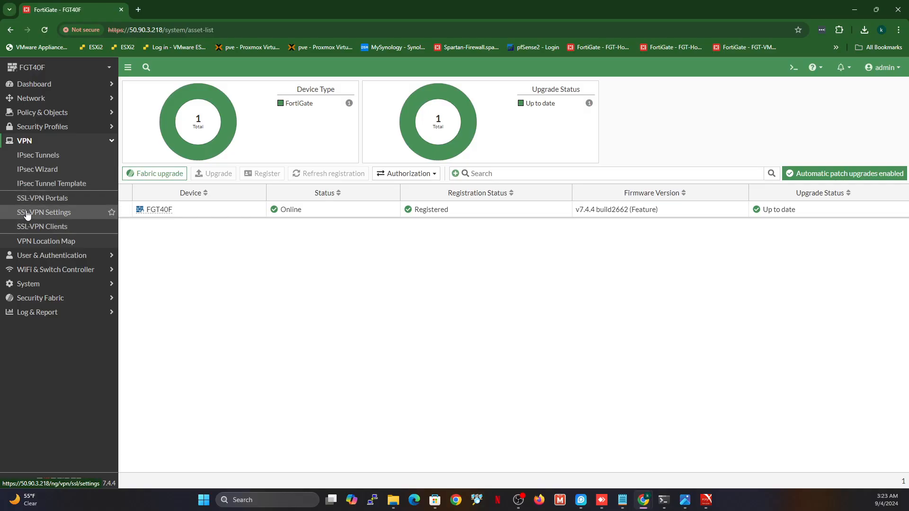
left_click(224, 211)
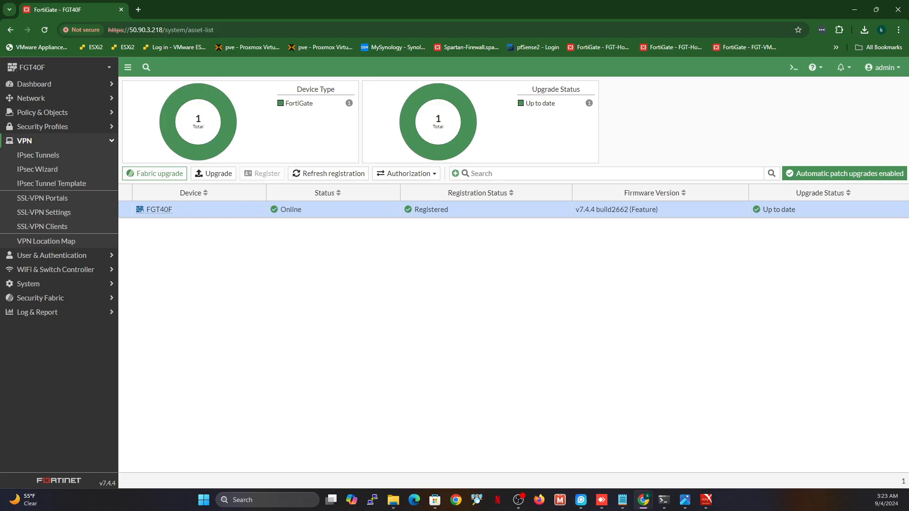
left_click(213, 173)
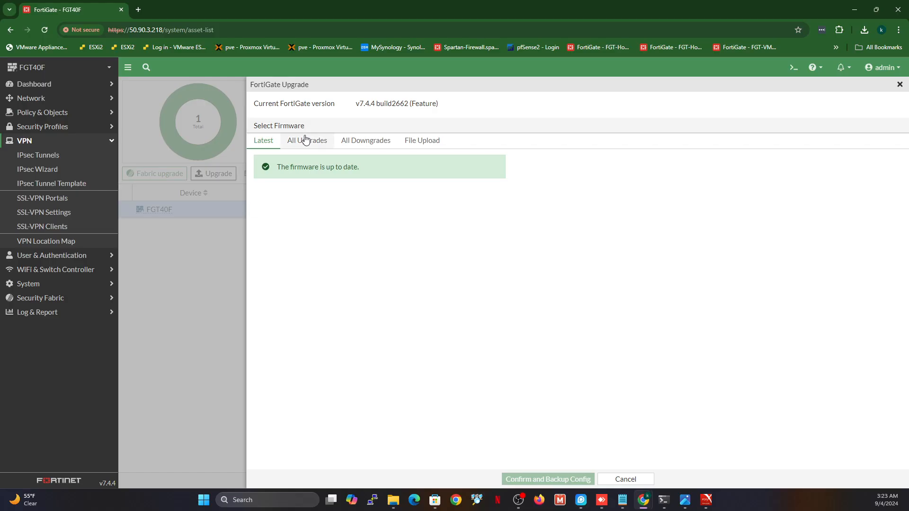
Choose FortiOS 7.6.0 and highlight its SSL-VPN deprecation warning text
left_click(305, 140)
left_click(303, 189)
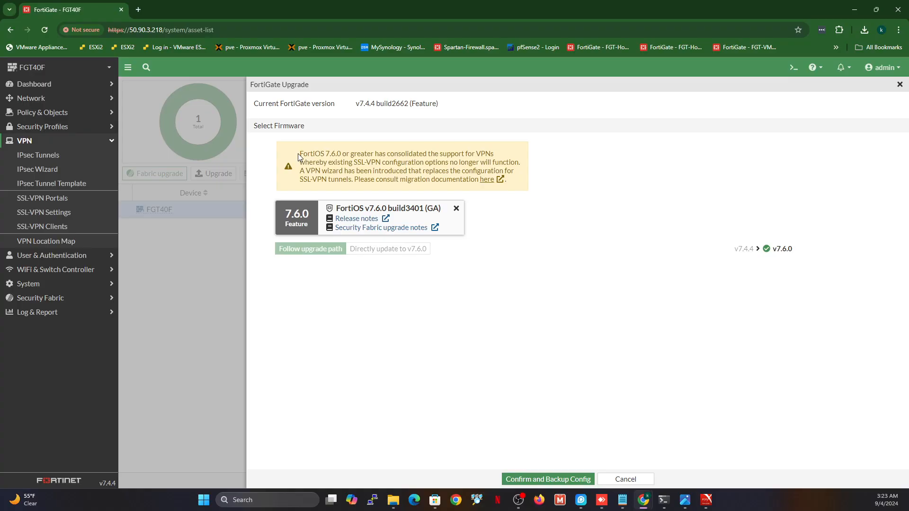
left_click_drag(297, 153, 413, 153)
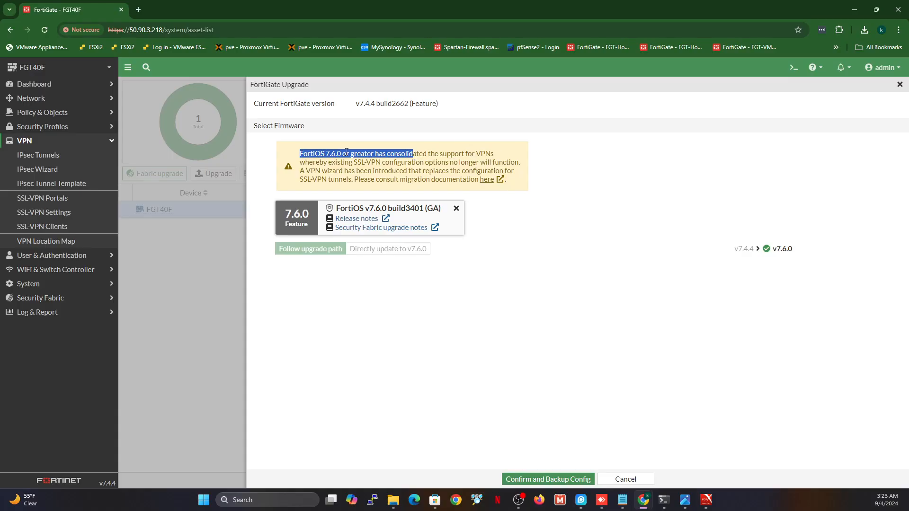
left_click_drag(315, 161, 526, 166)
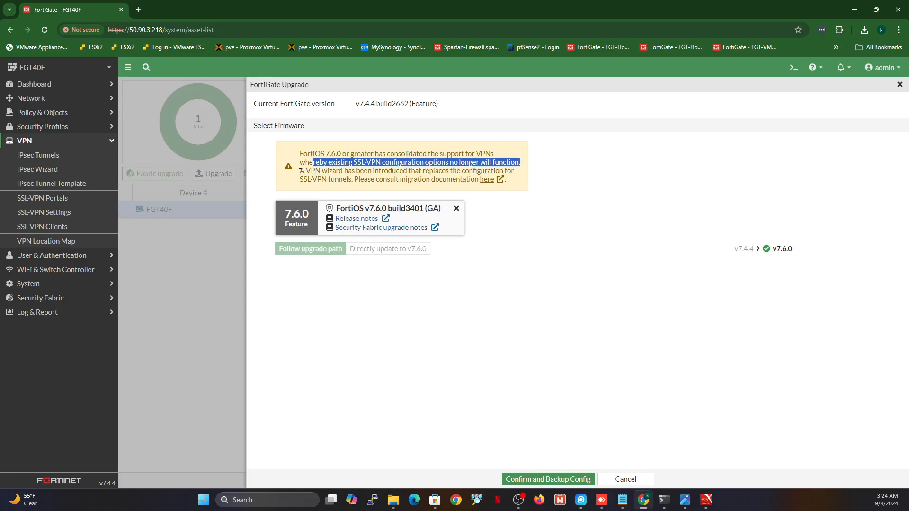
left_click_drag(300, 173, 385, 178)
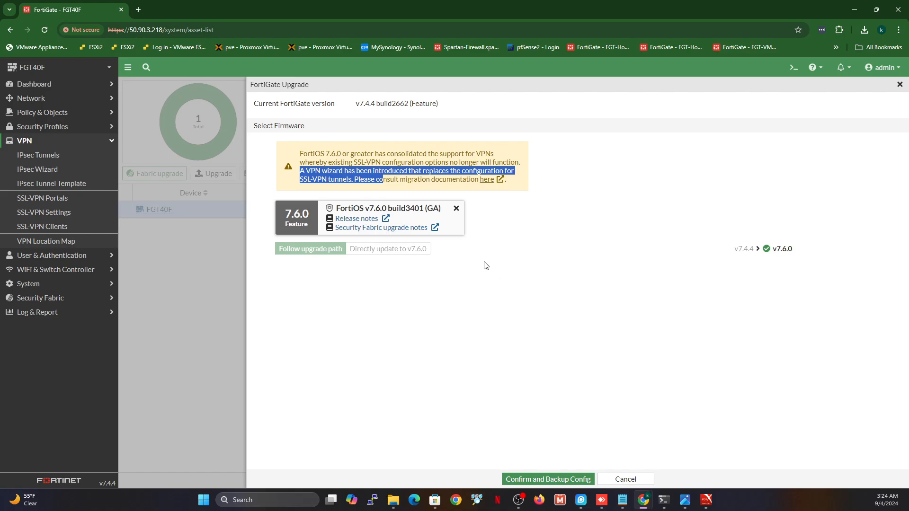
Open the migration documentation link in a new tab and reselect FortiOS 7.6.0
right_click(497, 181)
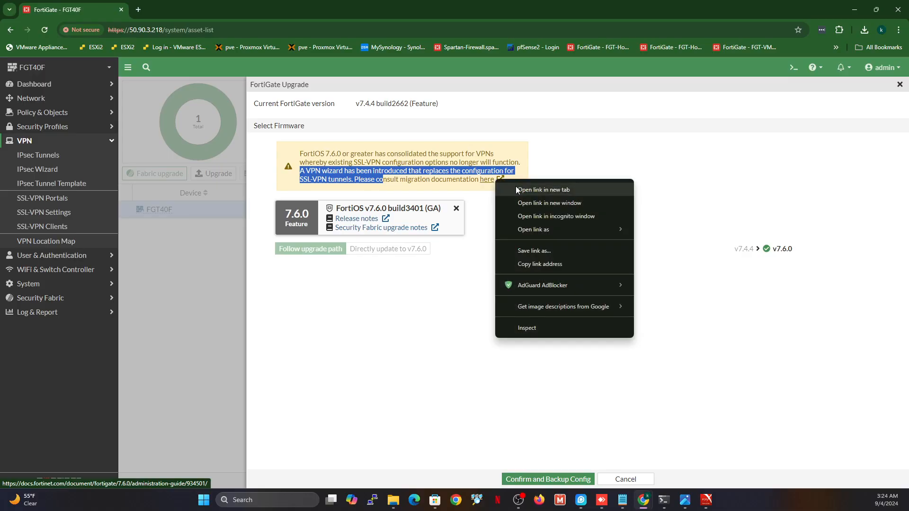
left_click(512, 189)
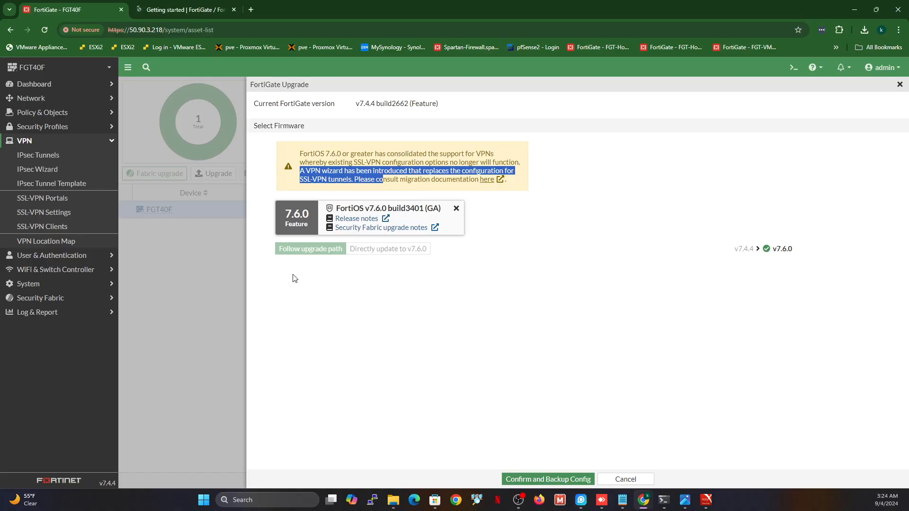
left_click(292, 223)
left_click(320, 142)
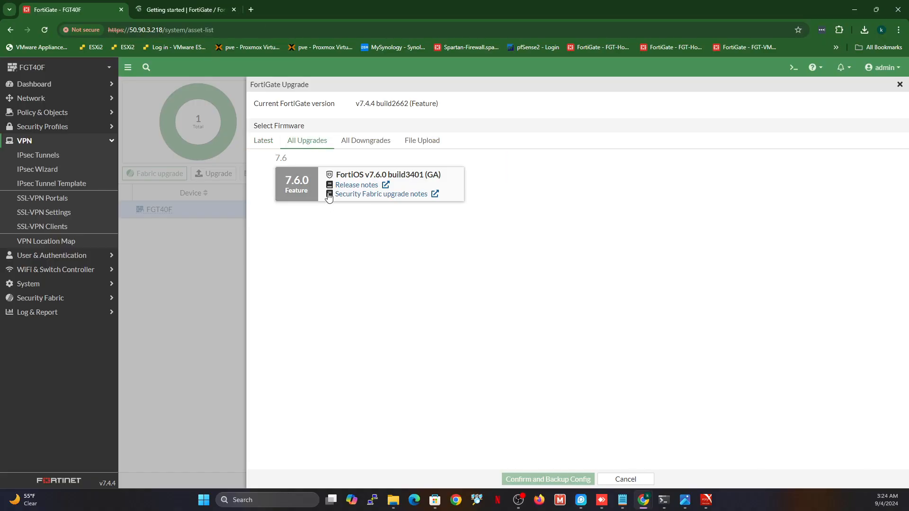
left_click(293, 189)
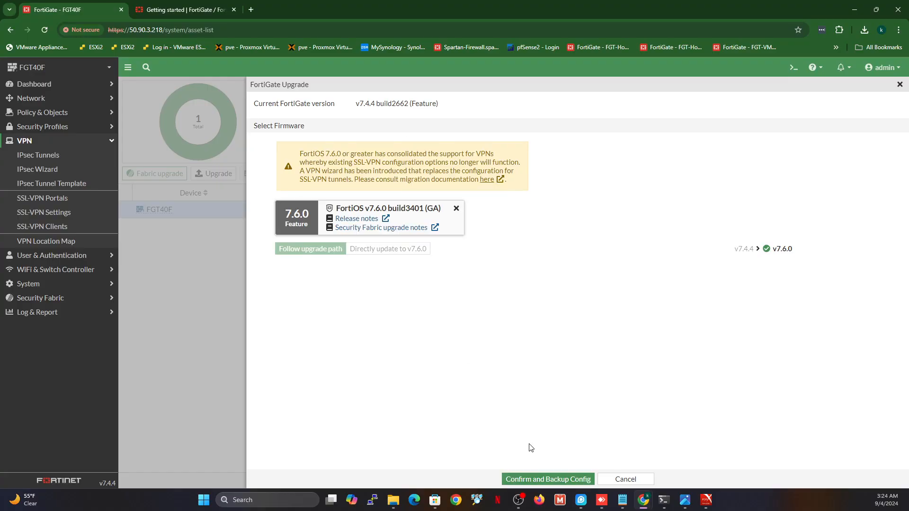
Upgrade to FortiOS 7.6.0 with a config backup and dismiss the what's-new announcement
left_click(556, 479)
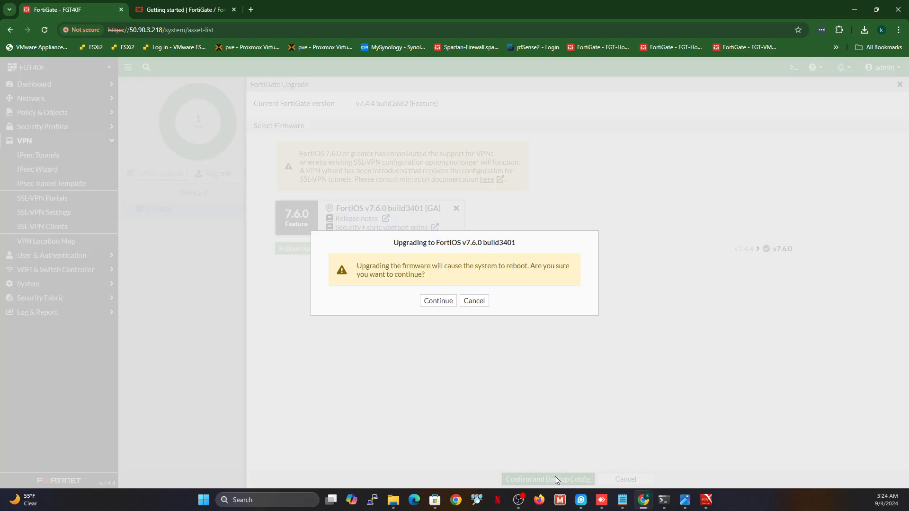
left_click(433, 302)
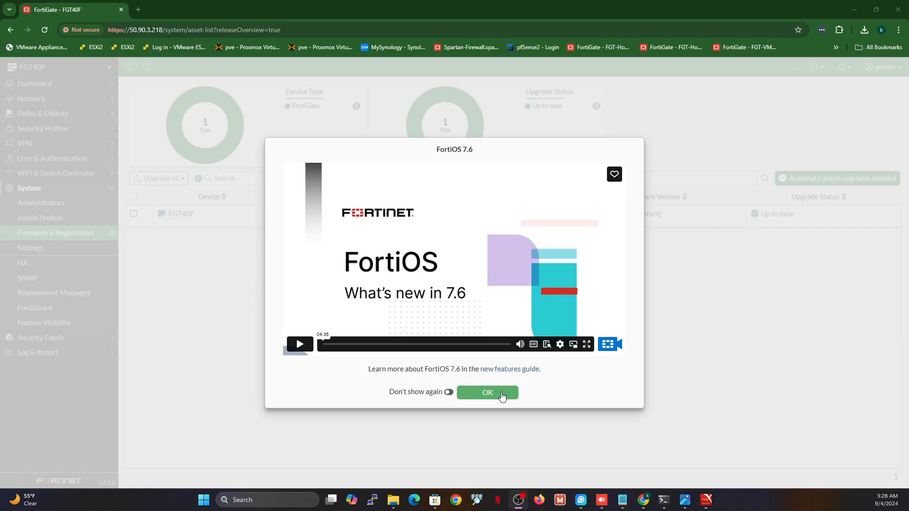
left_click(502, 396)
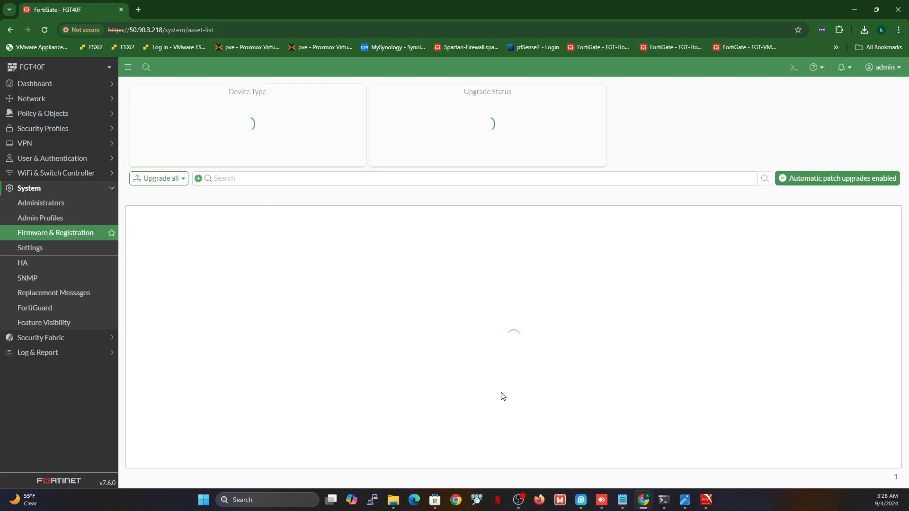
Confirm IPsec VPN is enabled under System > Feature Visibility
left_click(34, 149)
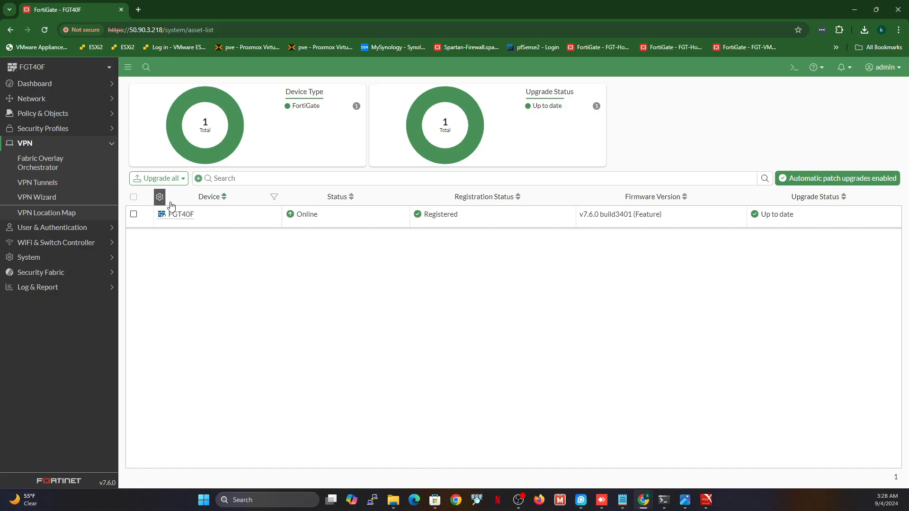
left_click(36, 264)
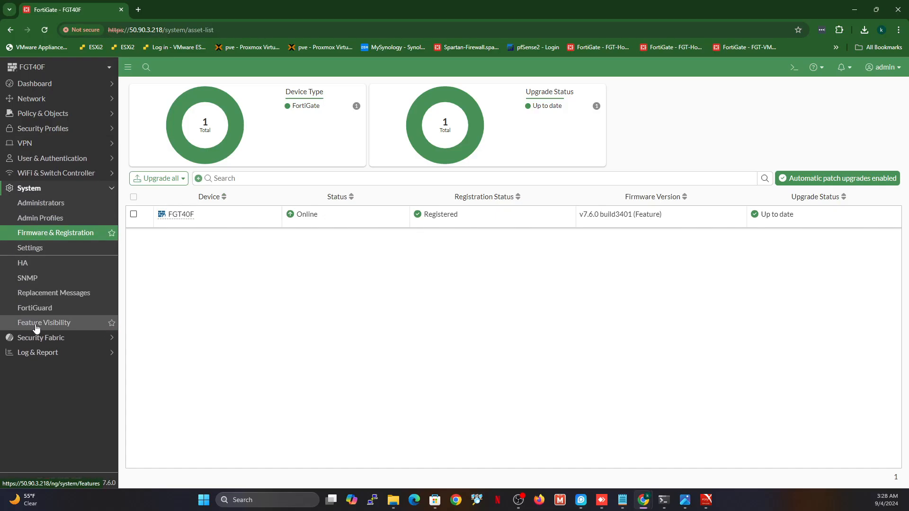
left_click(37, 325)
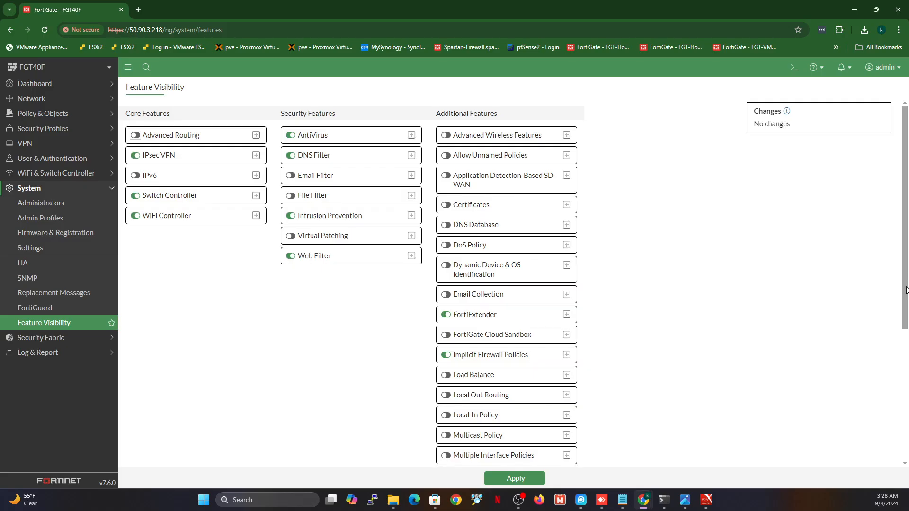
left_click_drag(907, 290, 901, 260)
left_click(38, 144)
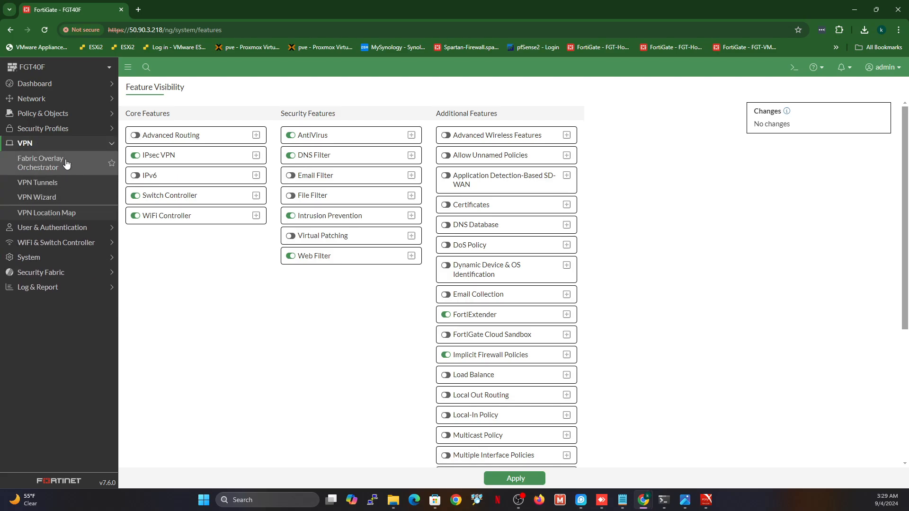
In the VPN Wizard, begin a Remote Access tunnel named RemoteVPN
left_click(30, 198)
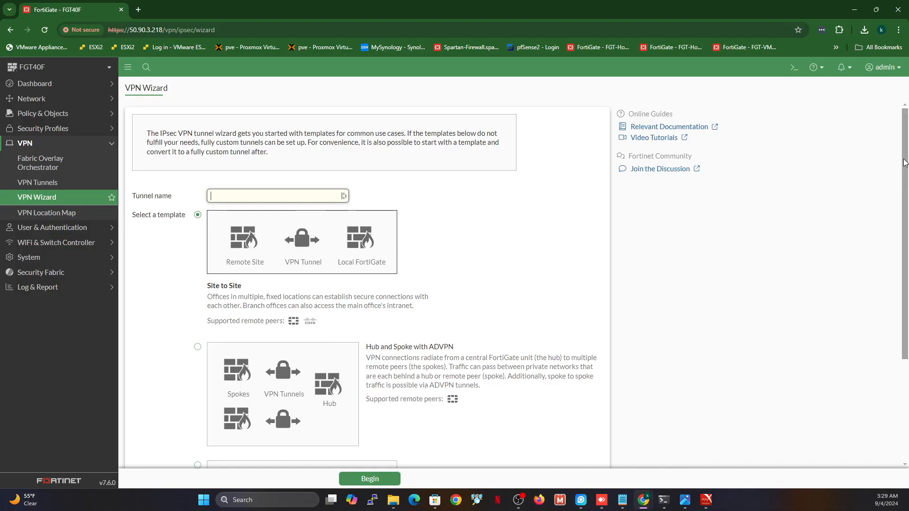
left_click_drag(905, 163, 906, 268)
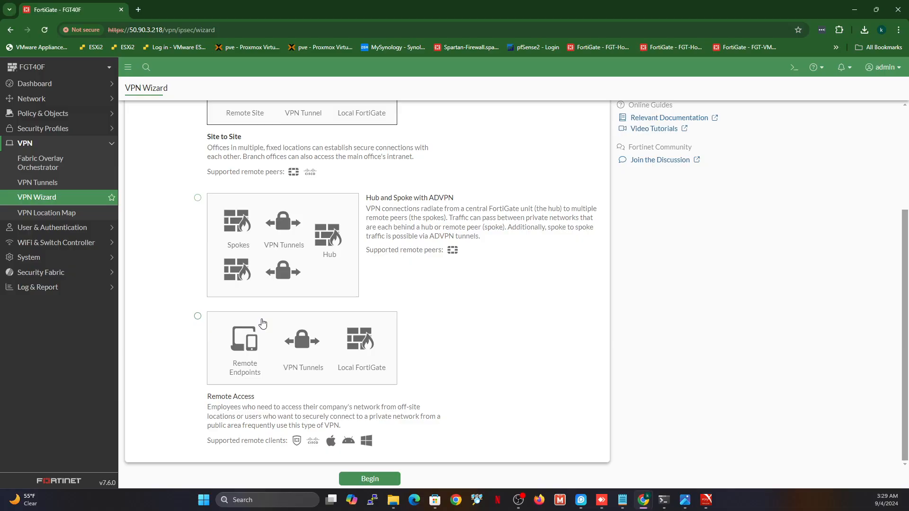
left_click(197, 317)
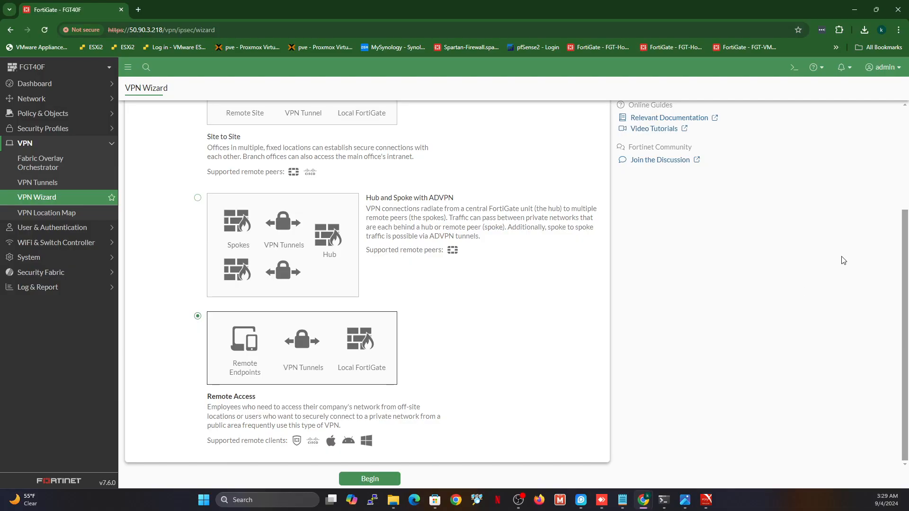
left_click_drag(904, 261, 892, 178)
left_click(253, 163)
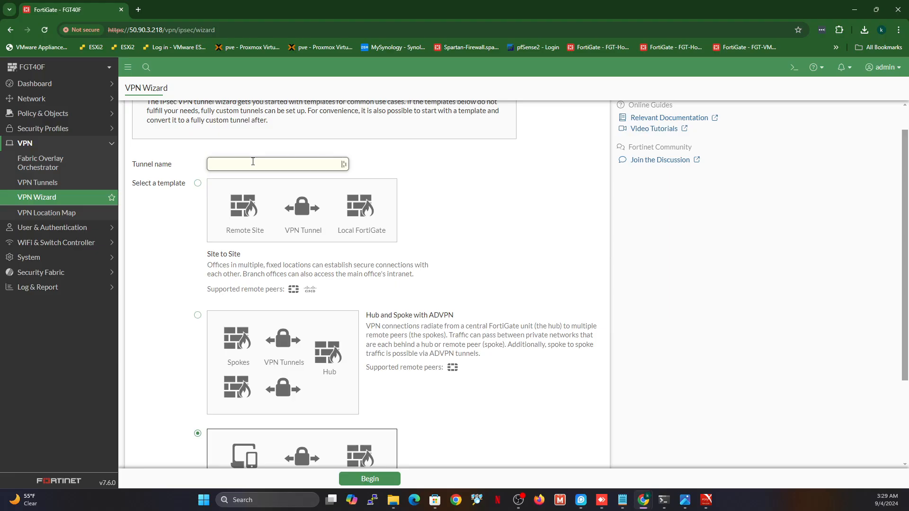
type("RemoteVPN")
left_click_drag(903, 246, 899, 377)
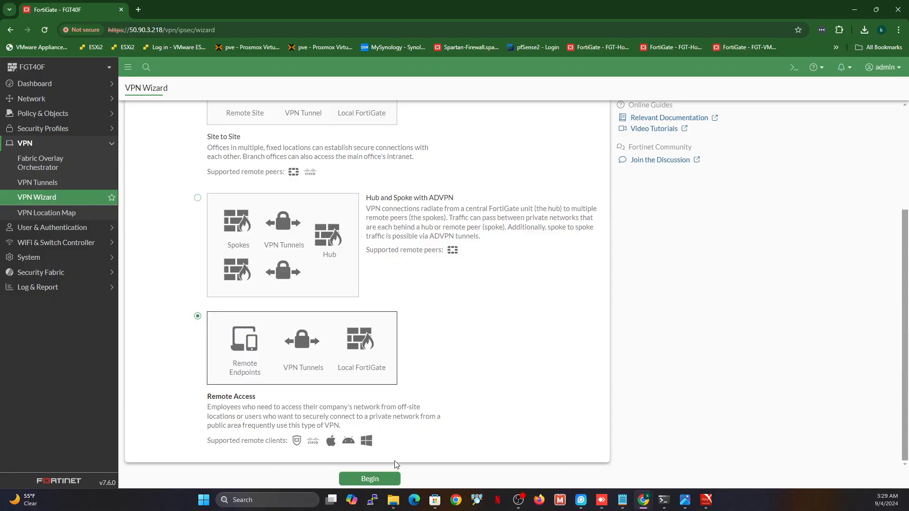
left_click(370, 481)
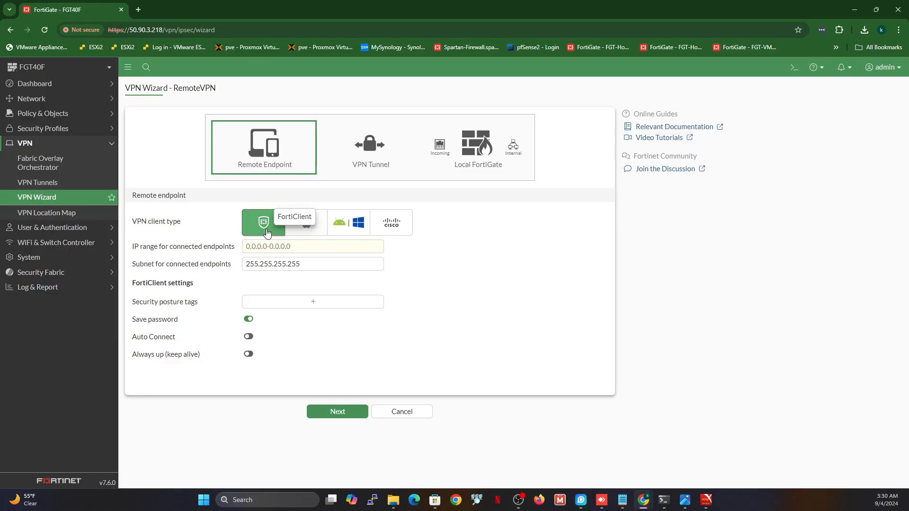
Compare the iOS, Android/Windows and Cisco client types, then keep FortiClient
left_click(306, 231)
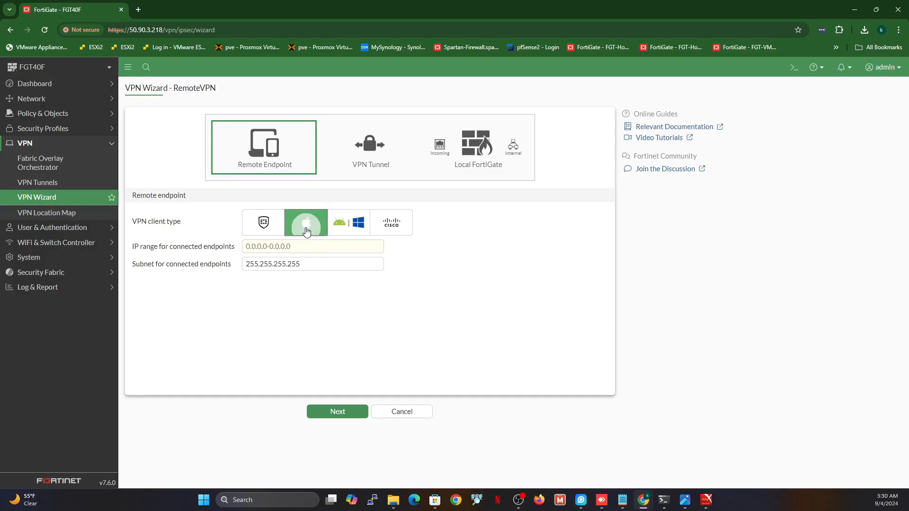
left_click(334, 230)
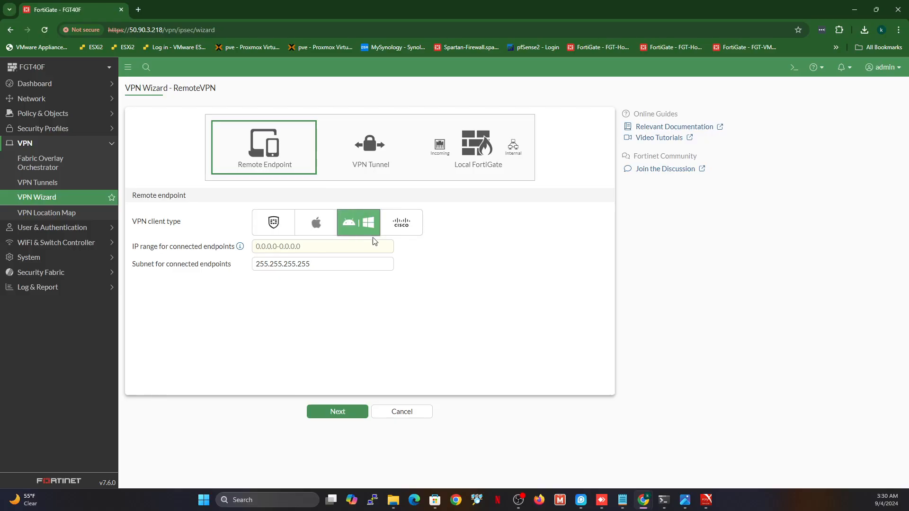
left_click(399, 231)
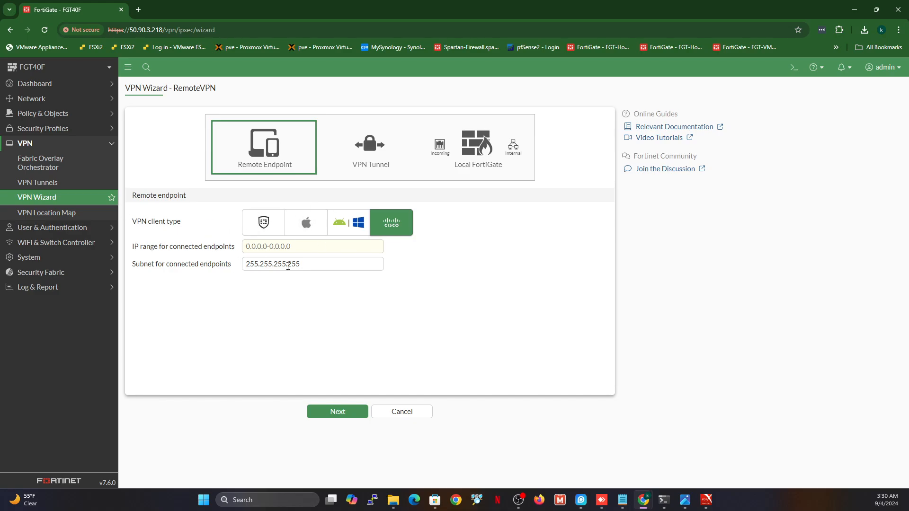
left_click(252, 217)
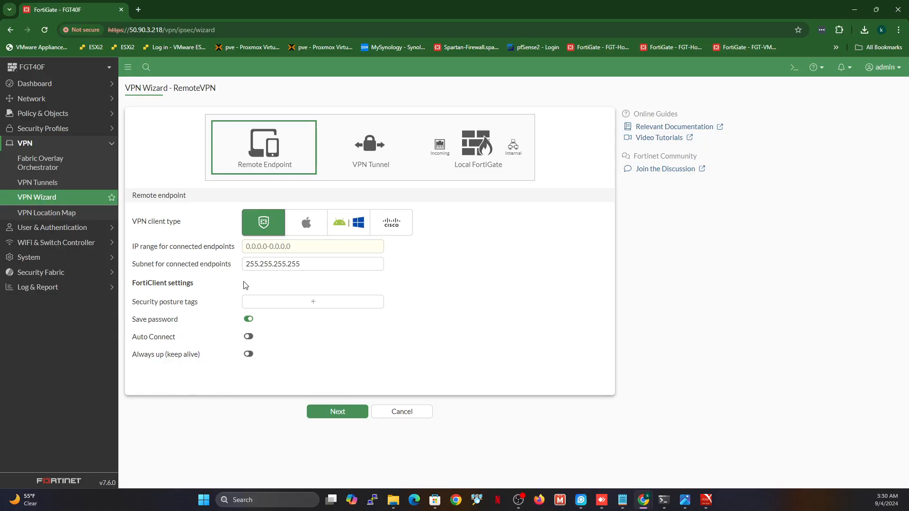
left_click(269, 250)
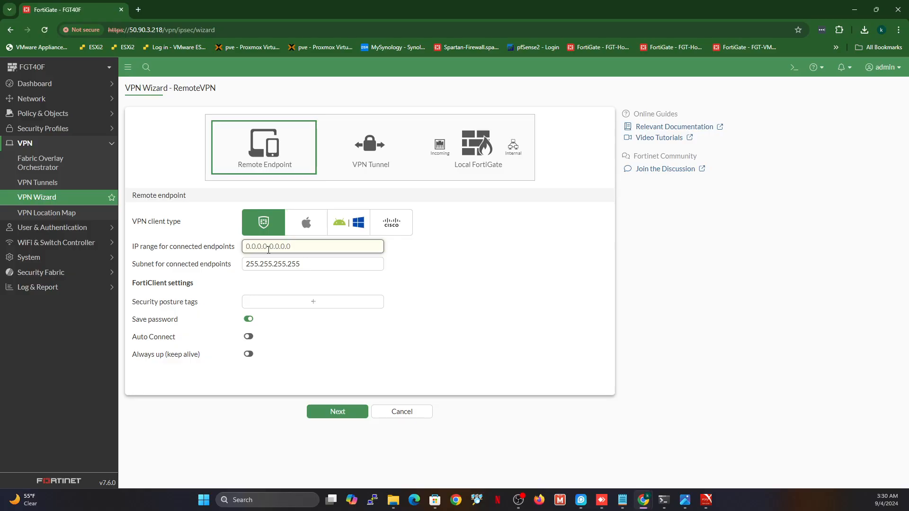
Set the endpoint IP range to 10.212.212.100-10.212.212.110 and continue to the VPN Tunnel step
type("10")
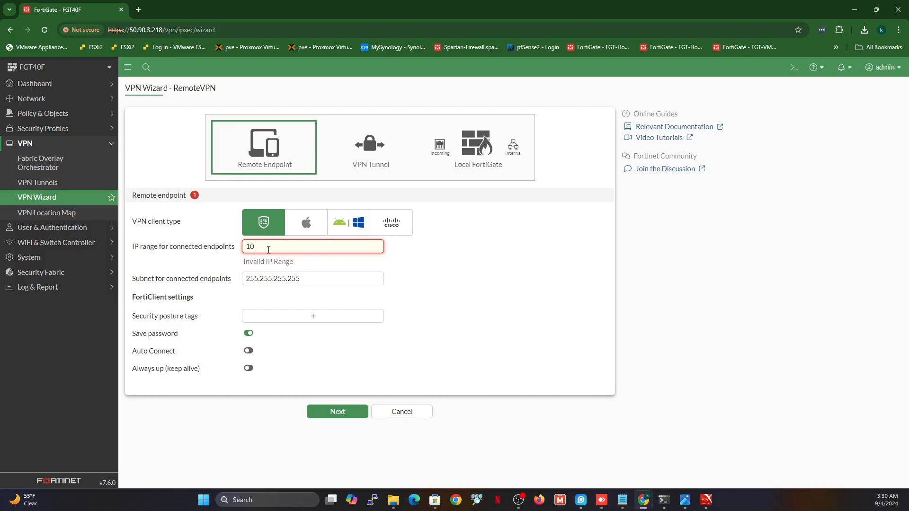
type(".212-21.10")
key("BackSpace")
key("BackSpace")
key("BackSpace")
key("BackSpace")
key("BackSpace")
key("BackSpace")
key("BackSpace")
key("BackSpace")
key("BackSpace")
key("BackSpace")
key("BackSpace")
key("BackSpace")
key("BackSpace")
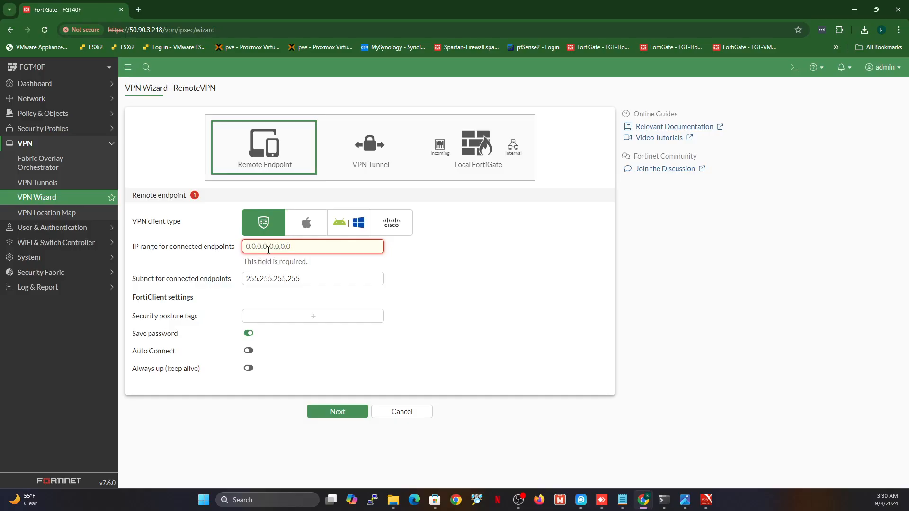
type("10.21")
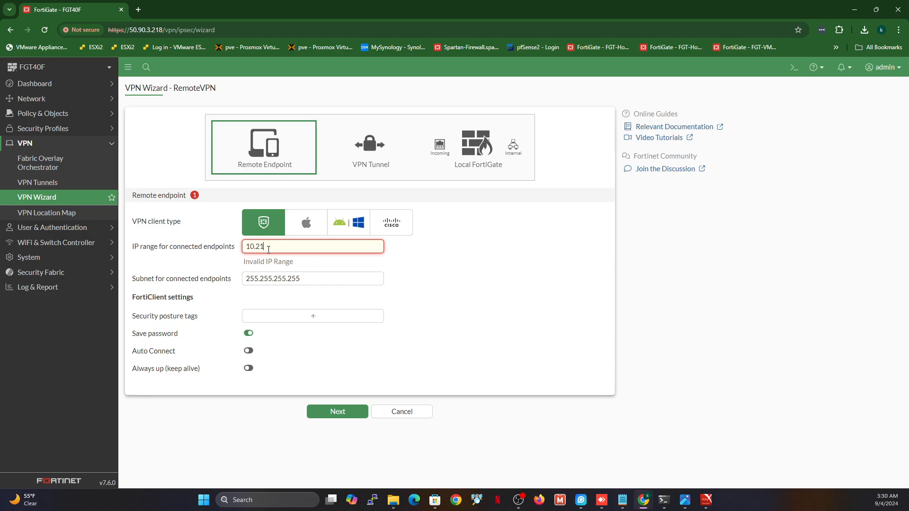
type("2-212.100-10.212.212")
type(".101")
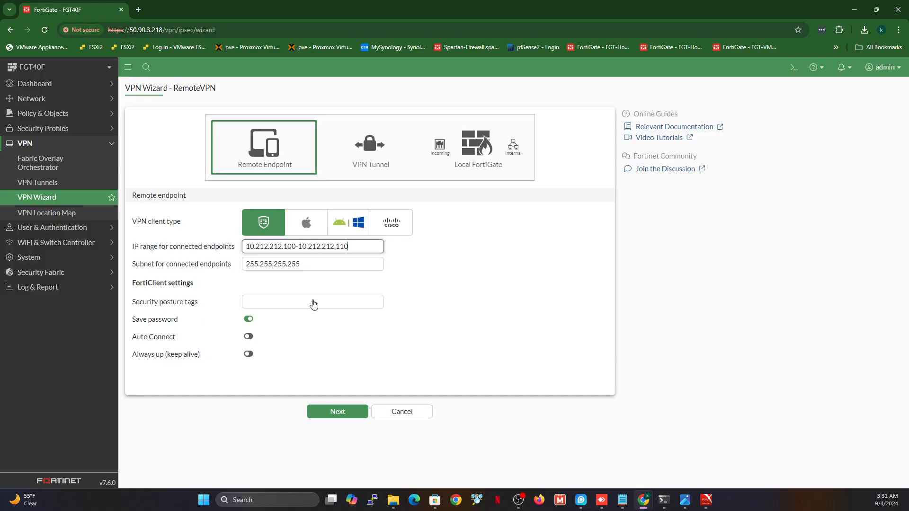
left_click(330, 414)
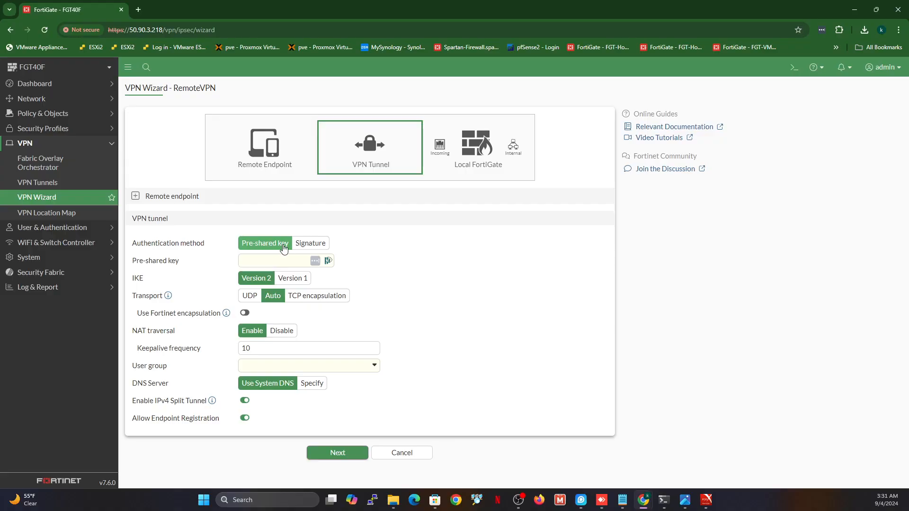
Enter the tunnel's pre-shared key and set IKE to Version 1
left_click(261, 263)
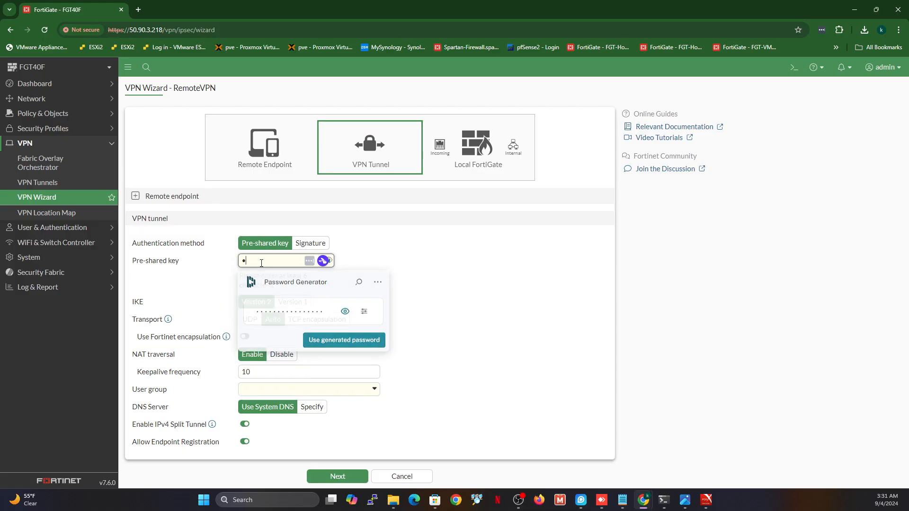
type("••••••")
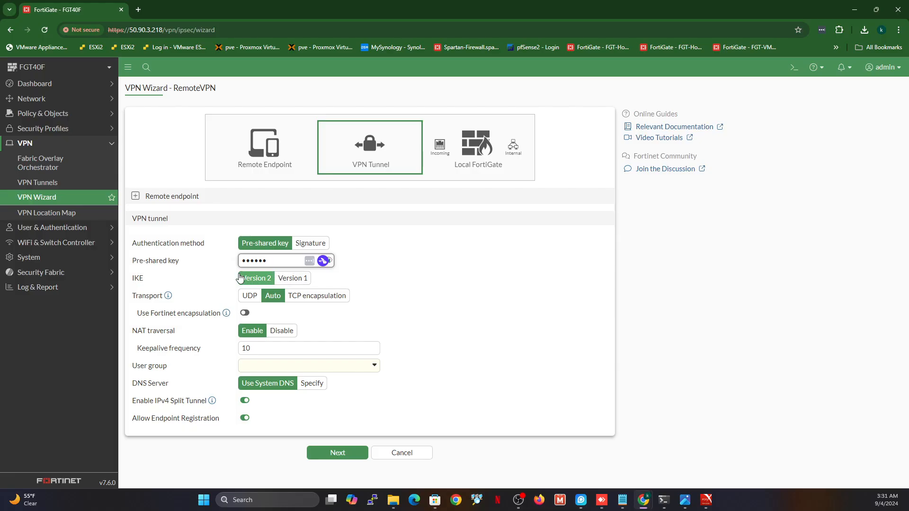
left_click(285, 279)
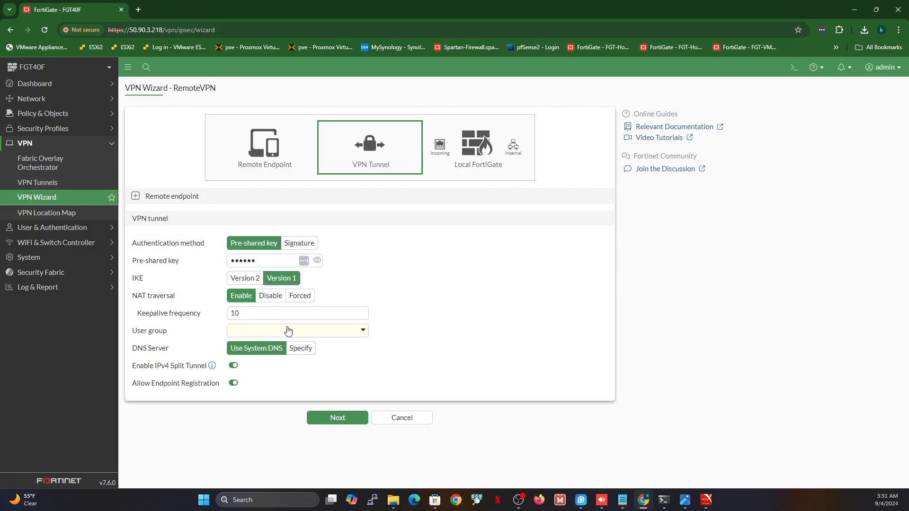
left_click(241, 279)
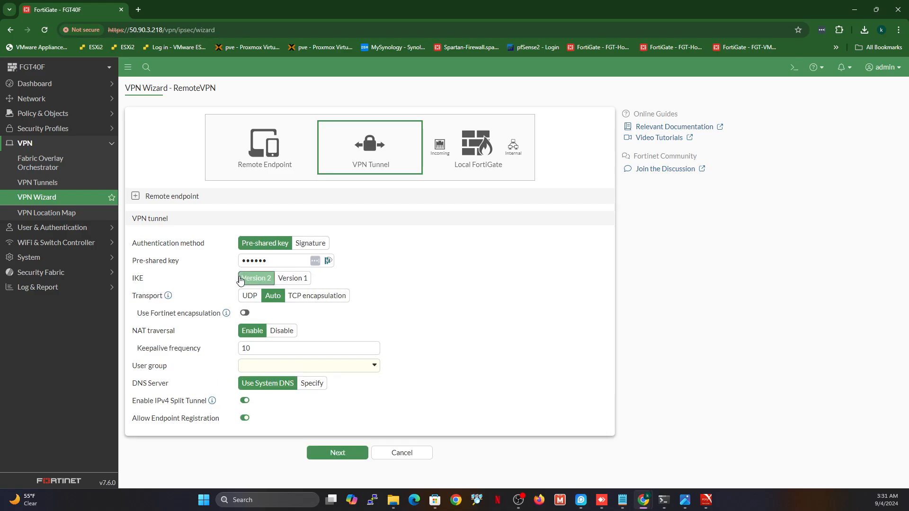
left_click(289, 279)
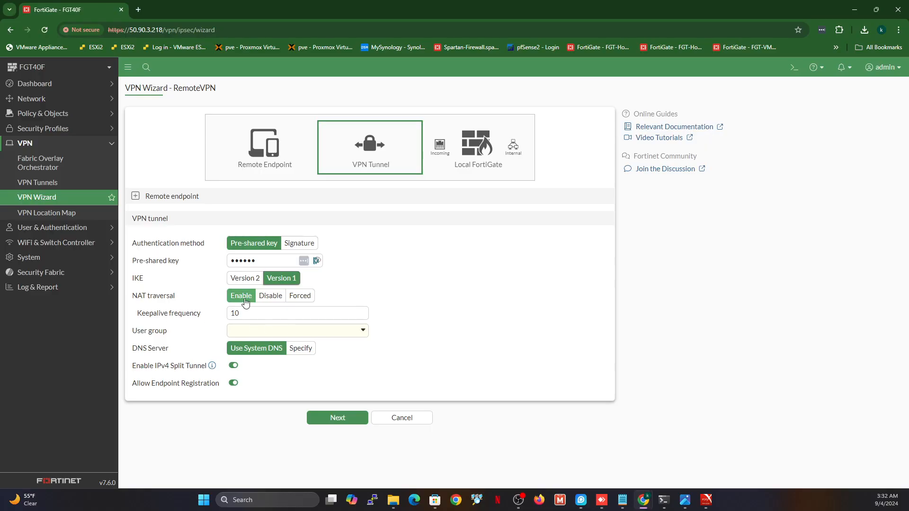
Assign the existing sondhi.vendor user group, discard the new group, and set DNS Server to Specify
left_click(258, 335)
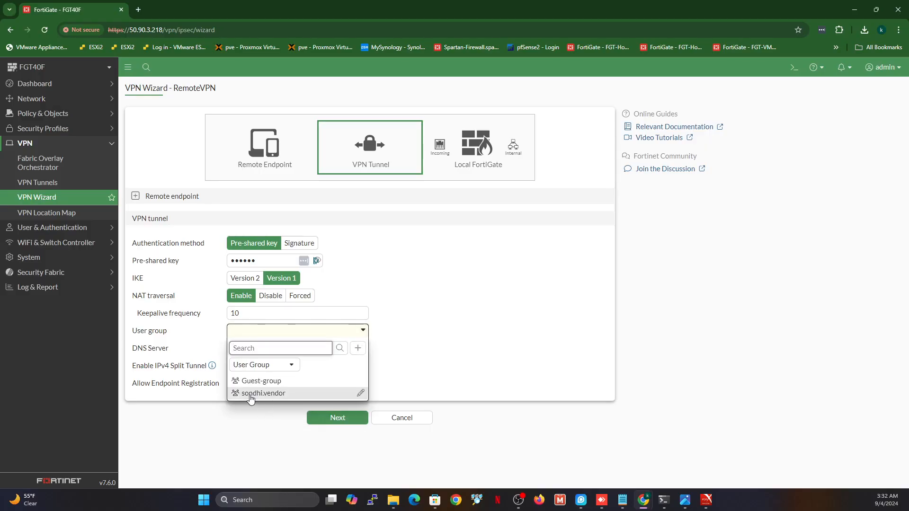
left_click(250, 395)
left_click(250, 396)
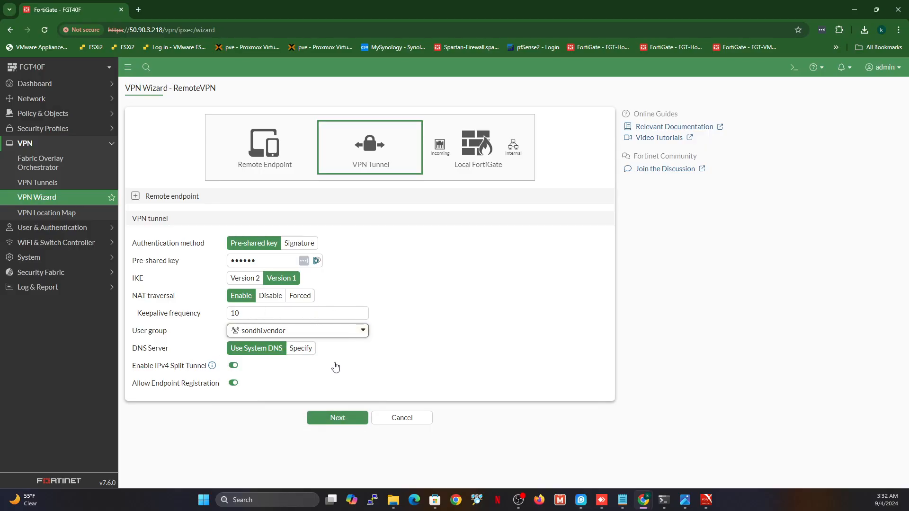
left_click(320, 335)
left_click(358, 348)
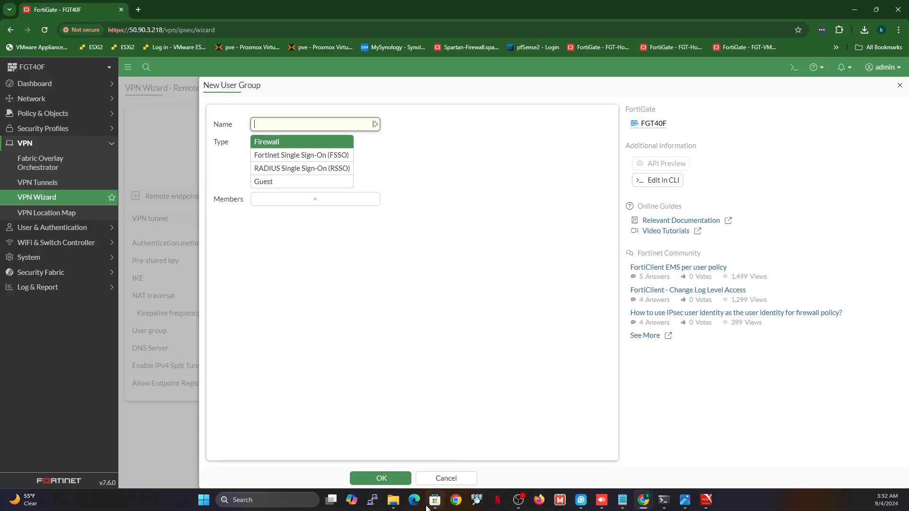
left_click(447, 479)
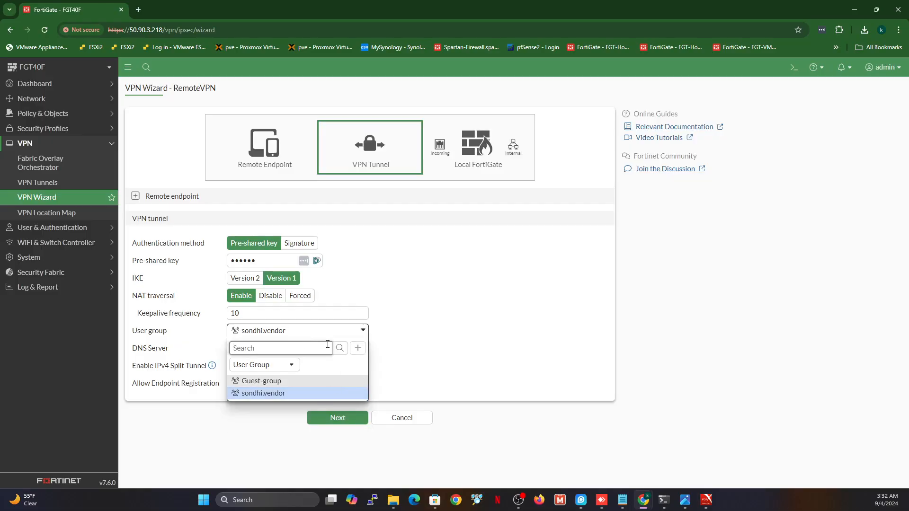
left_click(299, 394)
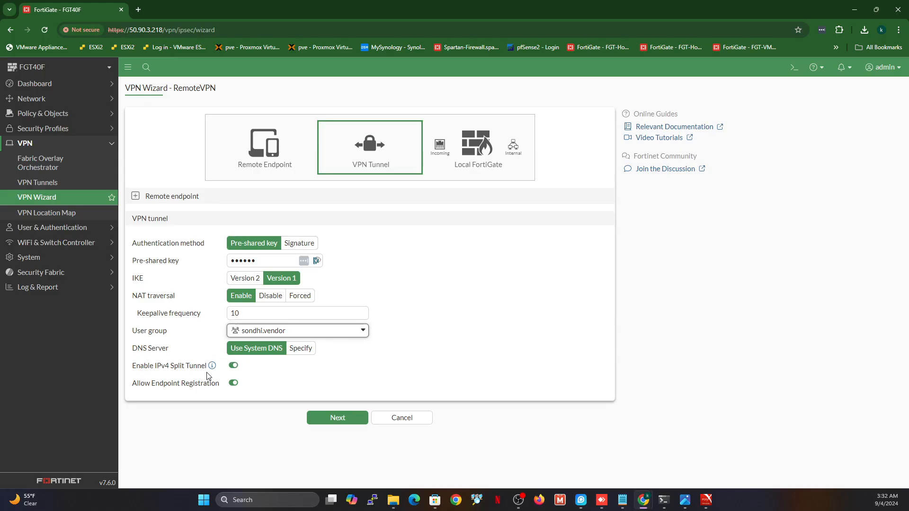
left_click(293, 356)
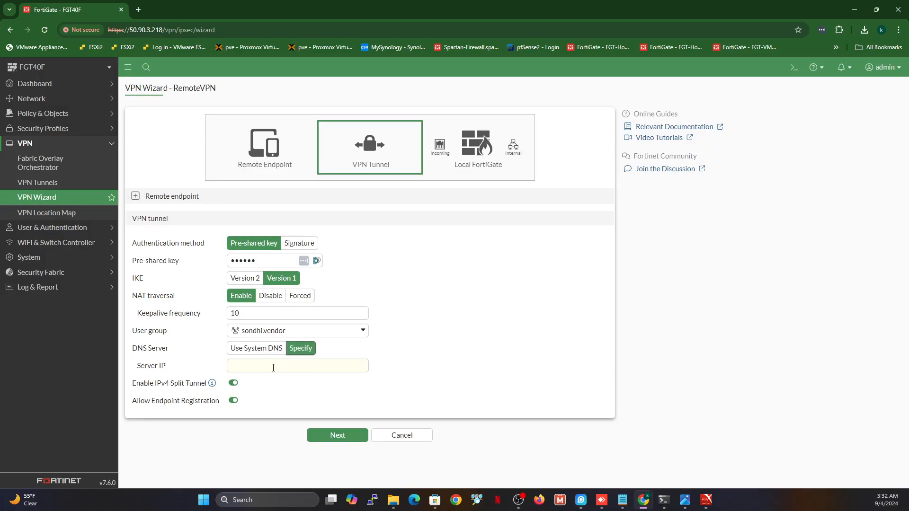
Enter 8.8.8.8 as the tunnel's DNS server IP and advance to the Local FortiGate step
left_click(274, 366)
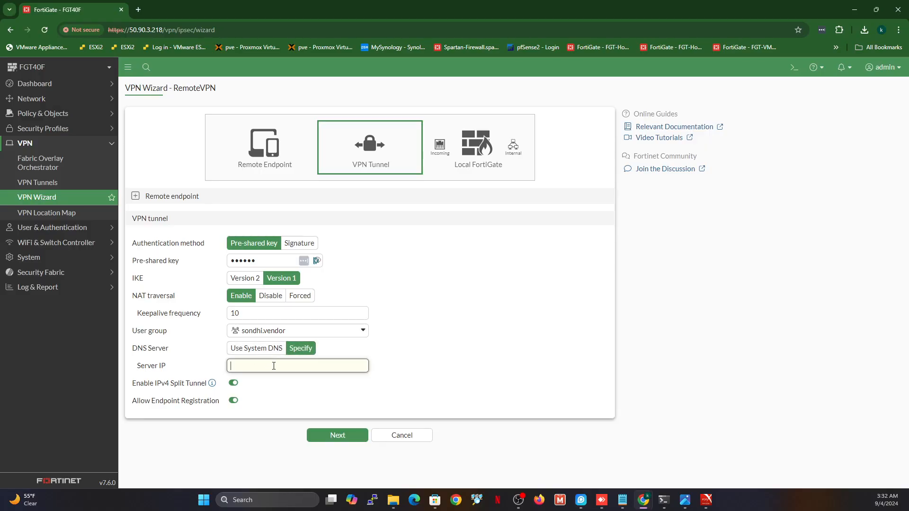
type("8.8.8.8")
left_click(233, 384)
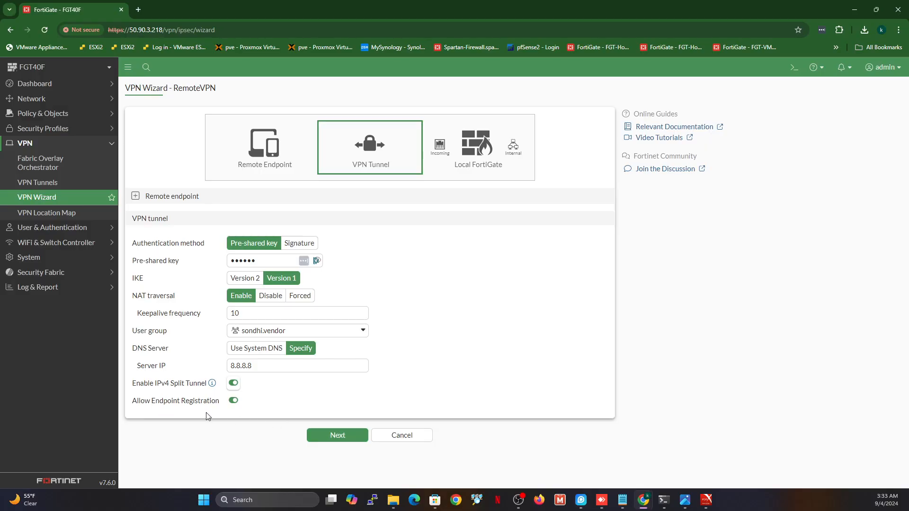
left_click(322, 438)
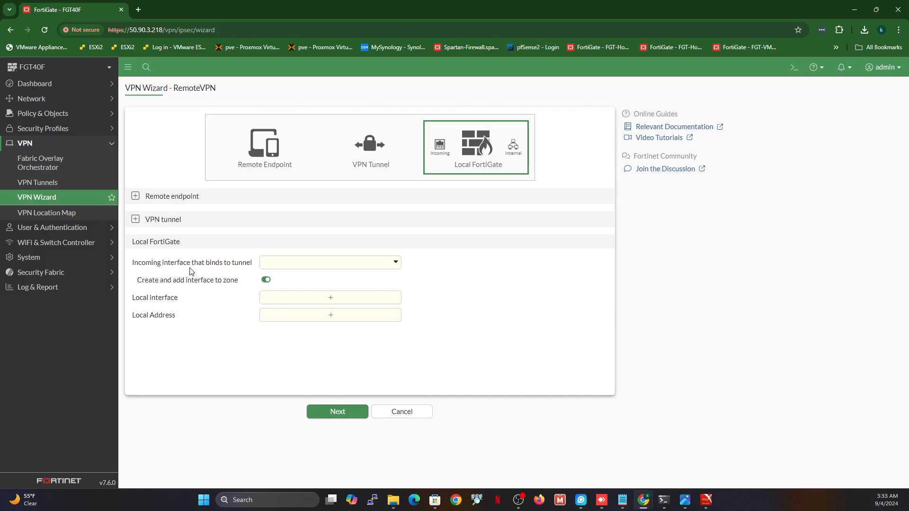
Set the incoming interface to wan and add Office VLAN as the local interface
left_click(383, 264)
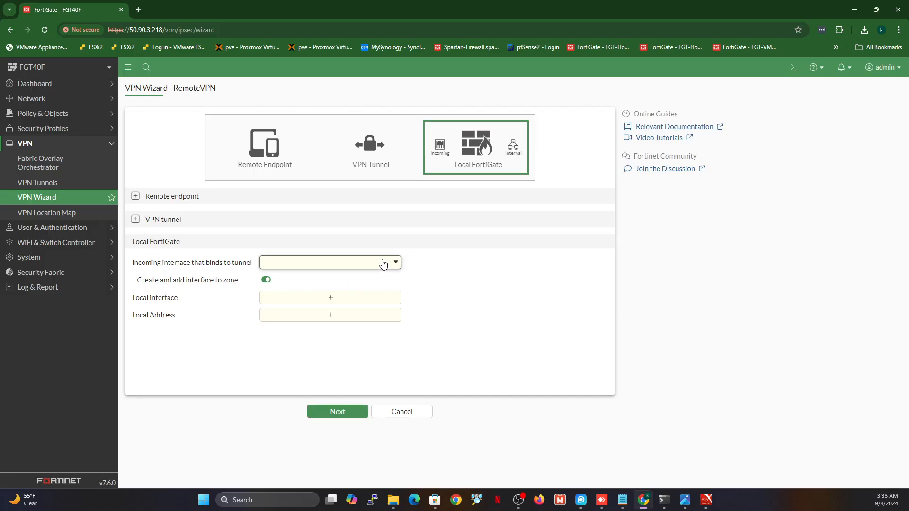
left_click(281, 312)
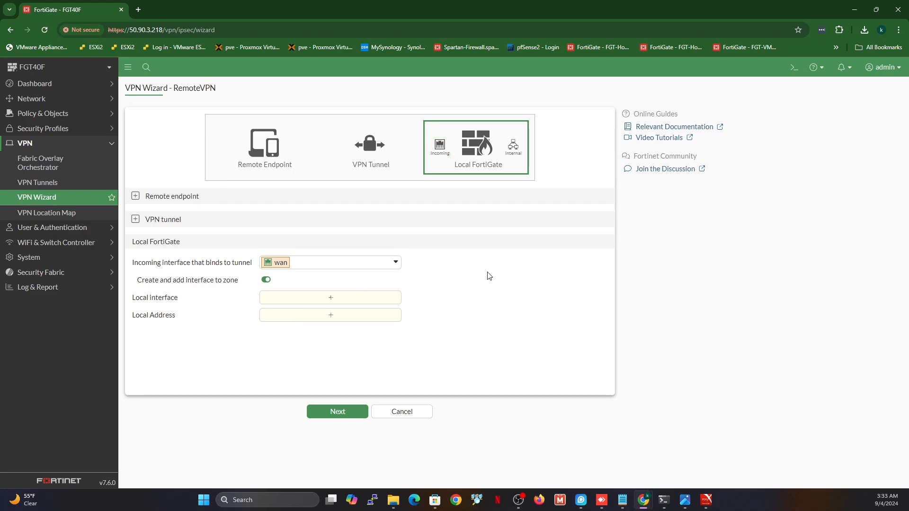
left_click(333, 299)
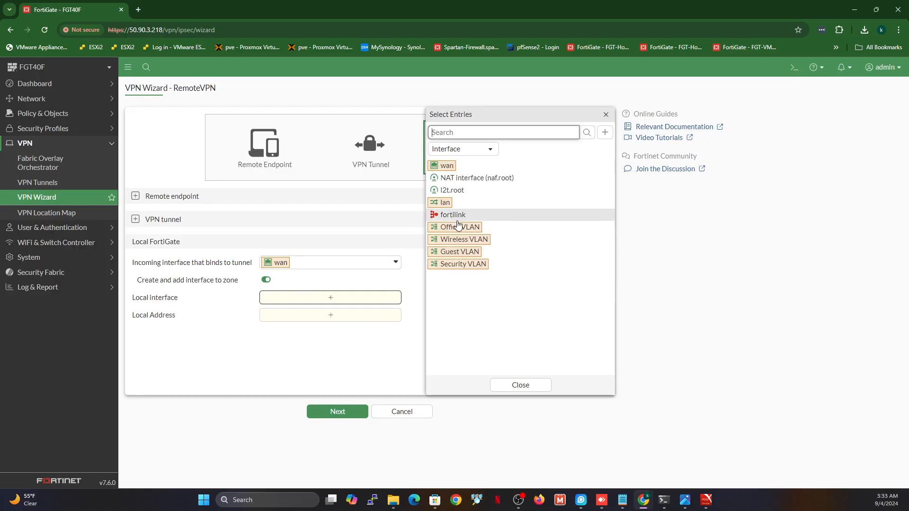
mouse_move(455, 228)
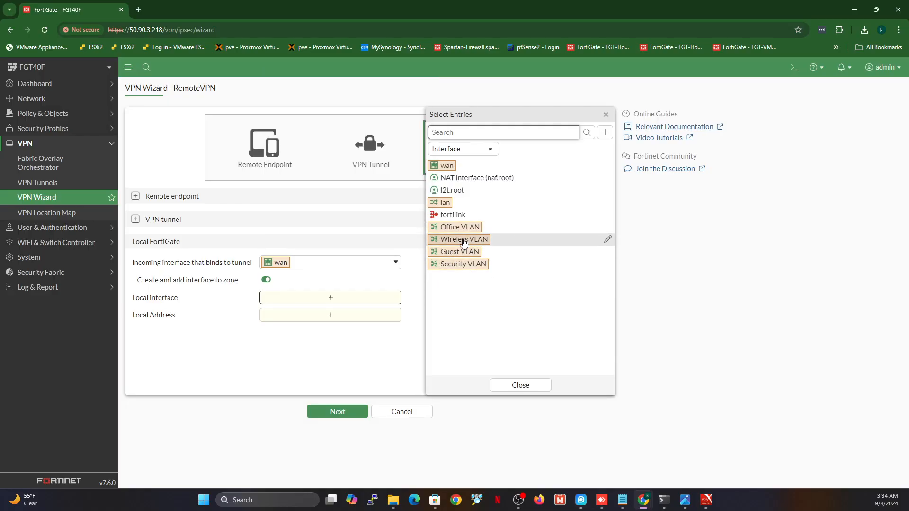
left_click(445, 228)
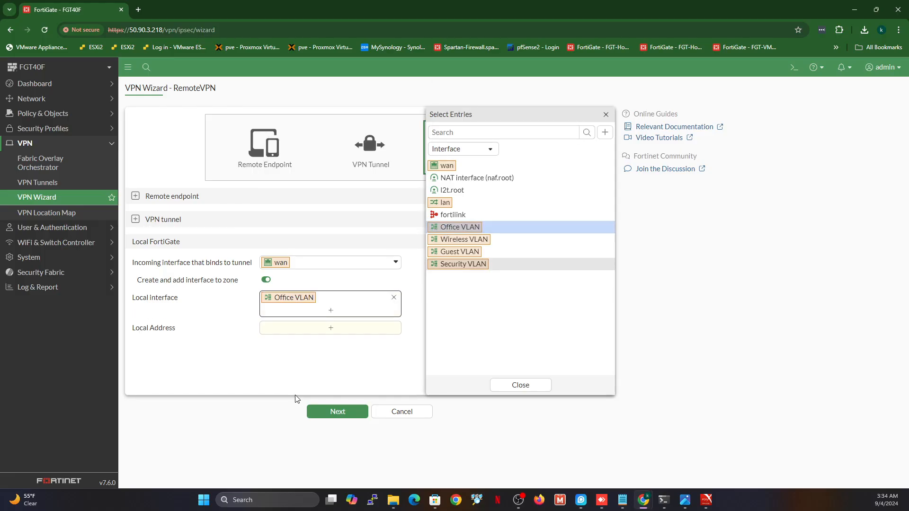
left_click(334, 332)
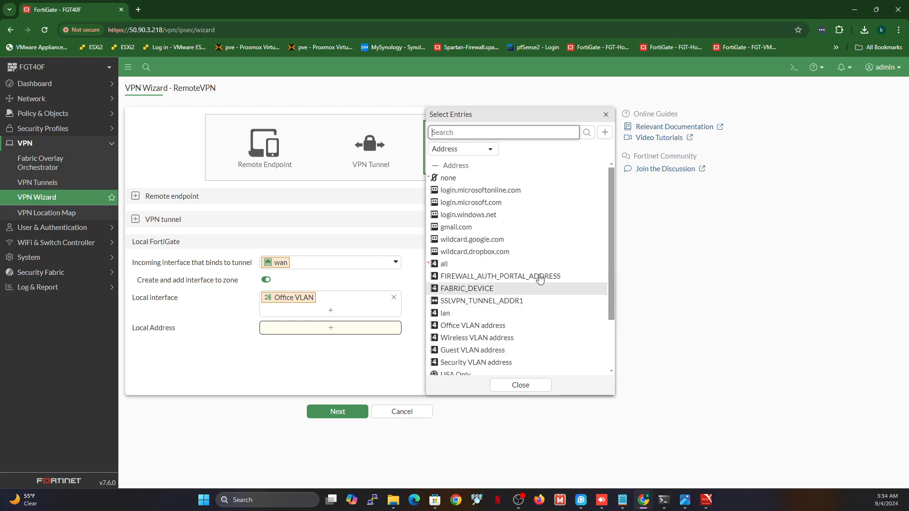
Use Office VLAN address as the local address, keeping Office VLAN as the only local interface
left_click(466, 330)
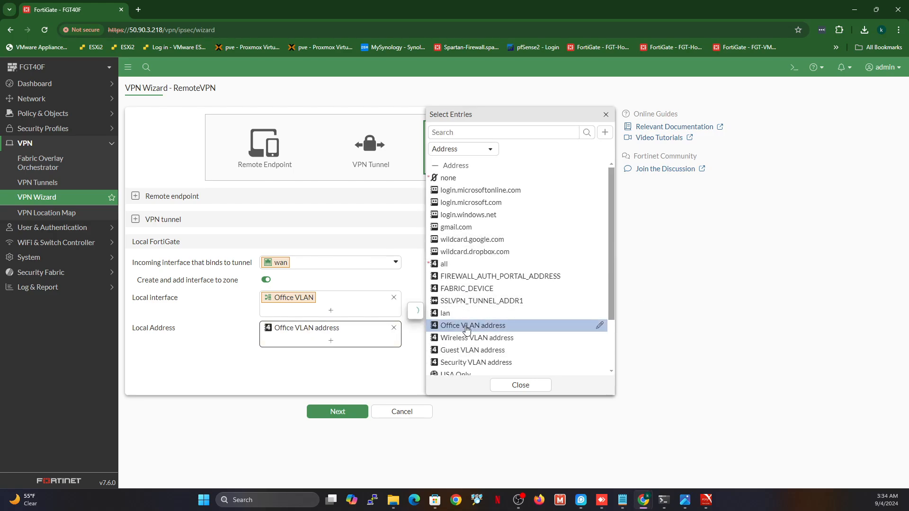
left_click(374, 375)
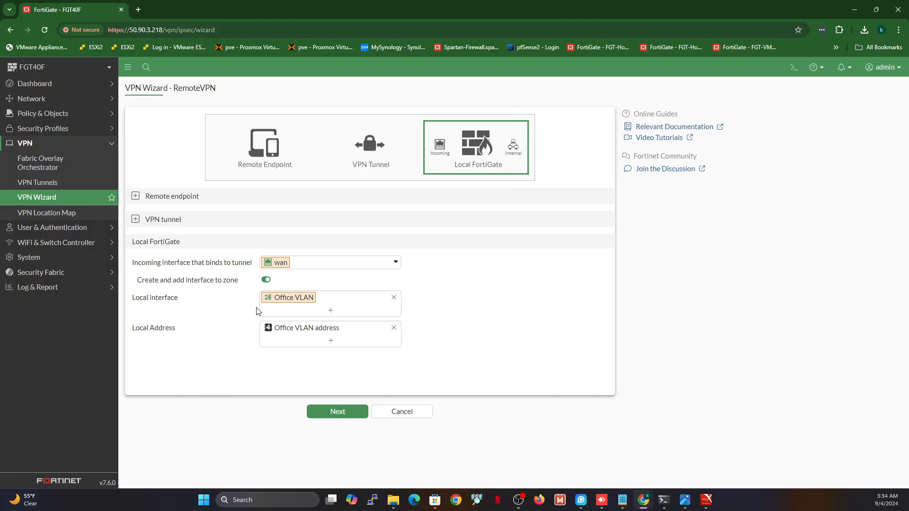
left_click(332, 342)
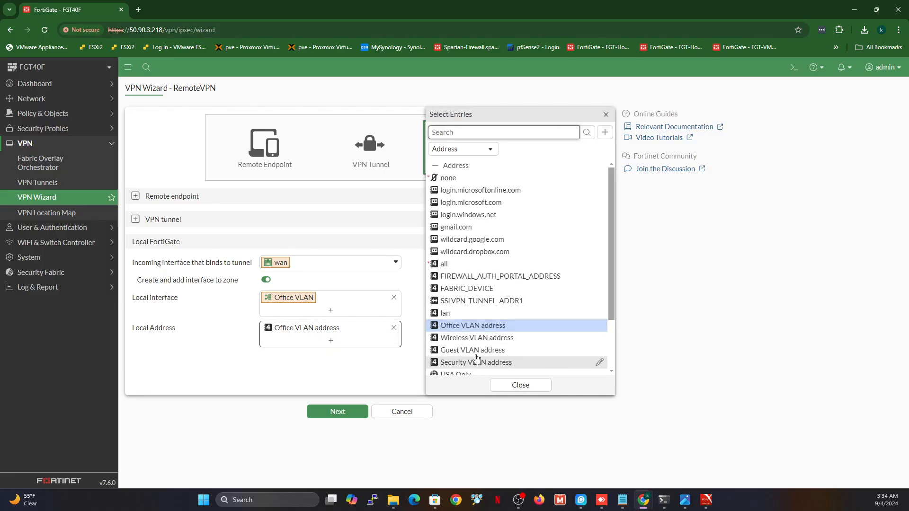
left_click(226, 388)
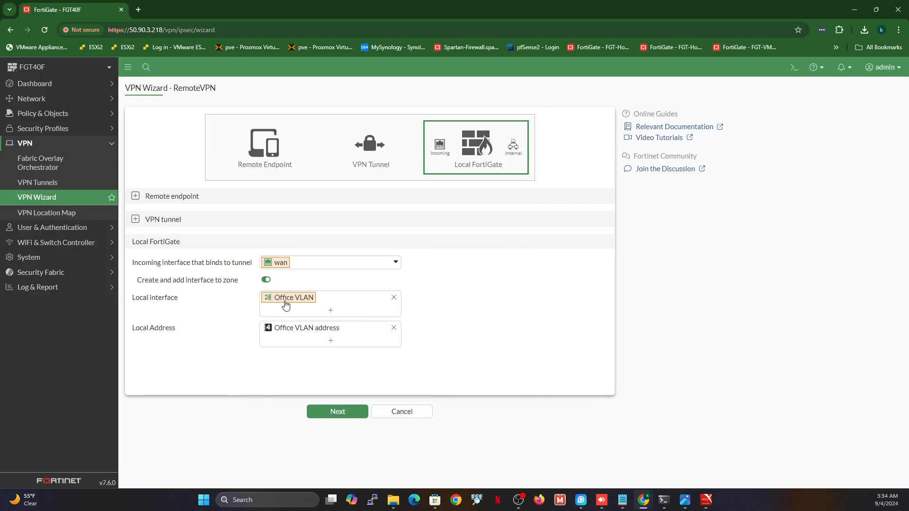
left_click(330, 312)
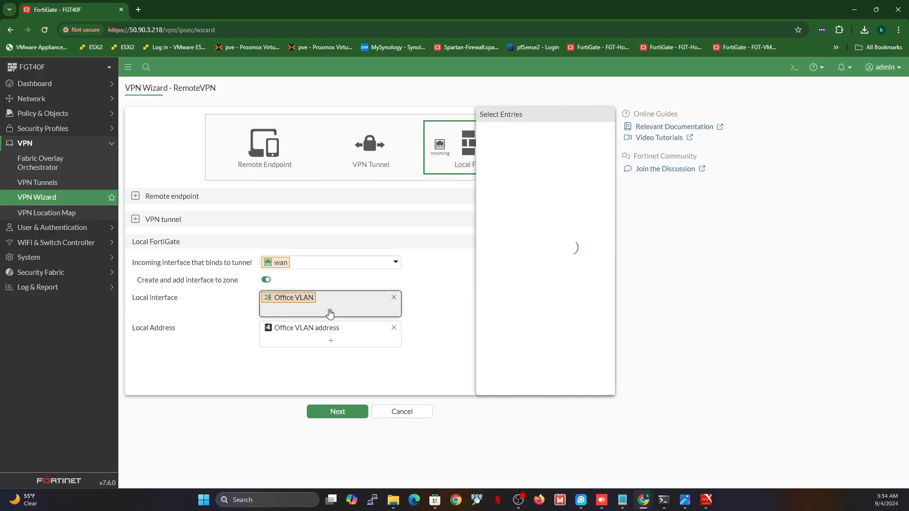
left_click(468, 241)
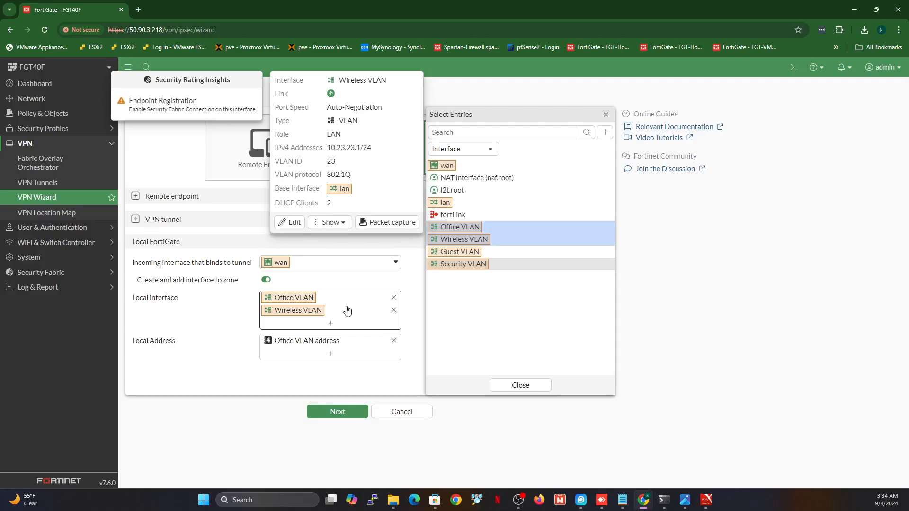
left_click(393, 312)
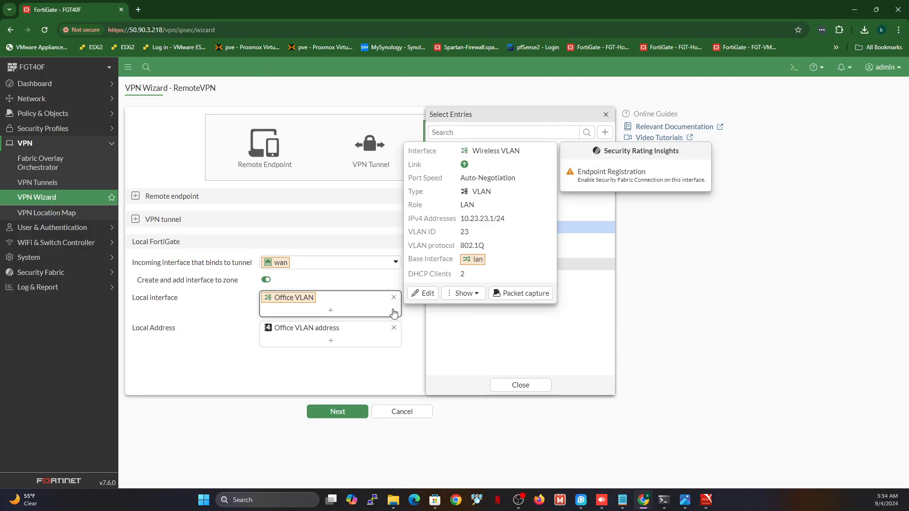
left_click(273, 372)
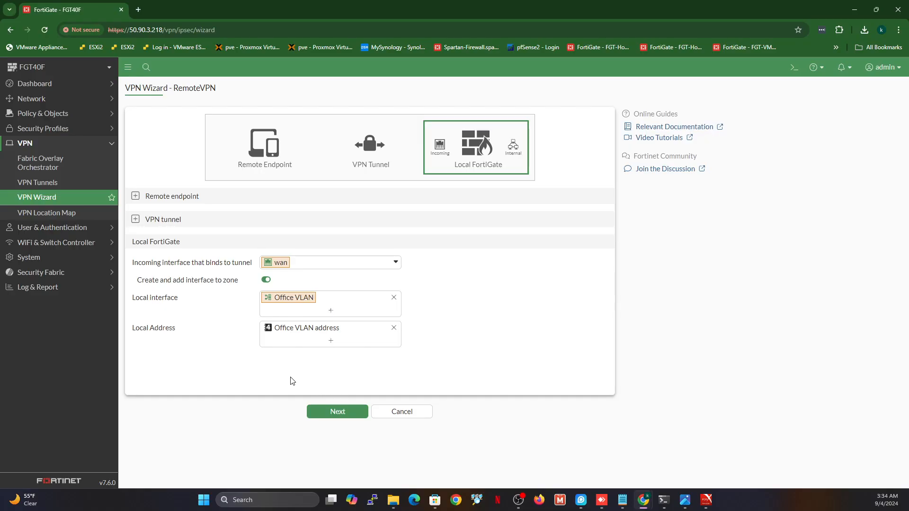
Review and submit to create the RemoteVPN tunnel, then open it for editing
left_click(322, 411)
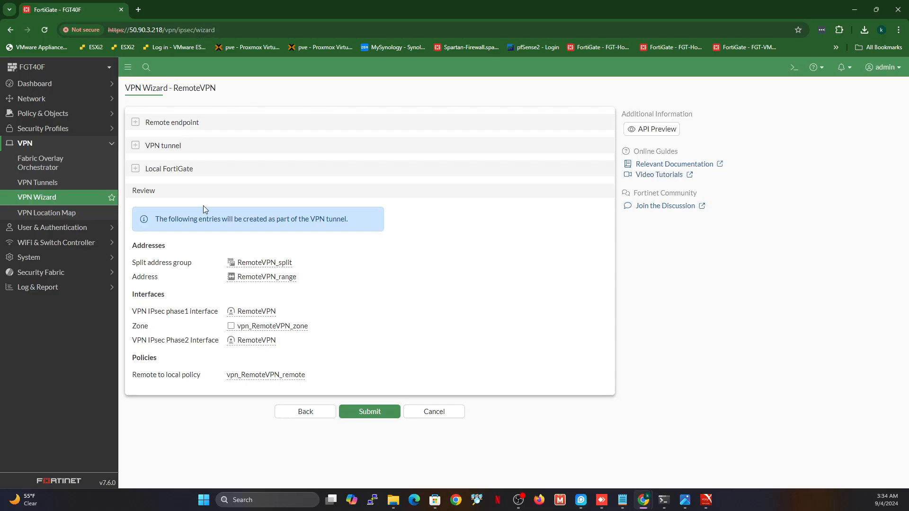
left_click(369, 413)
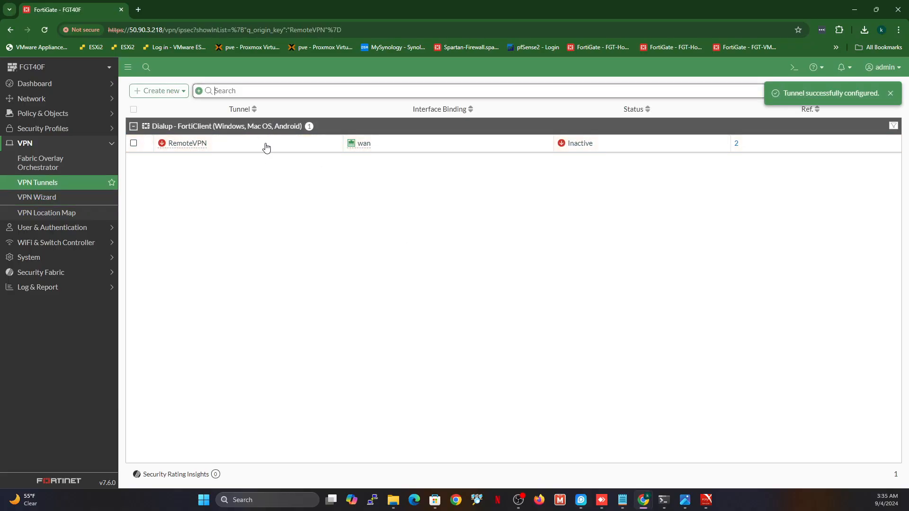
left_click(244, 147)
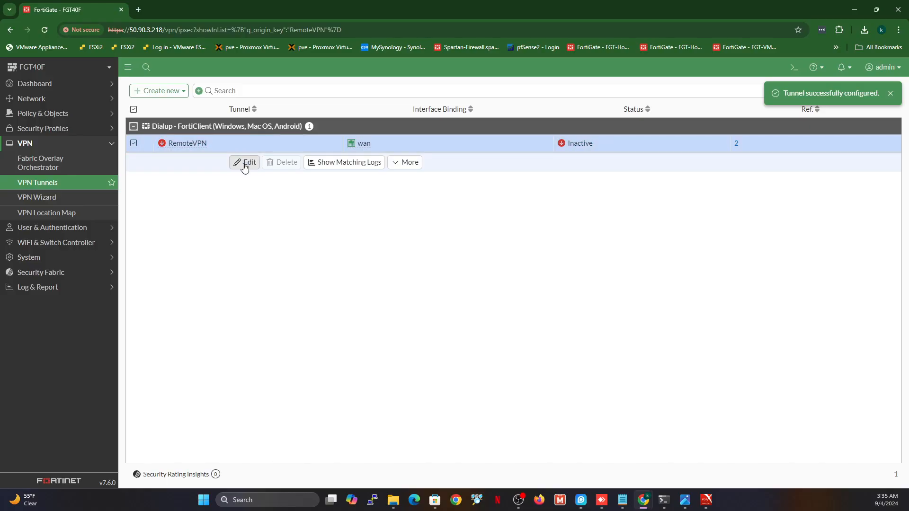
left_click(245, 162)
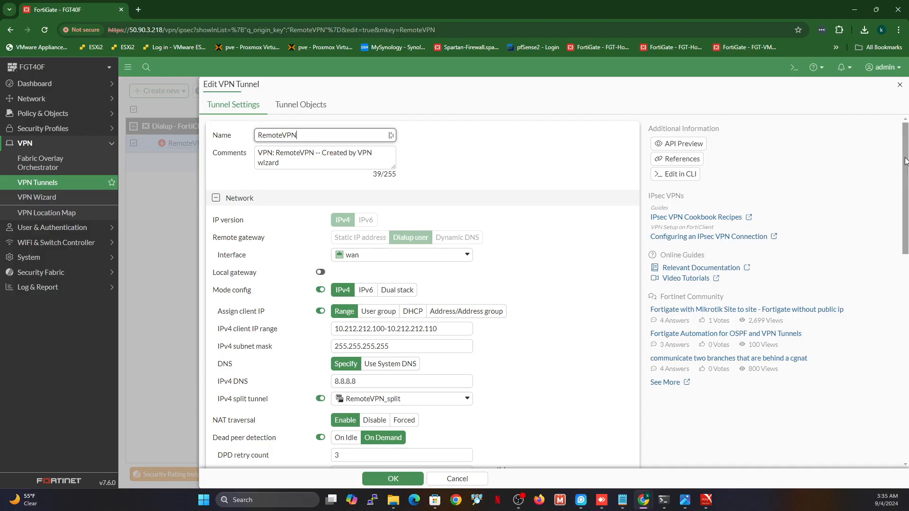
left_click_drag(905, 161, 906, 242)
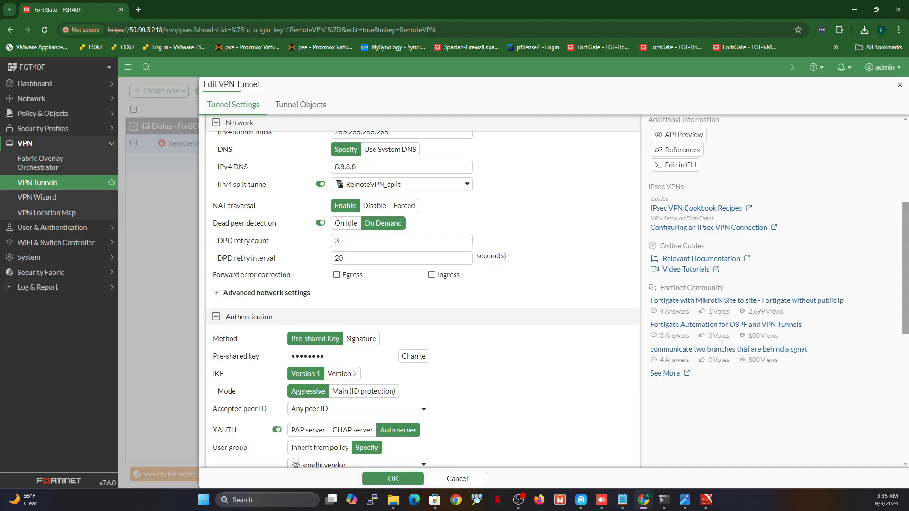
scroll(906, 246, "down", 4)
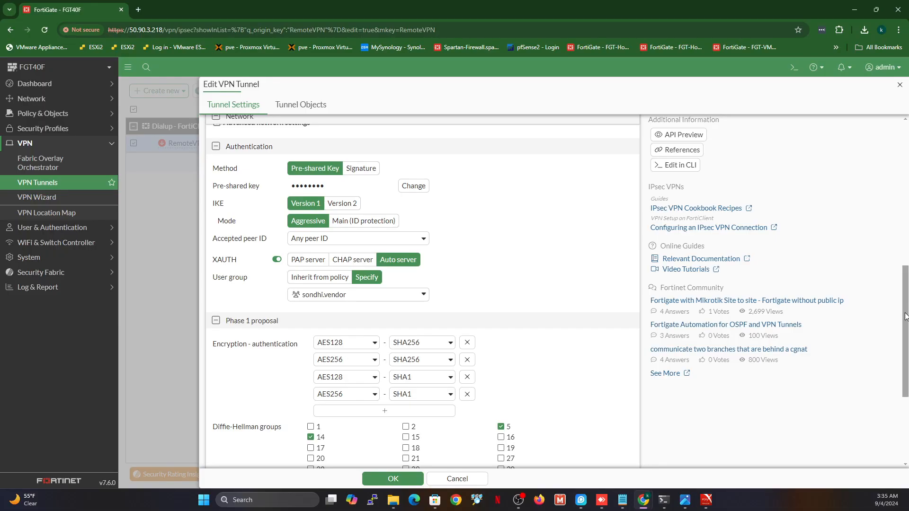
Make the first Phase 1 proposal AES256-SHA256, removing the AES256-MD5 proposal
left_click_drag(905, 316, 905, 365)
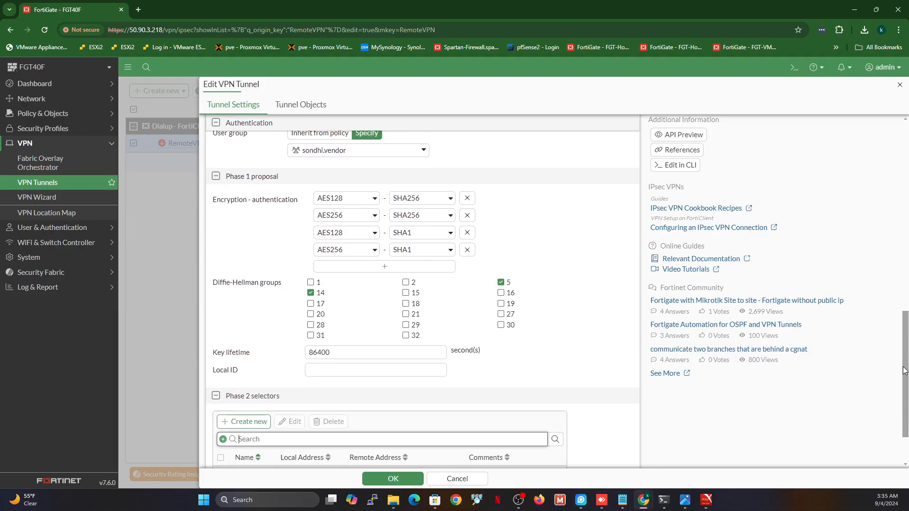
left_click(370, 203)
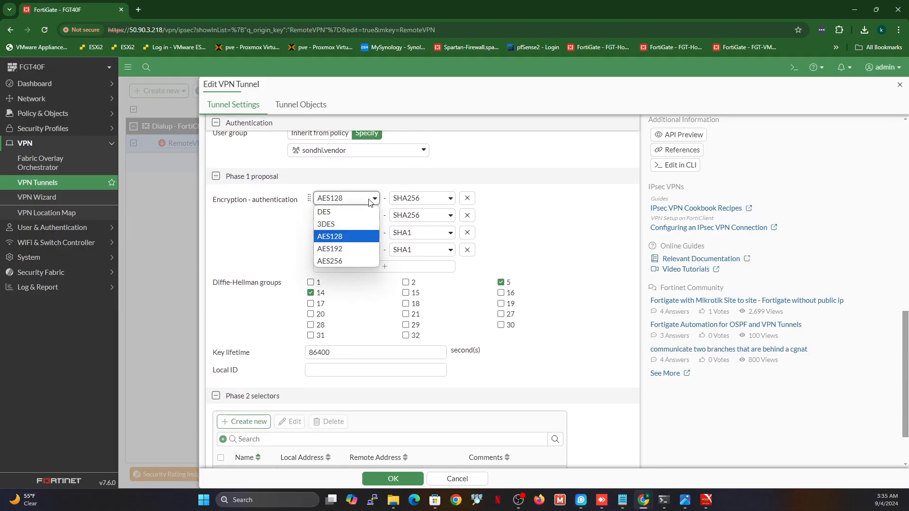
left_click(345, 259)
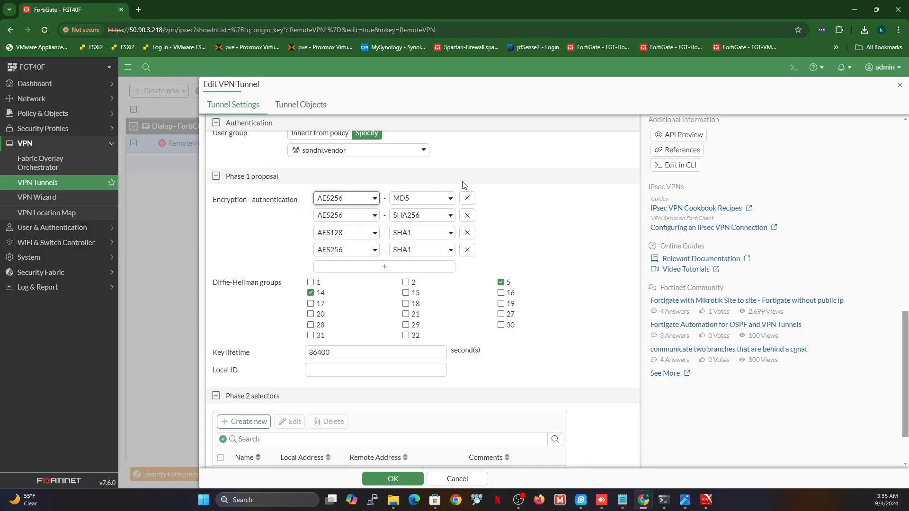
left_click(414, 197)
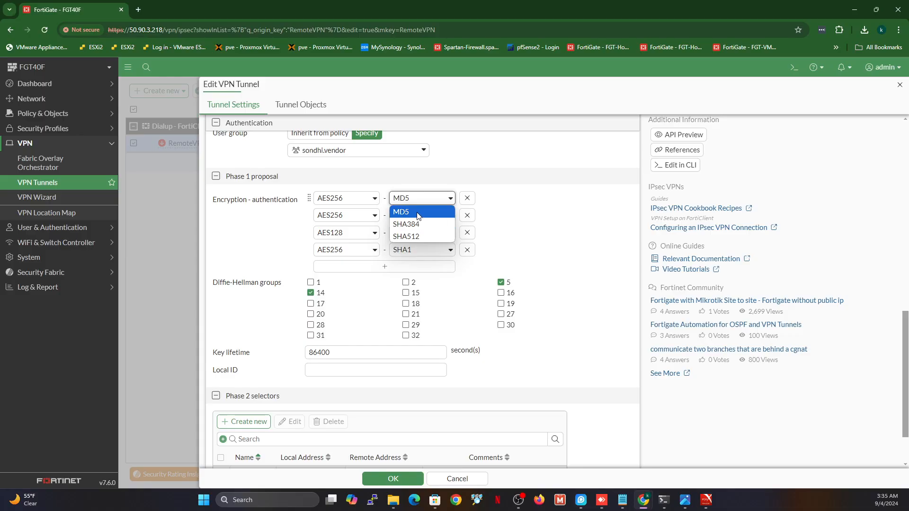
left_click(503, 209)
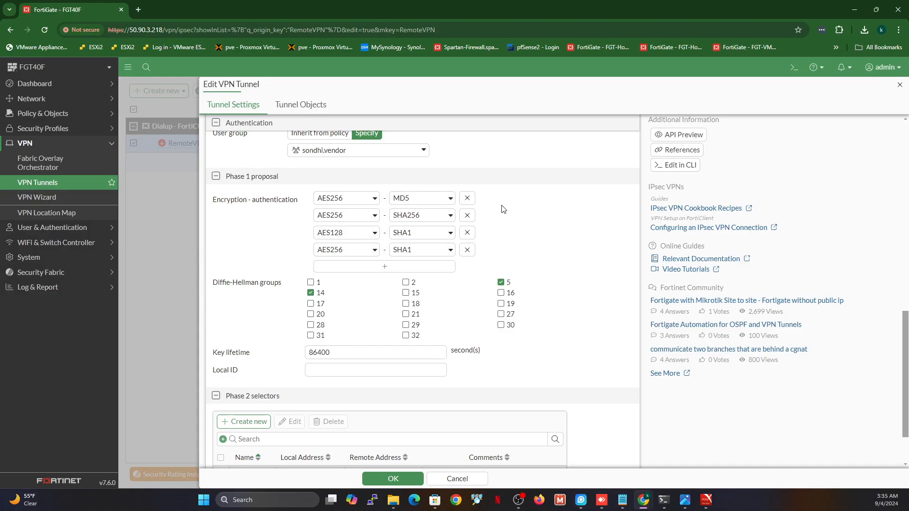
left_click(470, 200)
left_click(428, 202)
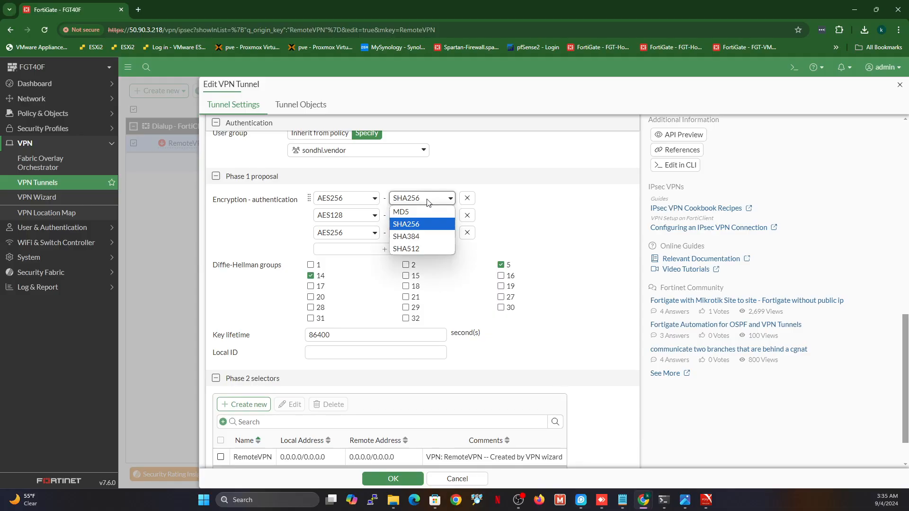
left_click(508, 211)
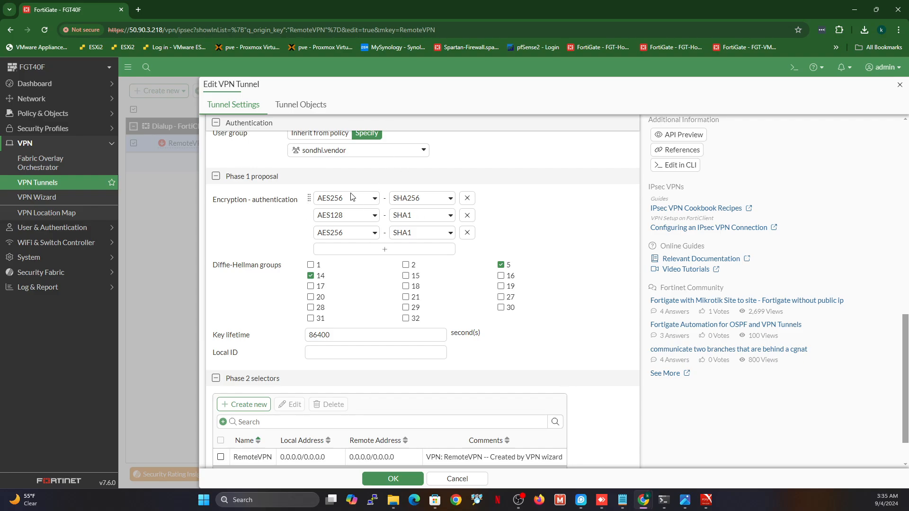
Make the second Phase 1 proposal AES128-MD5 and remove the AES256-SHA1 proposal
left_click(354, 217)
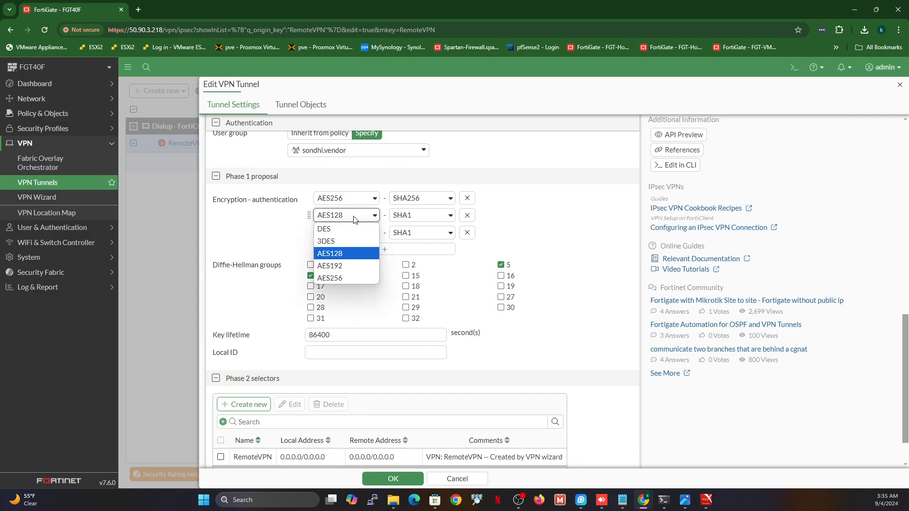
left_click(343, 279)
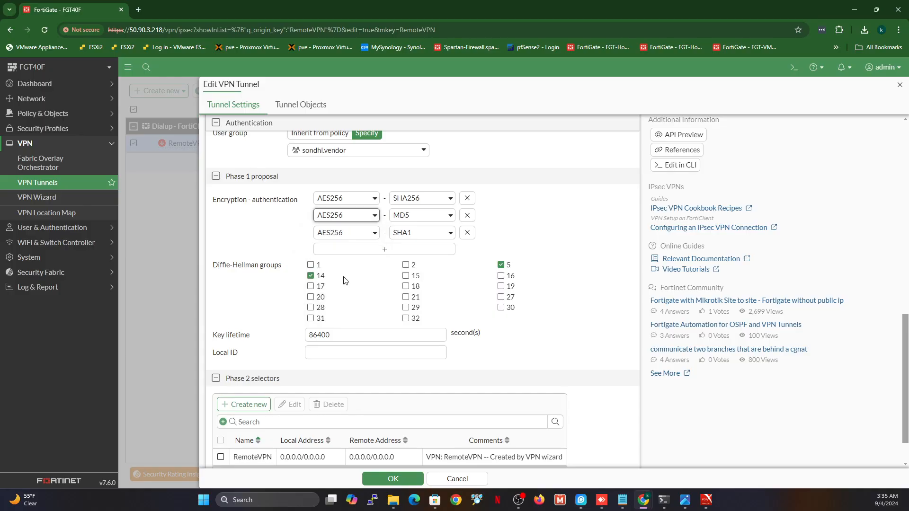
left_click(441, 216)
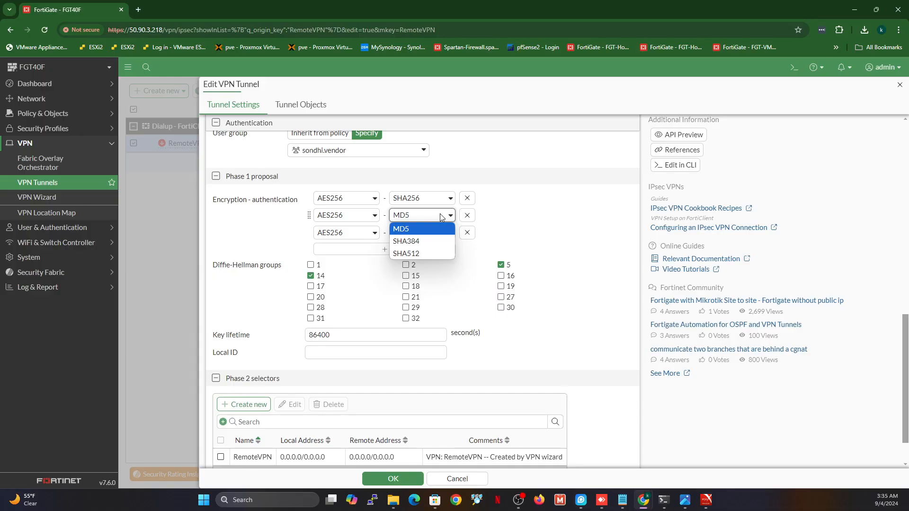
left_click(545, 220)
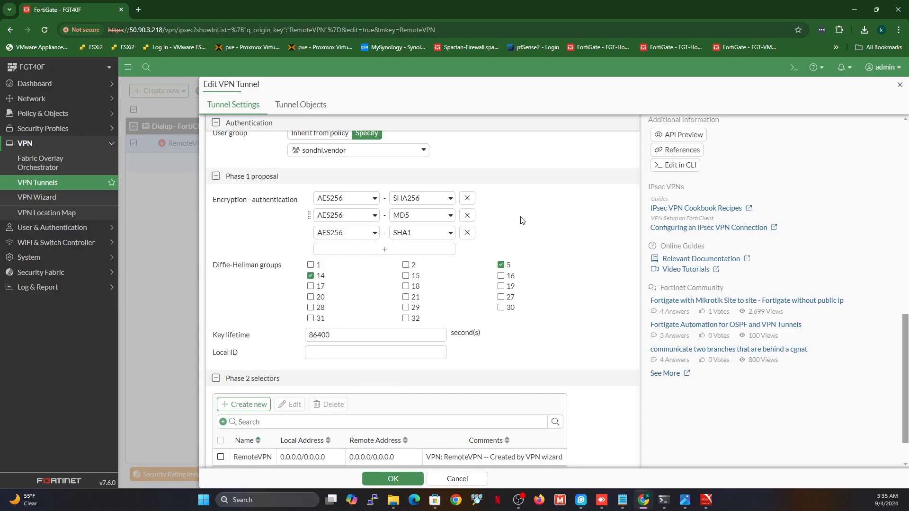
left_click(373, 217)
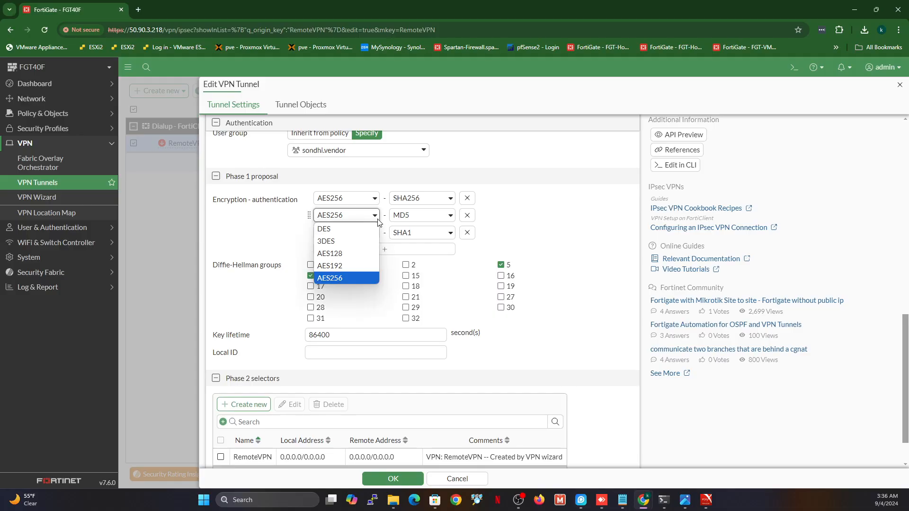
left_click(353, 254)
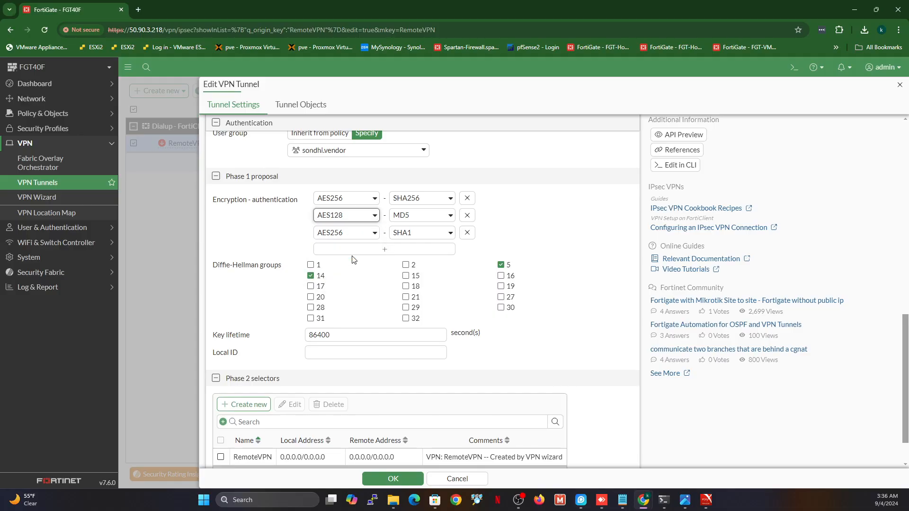
left_click(474, 238)
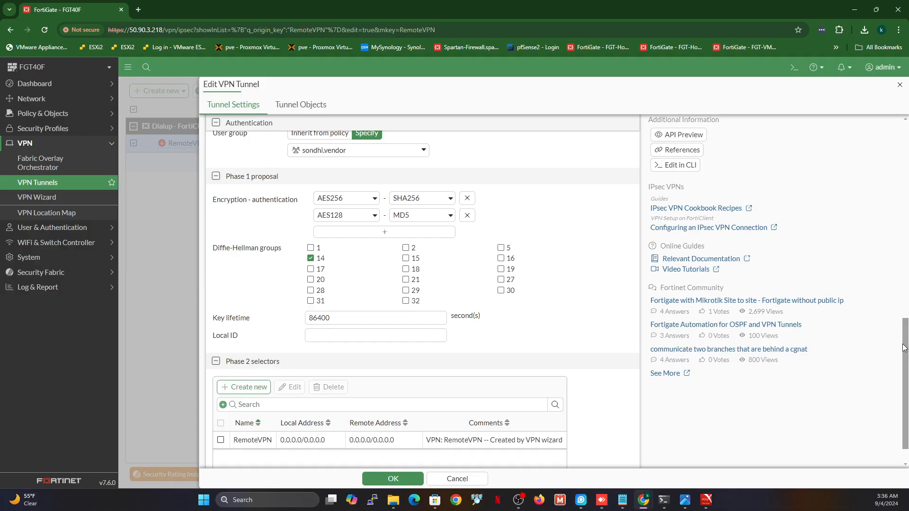
left_click_drag(905, 348, 906, 379)
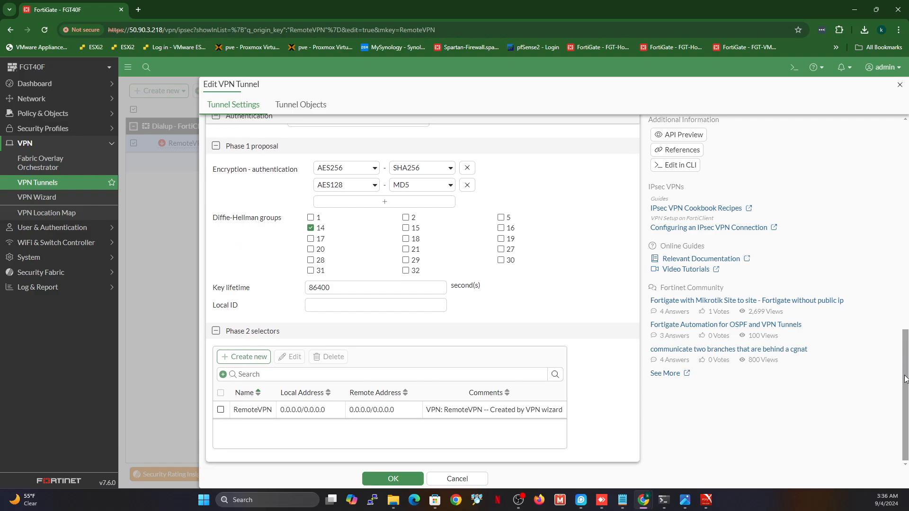
left_click(334, 411)
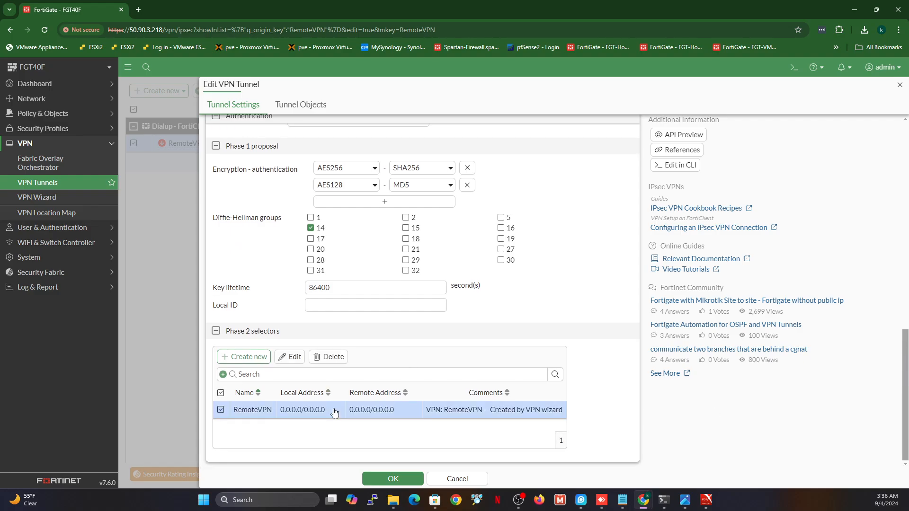
In the Phase 2 selector, remove the AES128-SHA1 and AES256-SHA1 pairs and set AES256 encryption
left_click(292, 360)
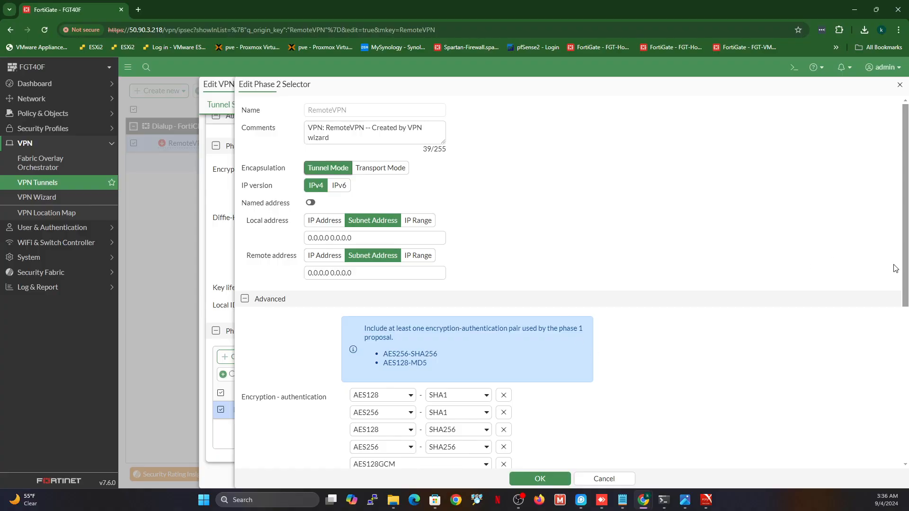
scroll(905, 280, "down", 5)
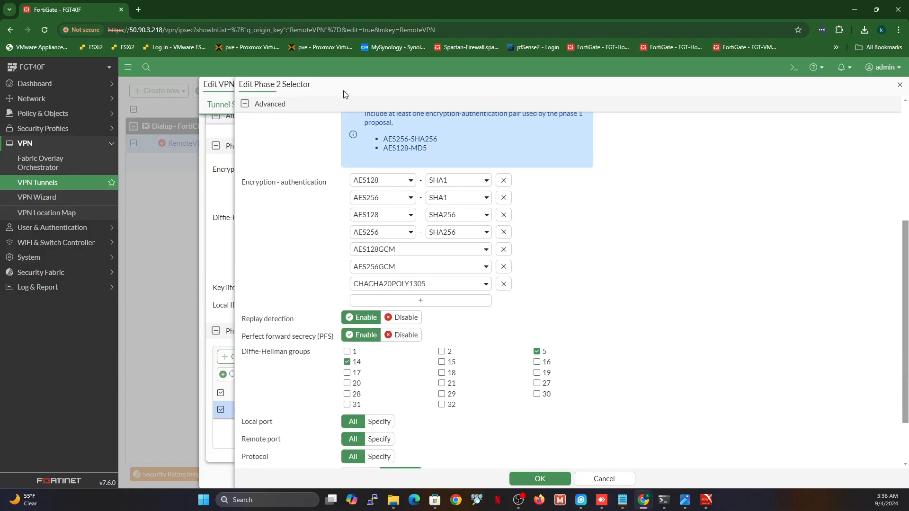
left_click(505, 183)
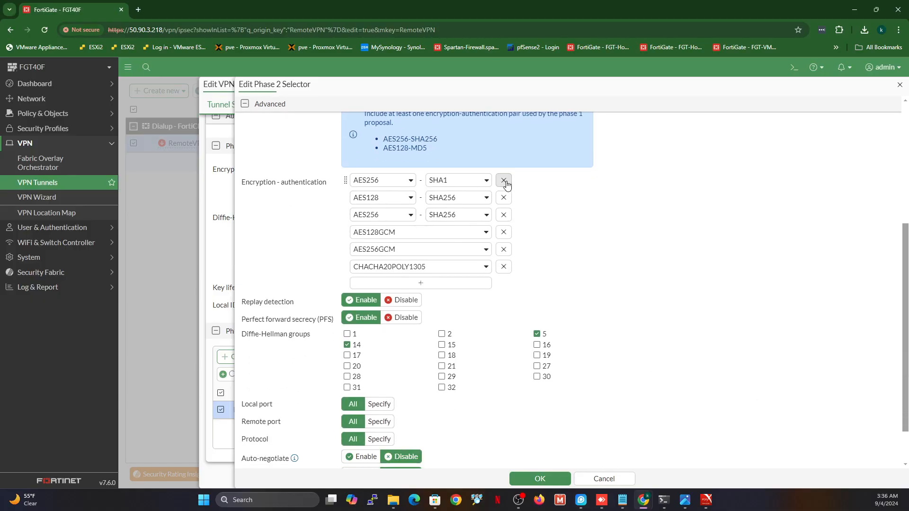
left_click(504, 180)
left_click(404, 184)
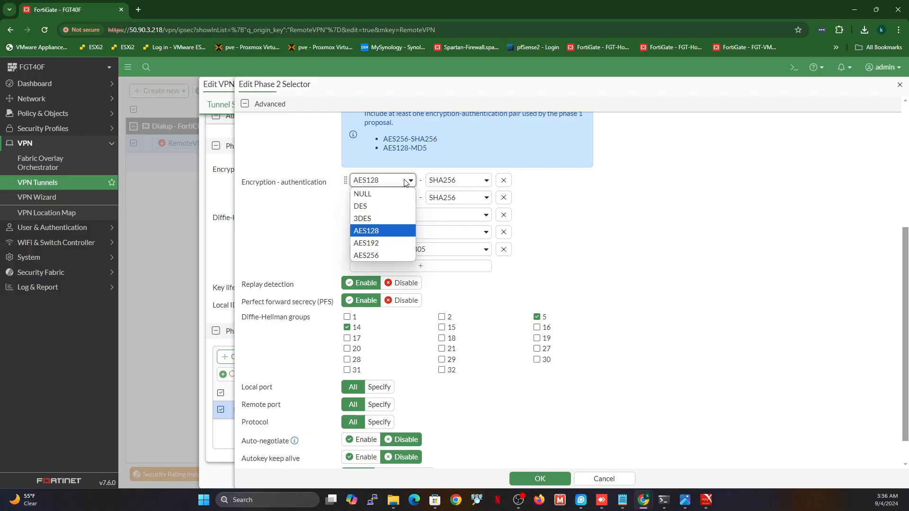
left_click(382, 255)
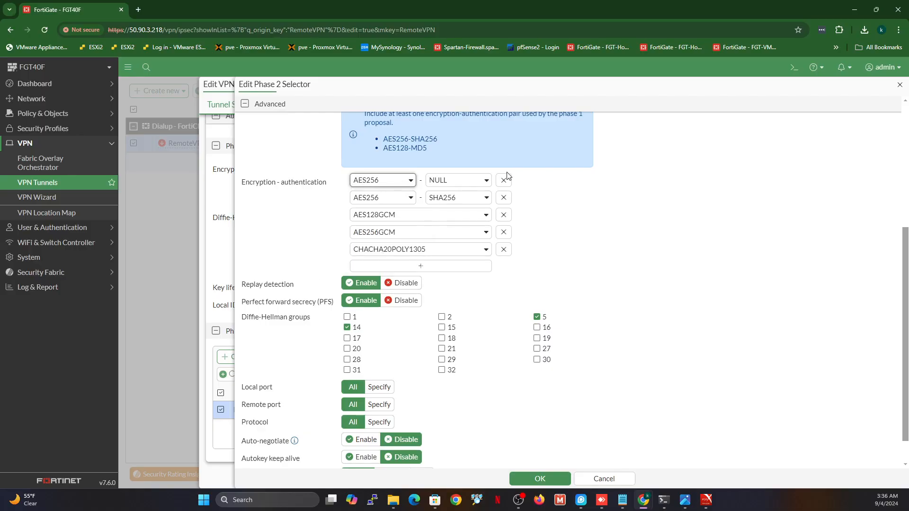
left_click(476, 180)
left_click(580, 170)
Set the Phase 2 pairs to AES256-SHA256 and AES128-MD5 and remove both GCM pairs
left_click(477, 199)
left_click(455, 222)
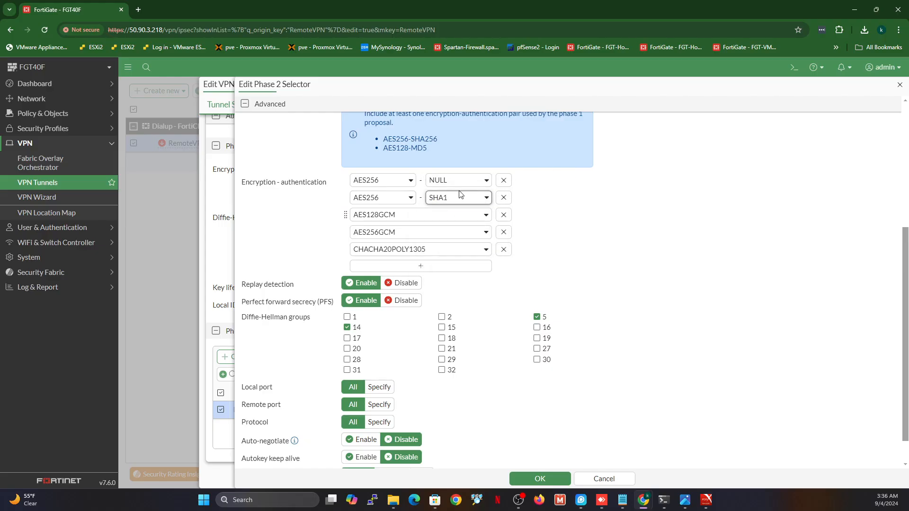
left_click(464, 180)
left_click(458, 219)
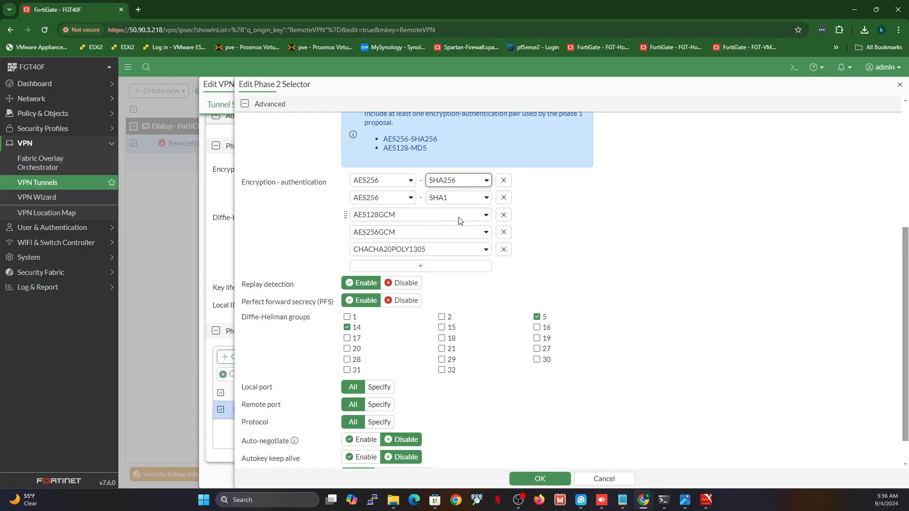
left_click(408, 198)
left_click(379, 252)
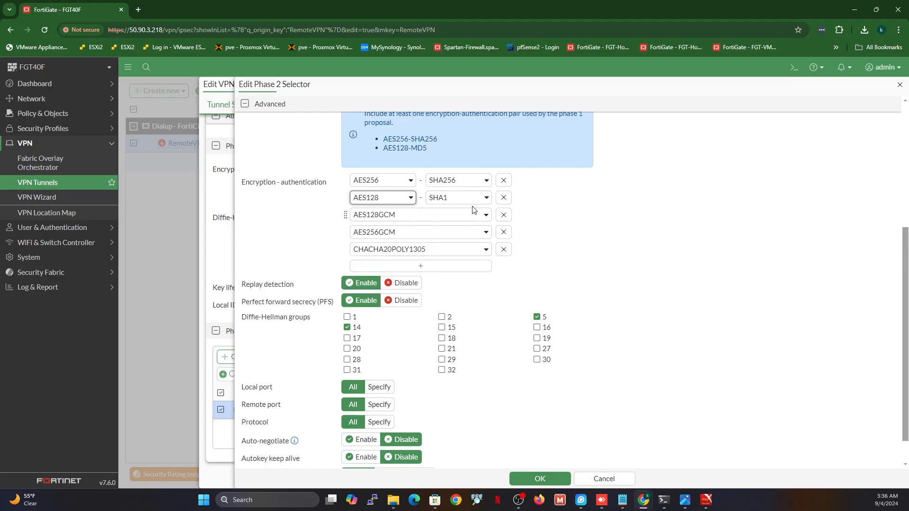
left_click(464, 198)
left_click(452, 230)
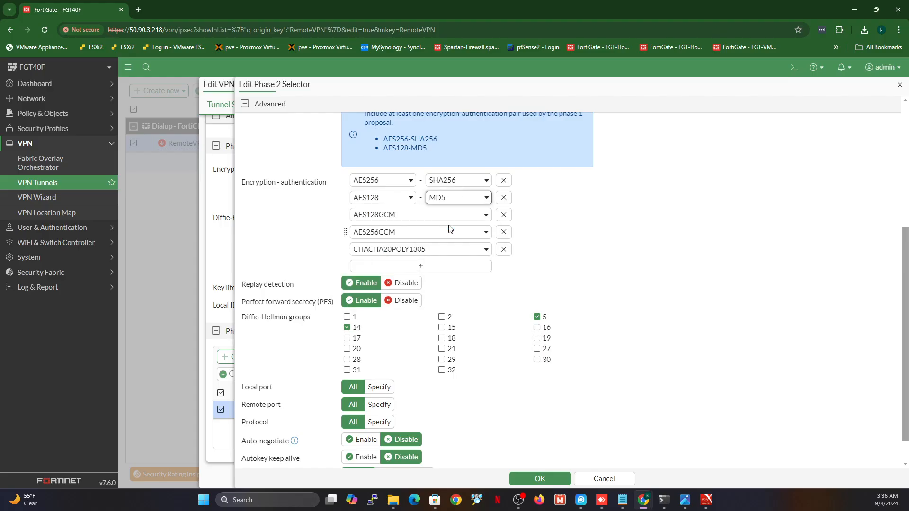
left_click(503, 217)
left_click(503, 217)
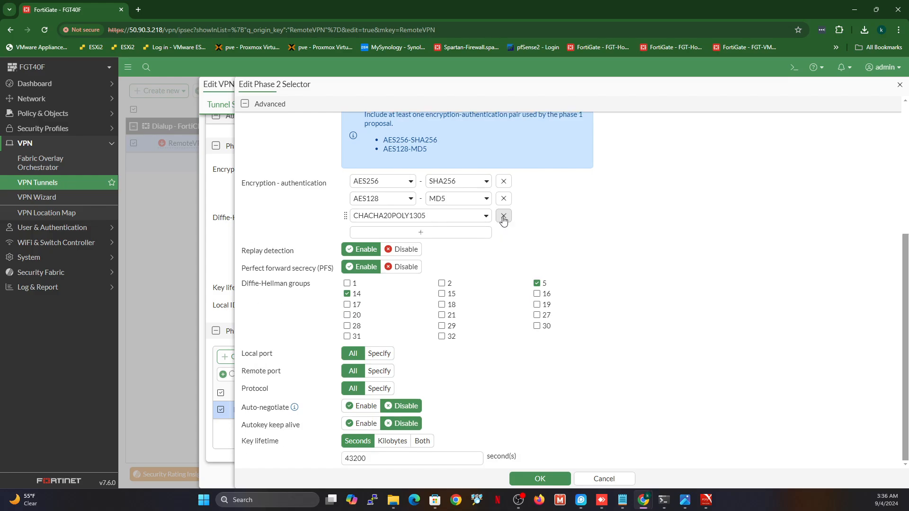
Remove the CHACHA20POLY1305 pair and review the advanced options, leaving perfect forward secrecy on
left_click(503, 218)
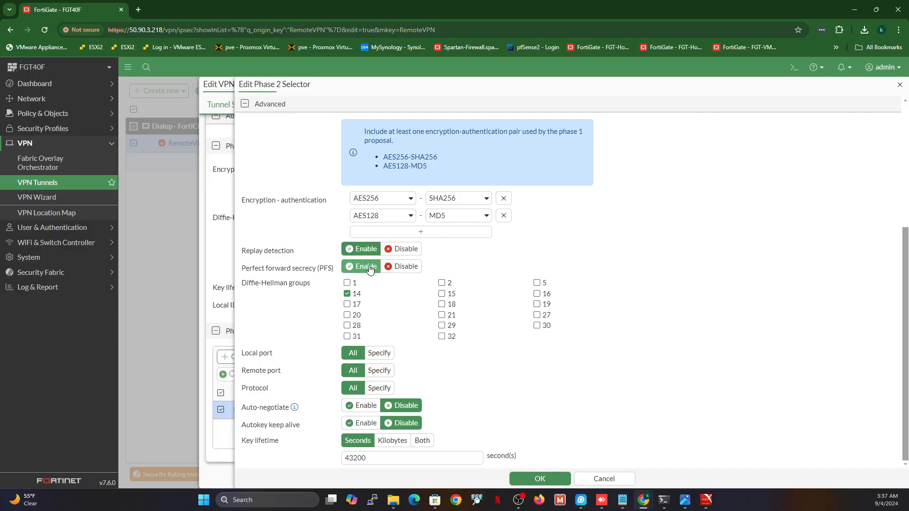
left_click(398, 270)
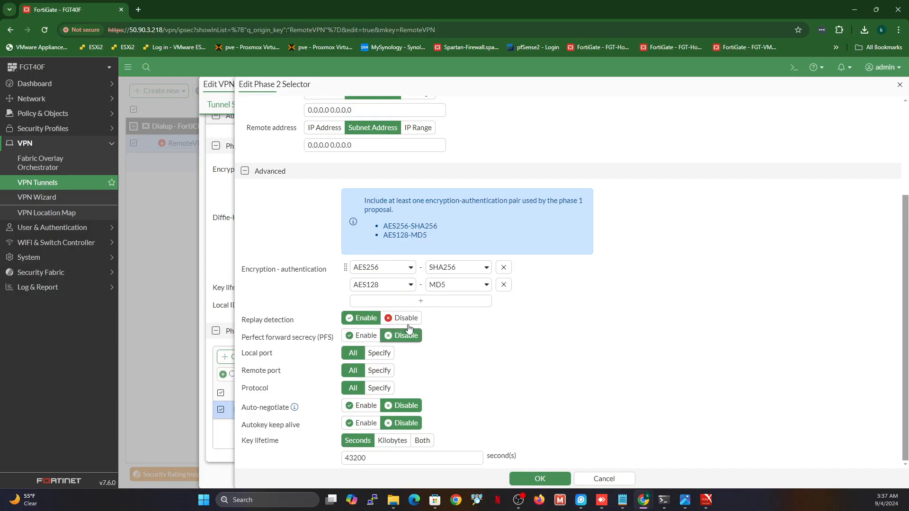
left_click(361, 336)
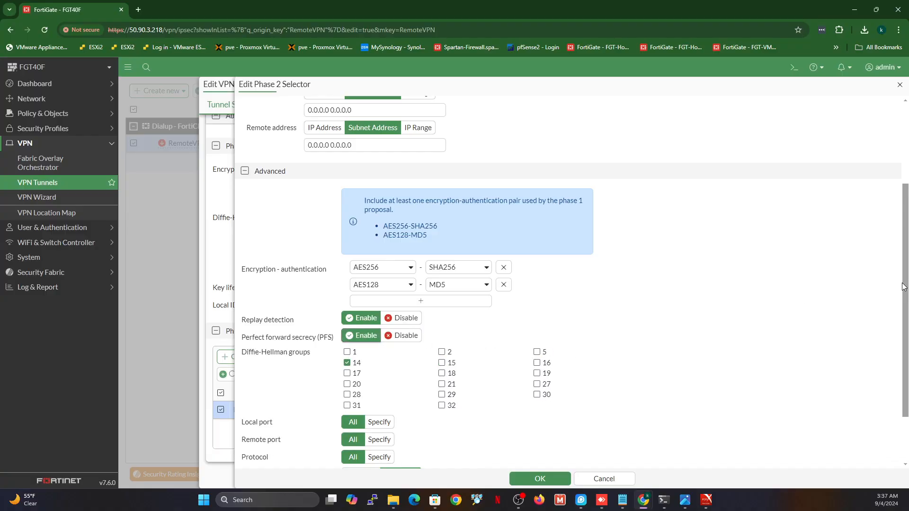
scroll(903, 286, "down", 3)
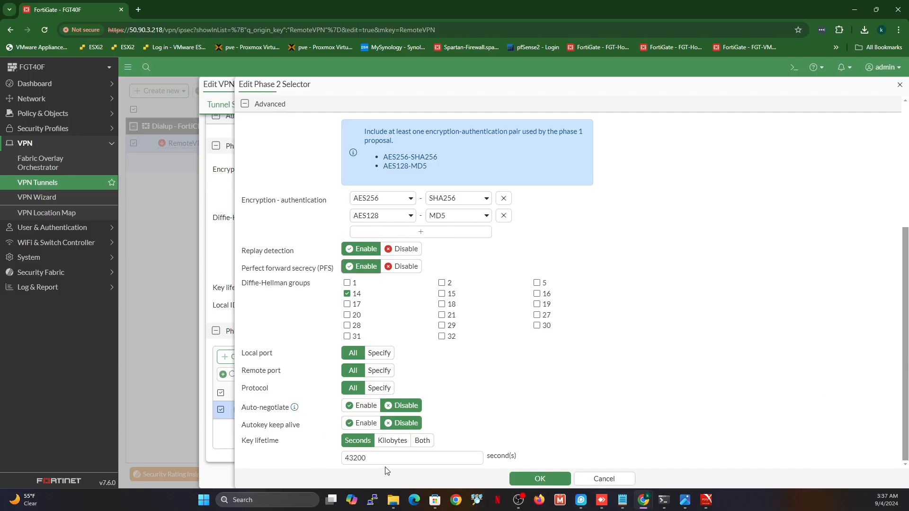
left_click_drag(368, 458, 342, 452)
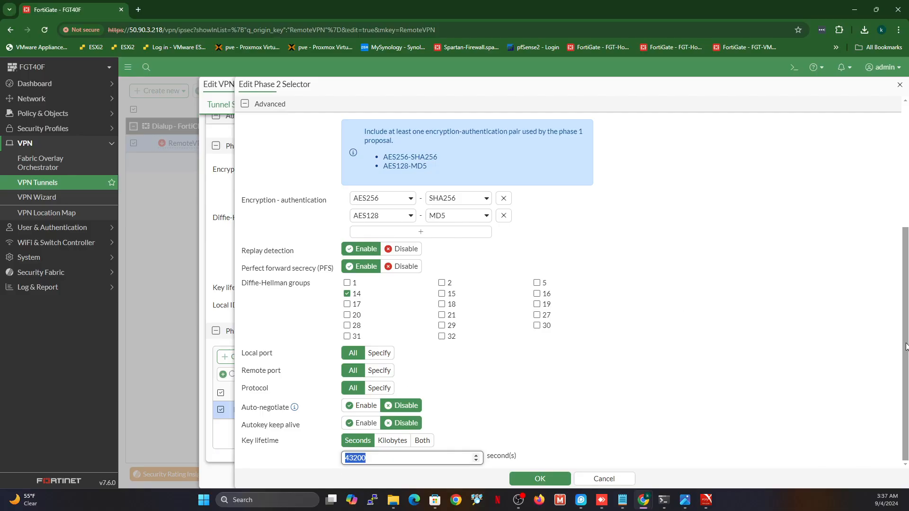
scroll(898, 308, "up", 3)
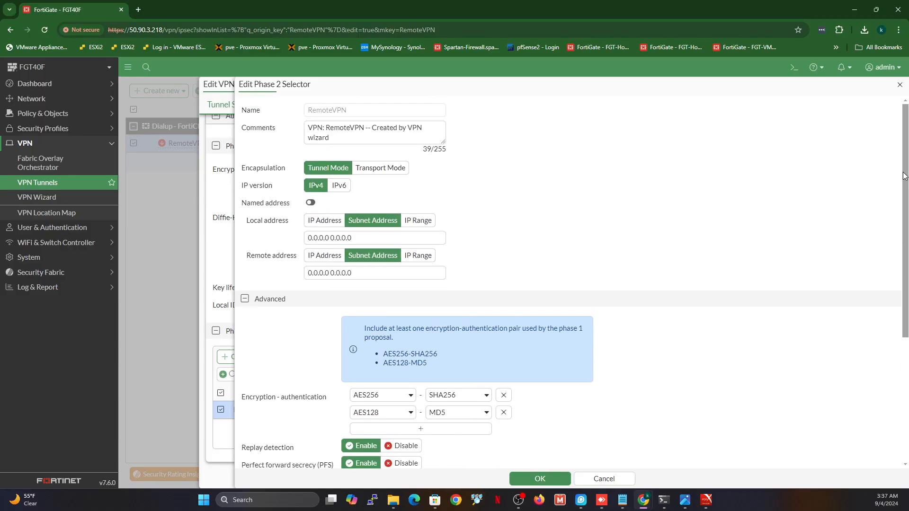
scroll(892, 270, "down", 2)
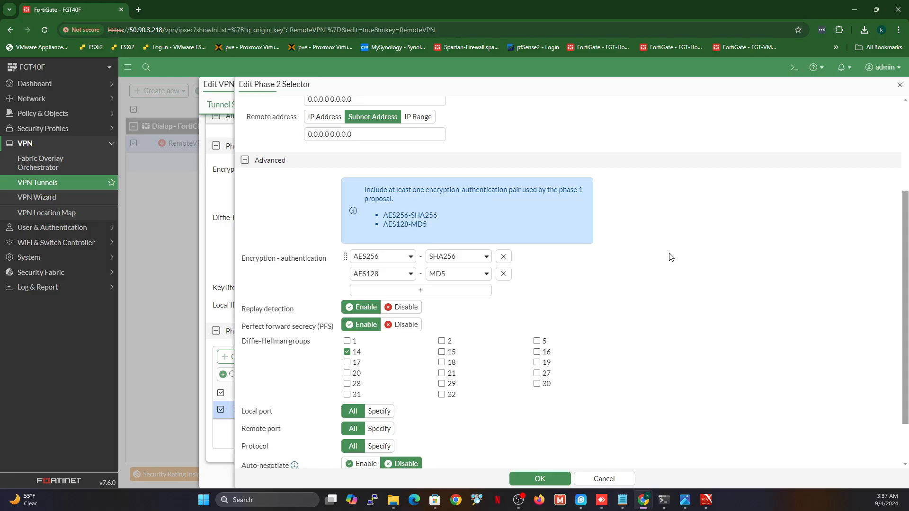
Confirm the Phase 2 selector and save the RemoteVPN tunnel settings
right_click(456, 500)
left_click(571, 466)
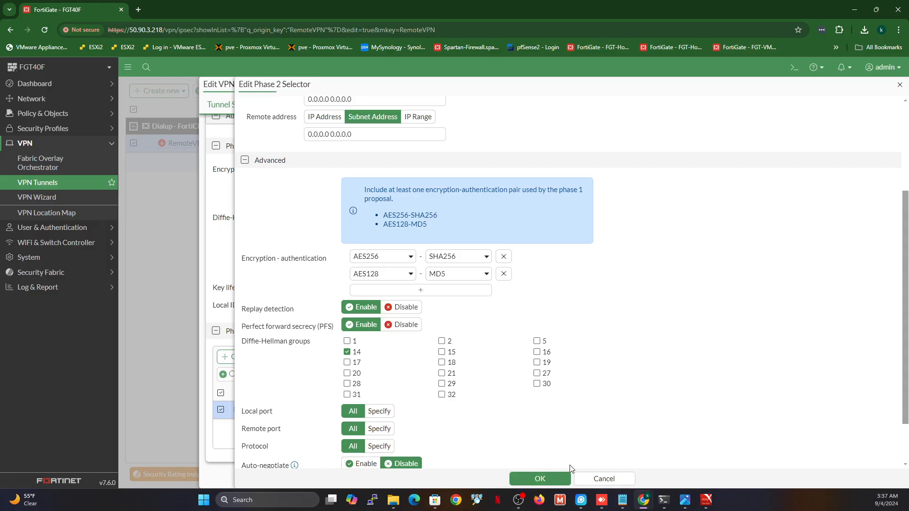
left_click(544, 479)
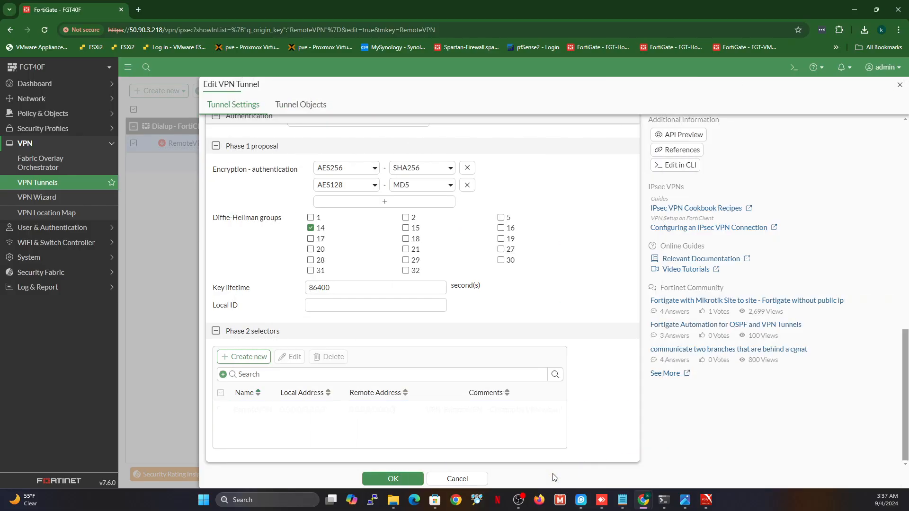
left_click(393, 479)
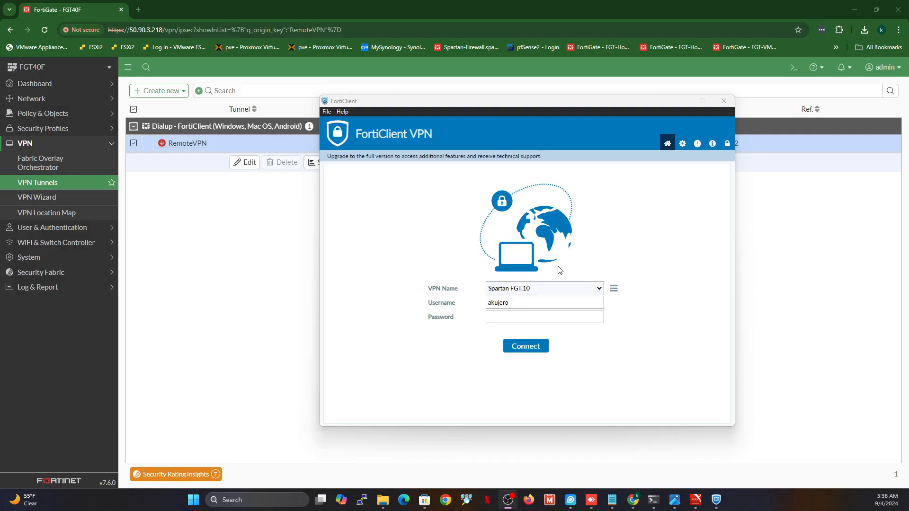
Add an IPsec VPN connection RemoteVPN with remote gateway 50.90.3.218 and the pre-shared key
left_click(614, 288)
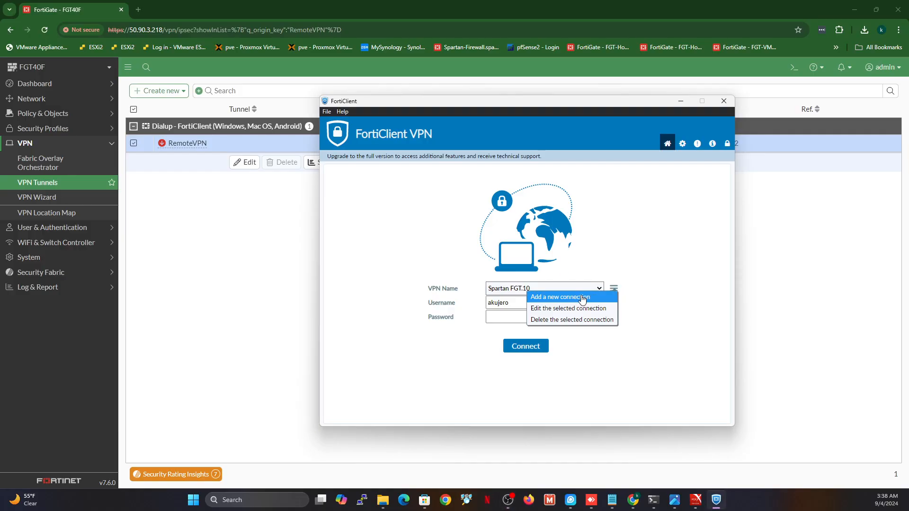
left_click(586, 297)
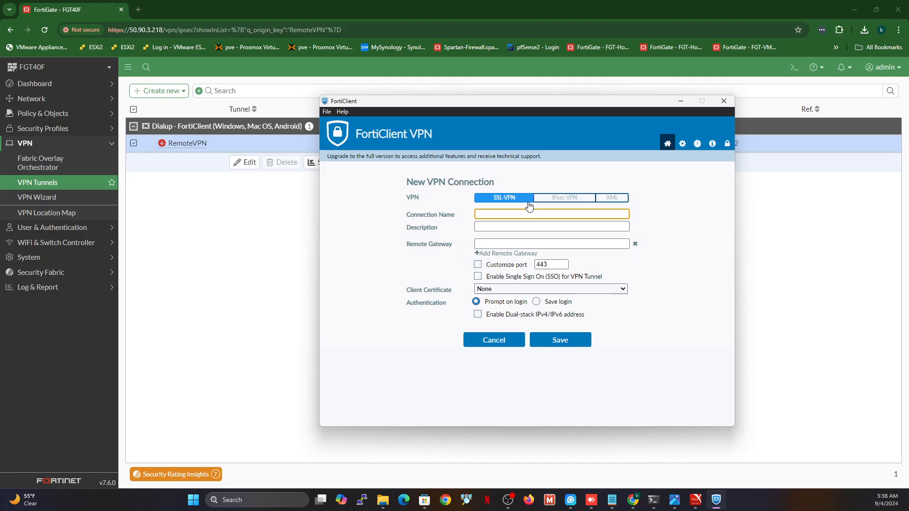
left_click(560, 199)
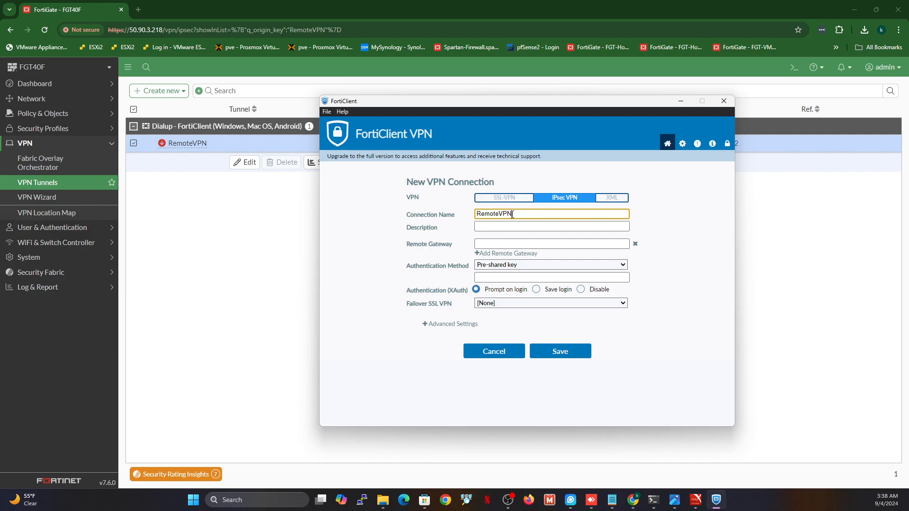
left_click(513, 245)
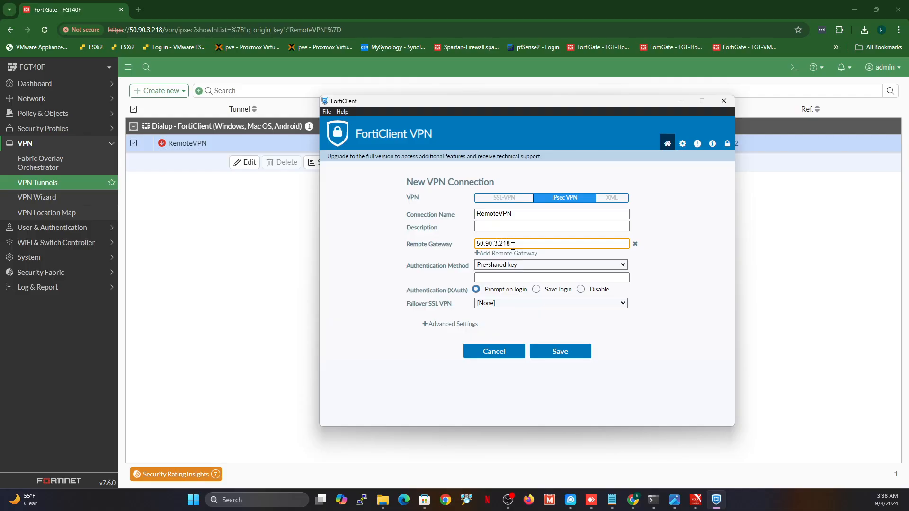
left_click(512, 277)
type("p")
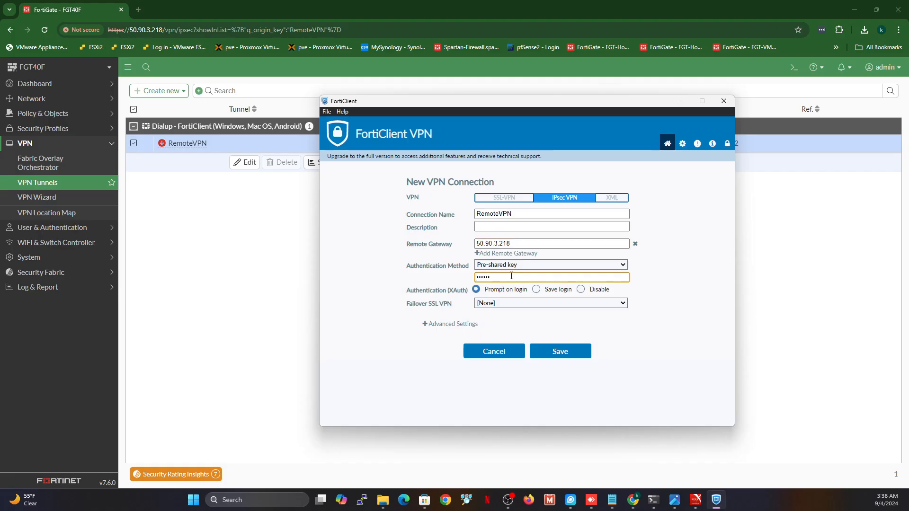
left_click(425, 325)
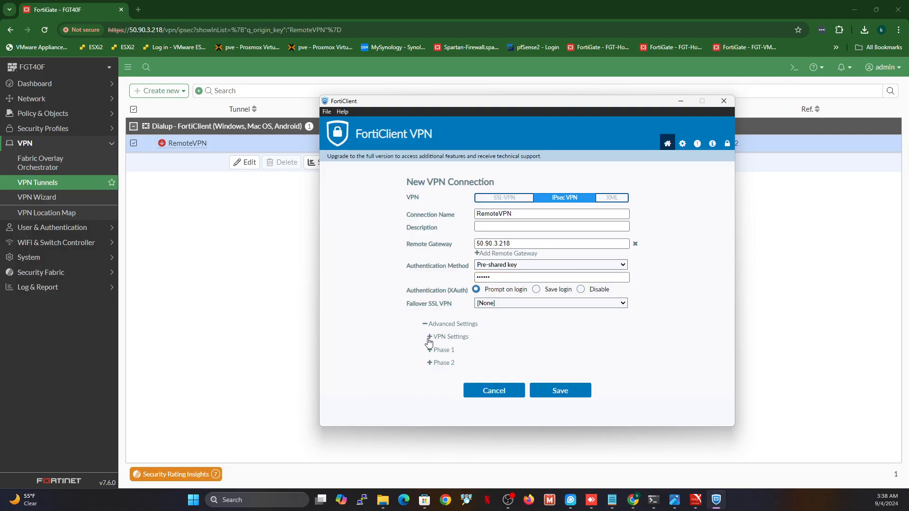
Set the connection to IKE version 1 with Aggressive negotiation mode
left_click(430, 338)
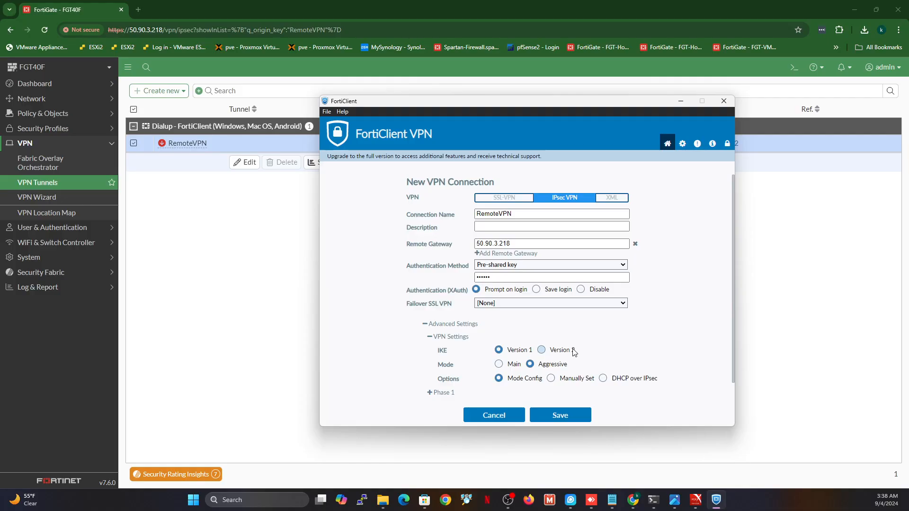
left_click(542, 350)
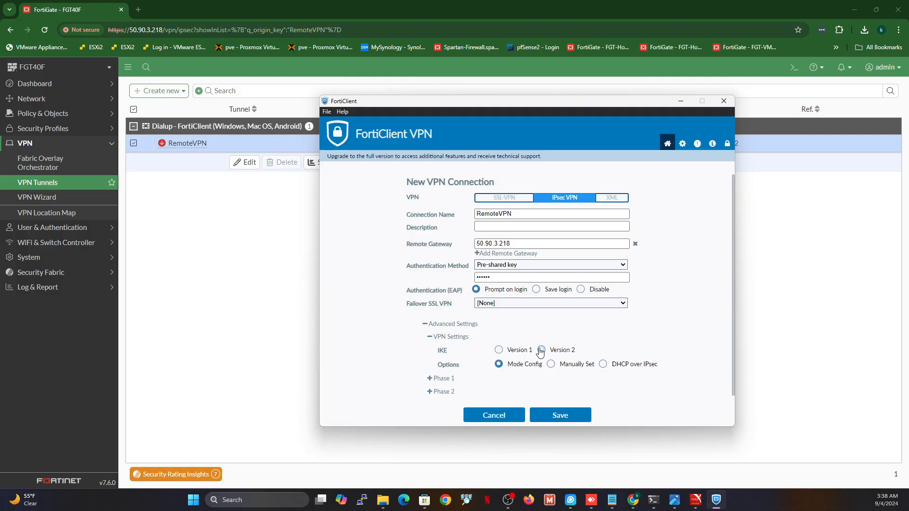
left_click(499, 350)
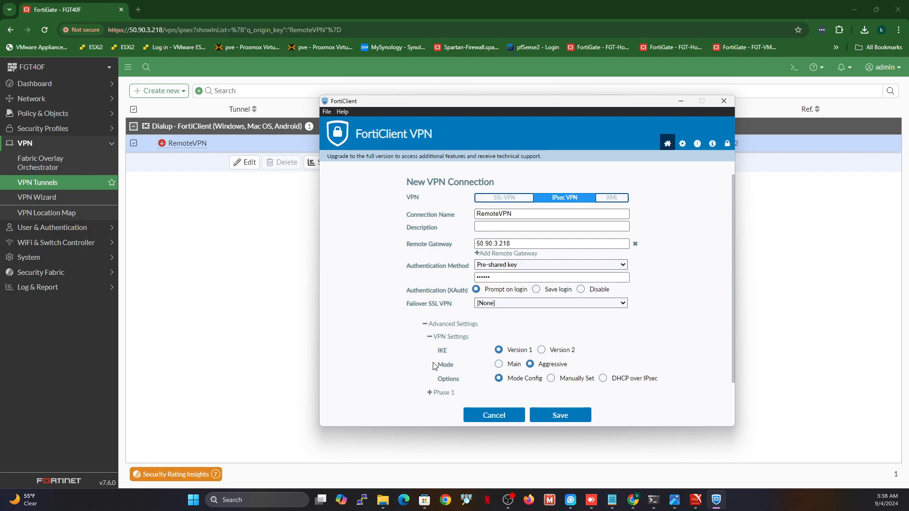
left_click(541, 367)
left_click(429, 338)
left_click(430, 349)
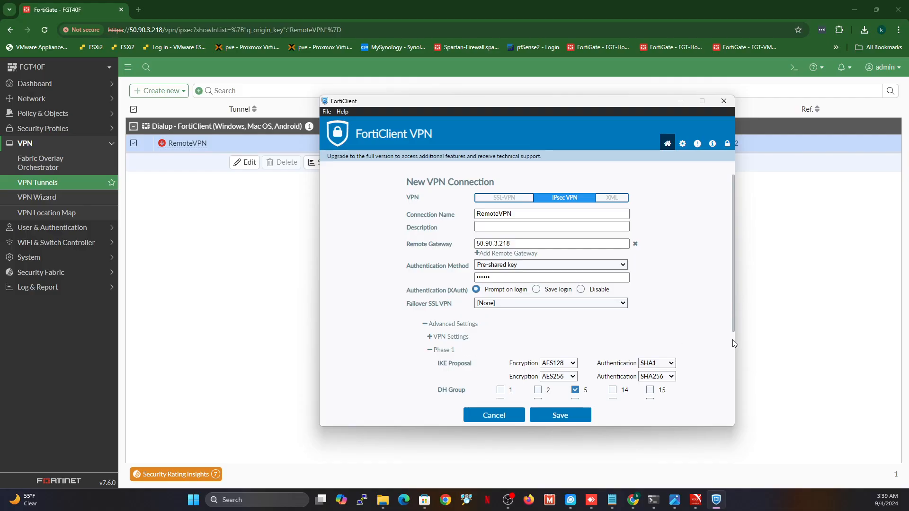
left_click_drag(734, 320, 734, 371)
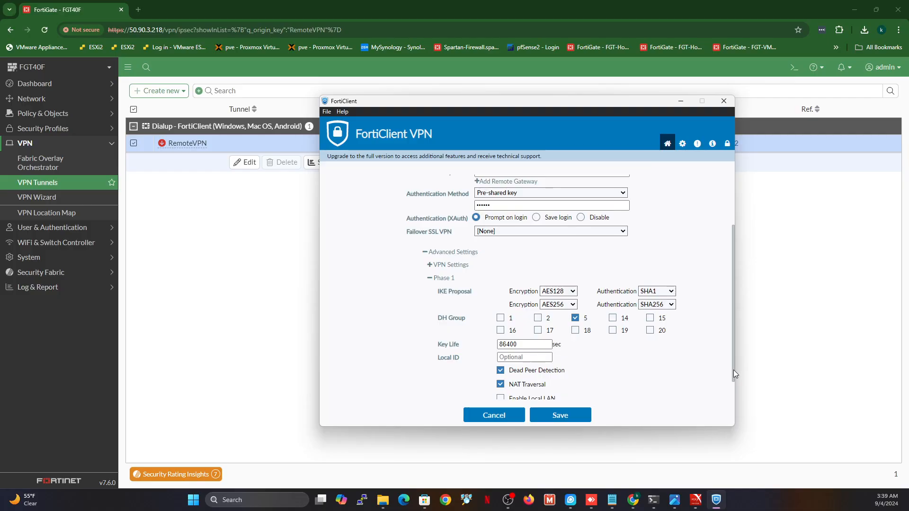
Set Phase 1 proposals to AES256-SHA256 and AES128-MD5 with only DH group 14 enabled
left_click(572, 305)
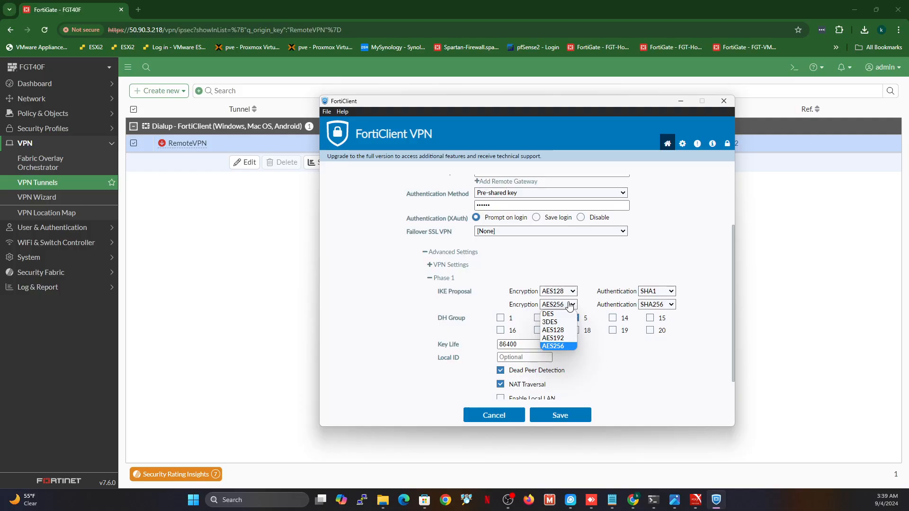
left_click(561, 331)
left_click(671, 304)
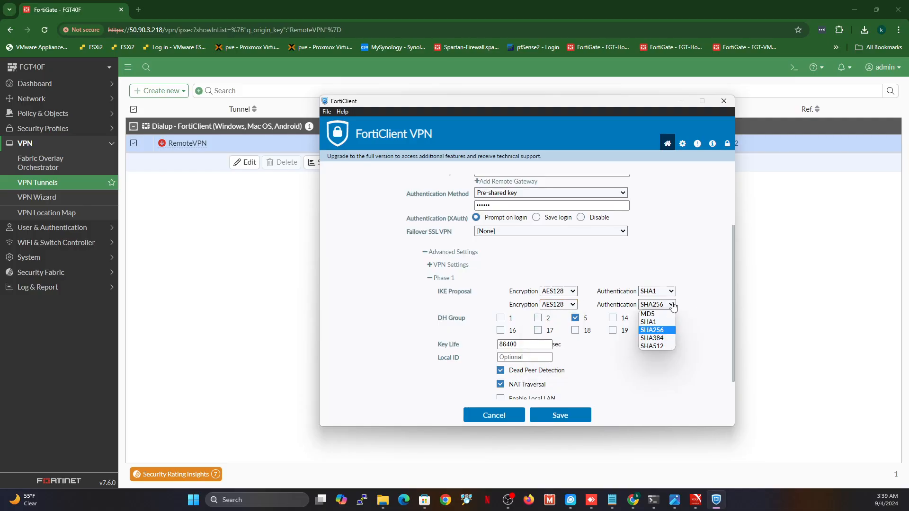
left_click(658, 314)
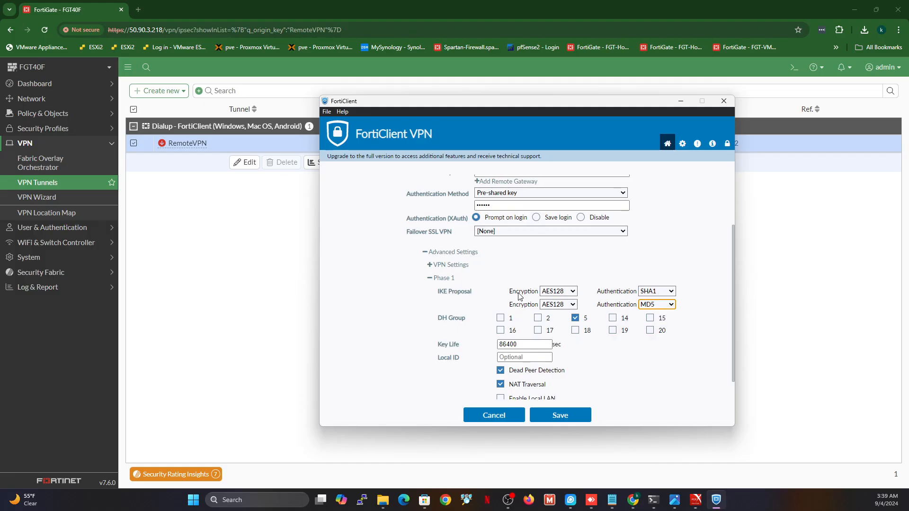
left_click(561, 293)
left_click(563, 334)
left_click(656, 291)
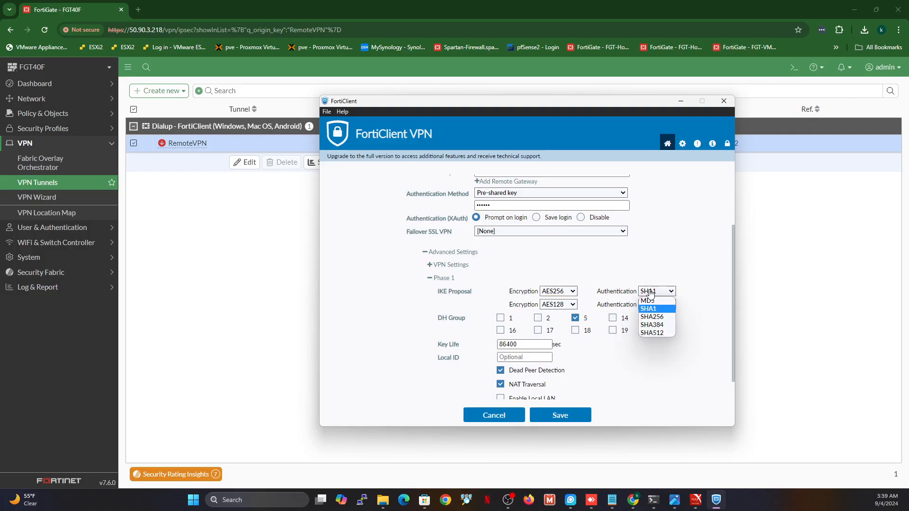
left_click(655, 317)
left_click(575, 318)
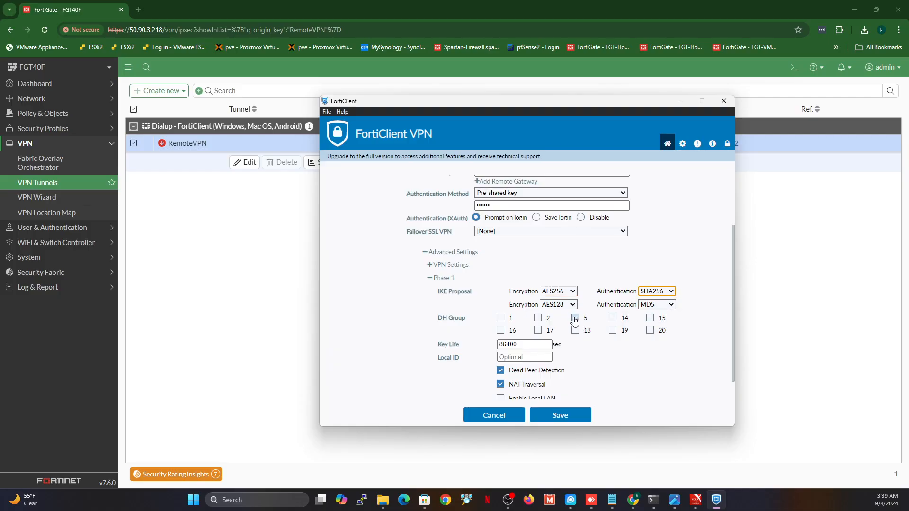
left_click(612, 318)
scroll(735, 322, "down", 1)
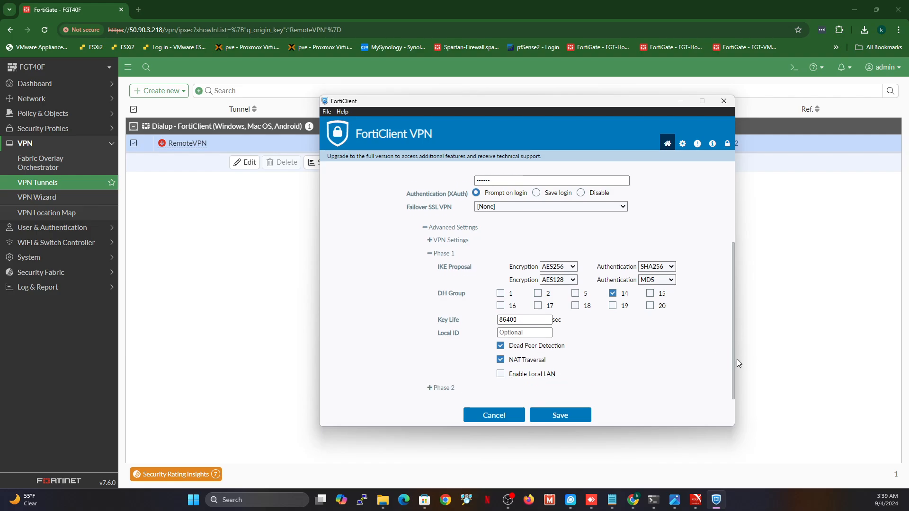
left_click(429, 254)
Set the Phase 2 proposals to AES256-SHA256 and AES128-MD5
left_click(429, 363)
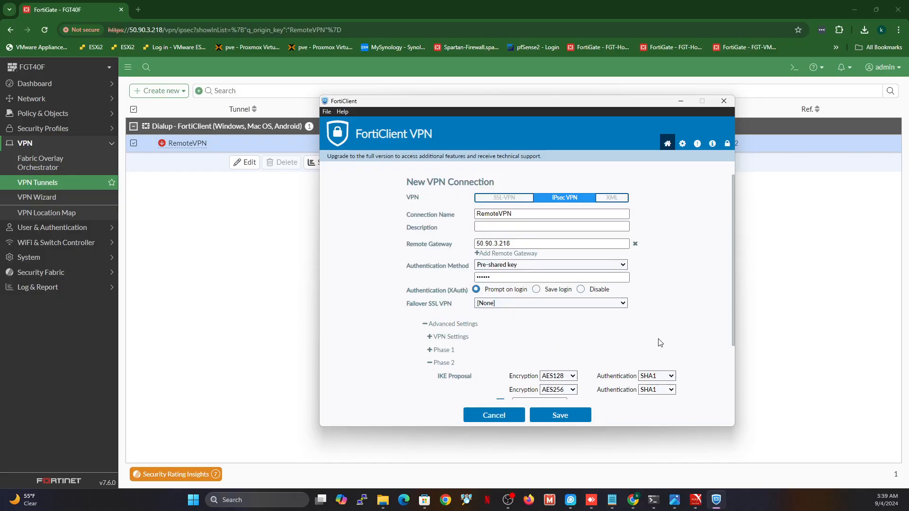
left_click_drag(734, 318, 735, 366)
left_click(566, 307)
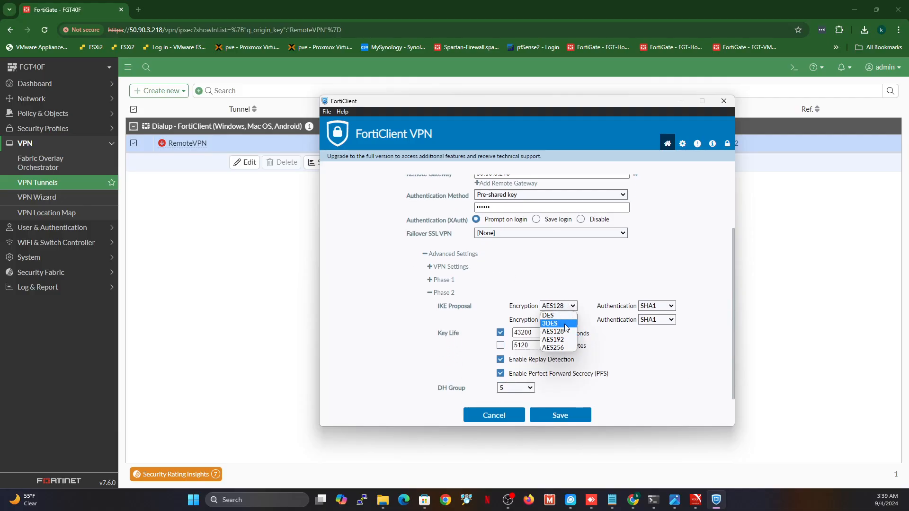
left_click(570, 349)
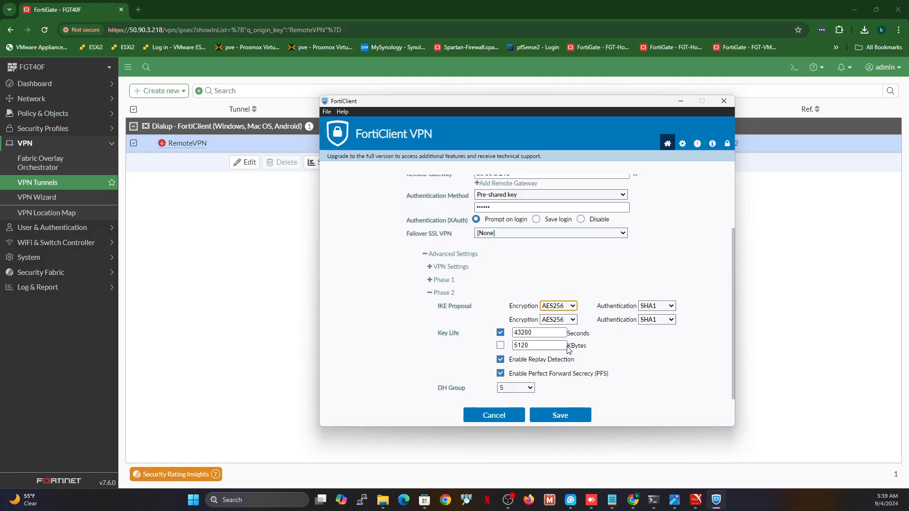
left_click(652, 308)
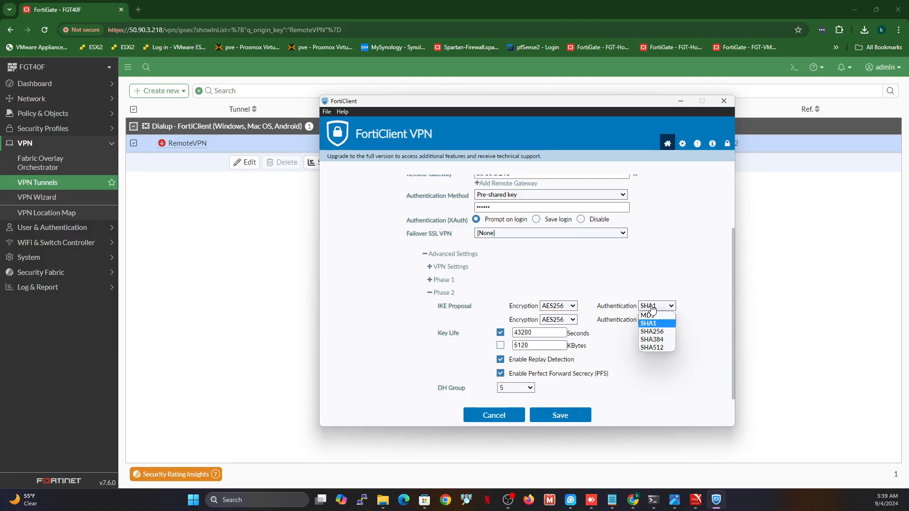
left_click(660, 332)
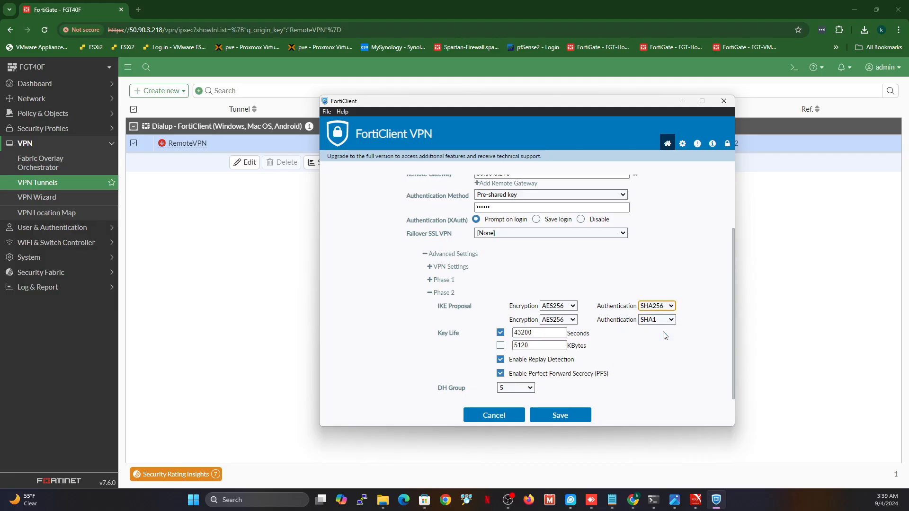
left_click(571, 320)
left_click(564, 345)
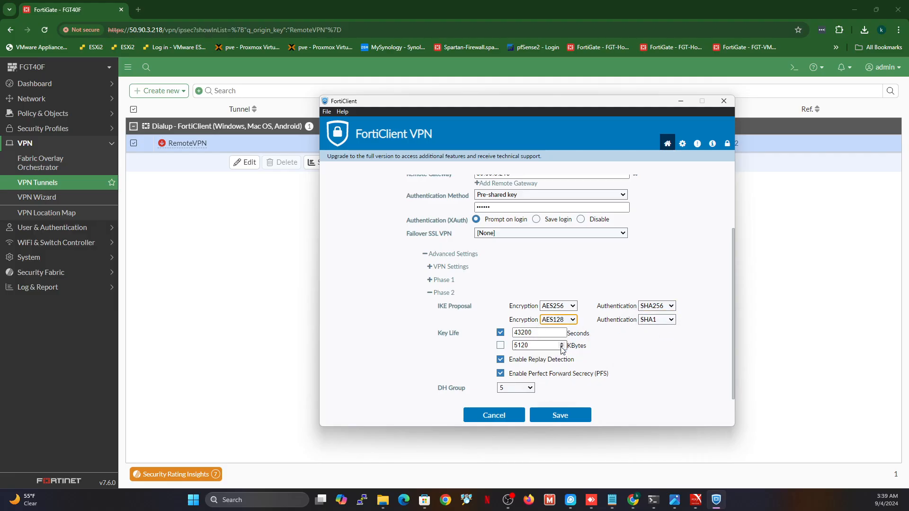
left_click(665, 320)
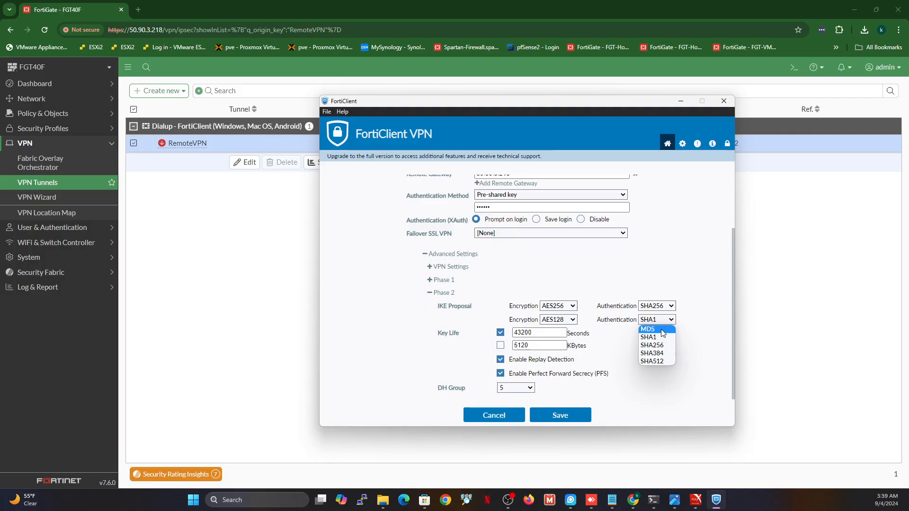
left_click(661, 334)
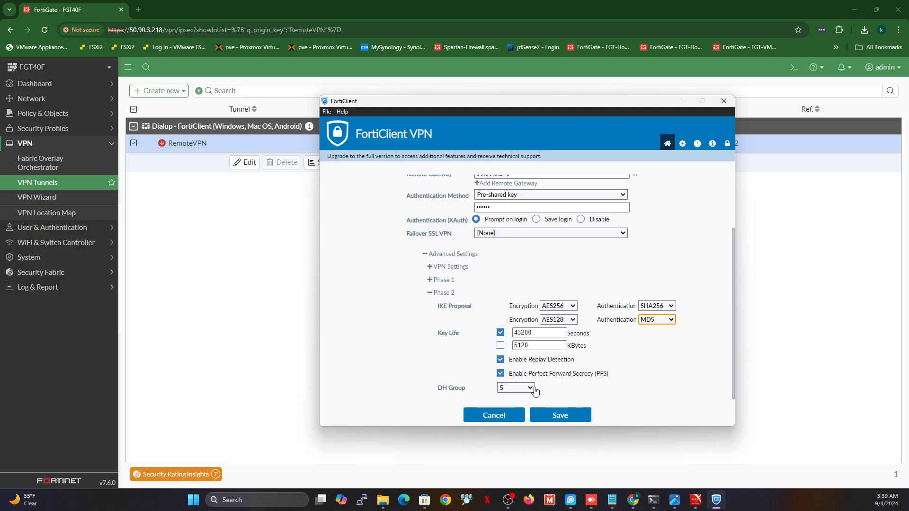
Choose Phase 2 DH group 14, keep replay detection and PFS enabled, and save the connection
left_click(535, 389)
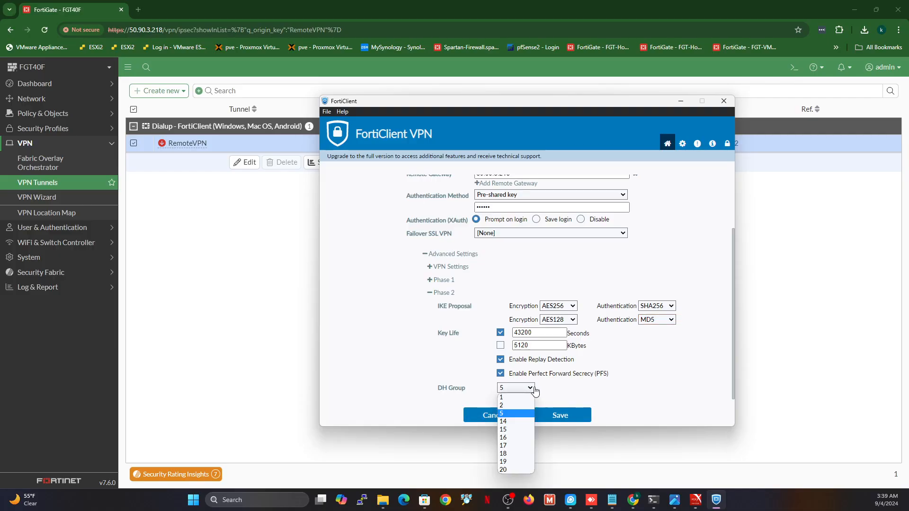
left_click(505, 422)
left_click(600, 378)
left_click(500, 373)
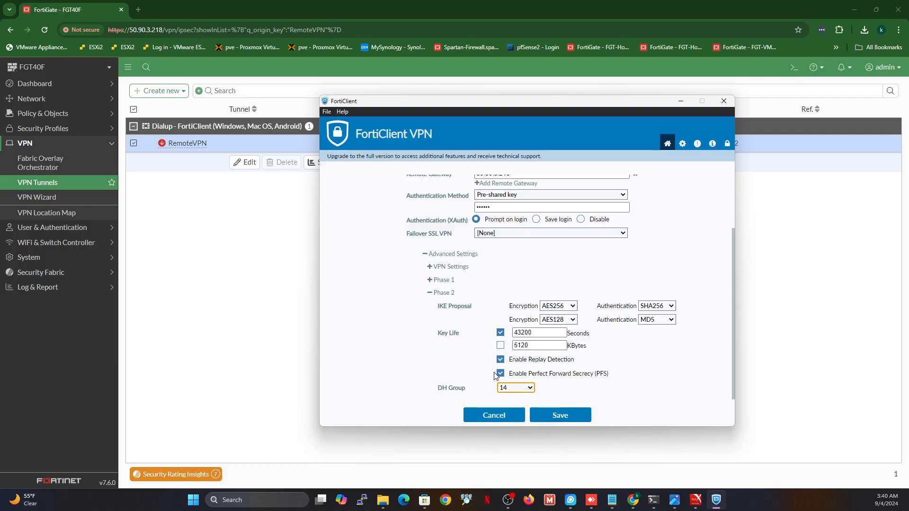
left_click(500, 359)
left_click(559, 361)
left_click(524, 377)
left_click(524, 378)
left_click(552, 361)
left_click(568, 364)
mouse_move(732, 383)
left_mouse_down()
mouse_move(721, 323)
mouse_move(722, 383)
left_mouse_up()
left_click(559, 416)
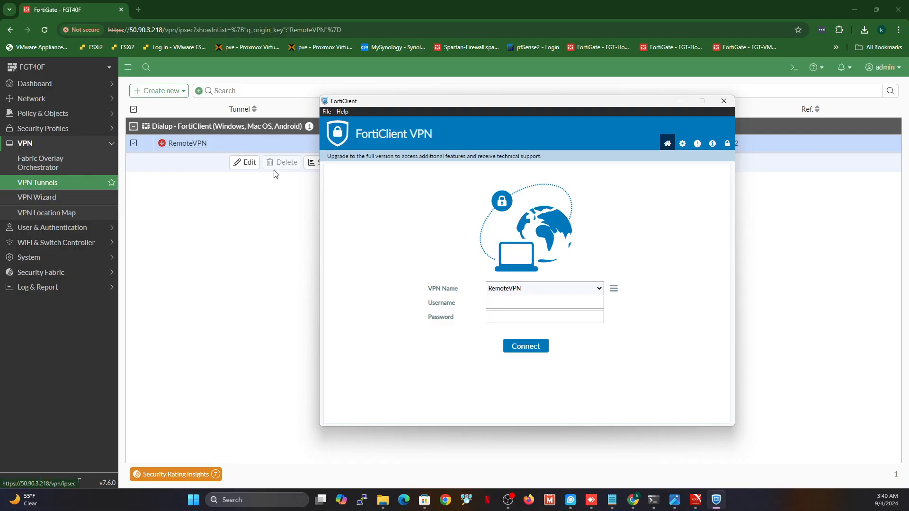
left_click(240, 170)
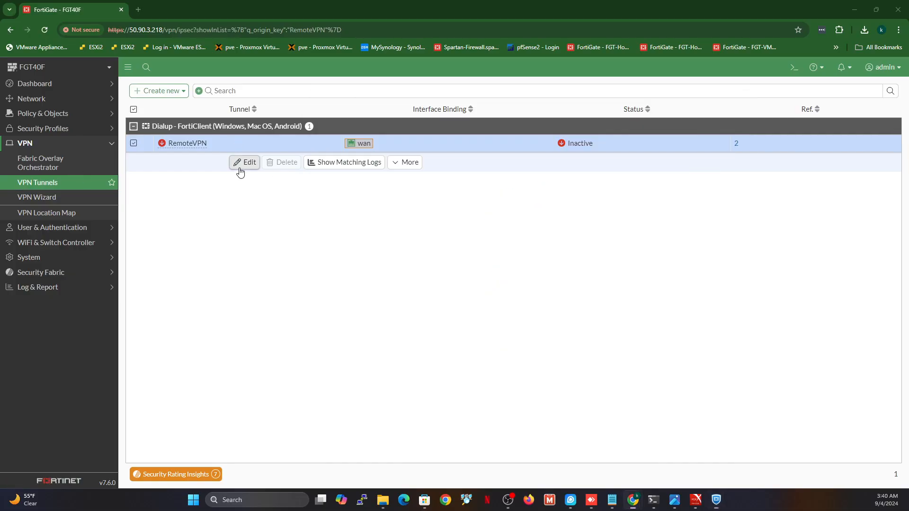
left_click(240, 170)
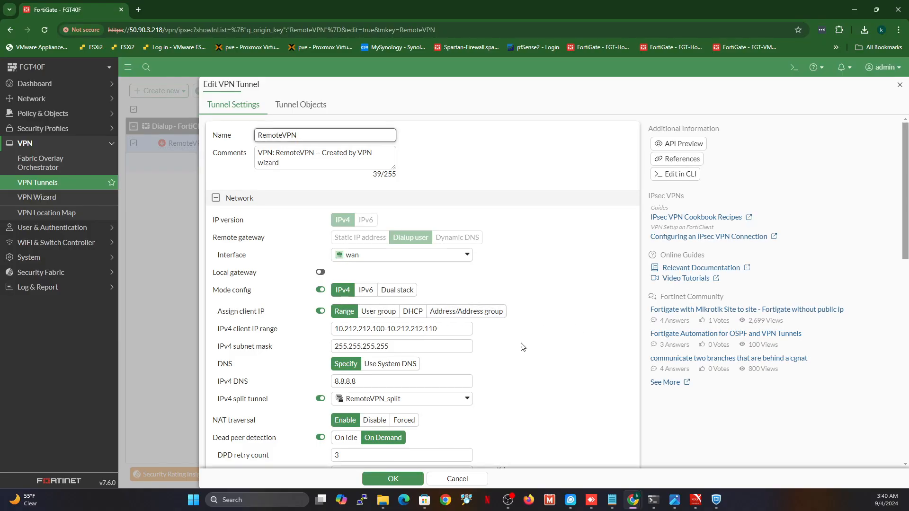
left_click_drag(906, 226, 907, 340)
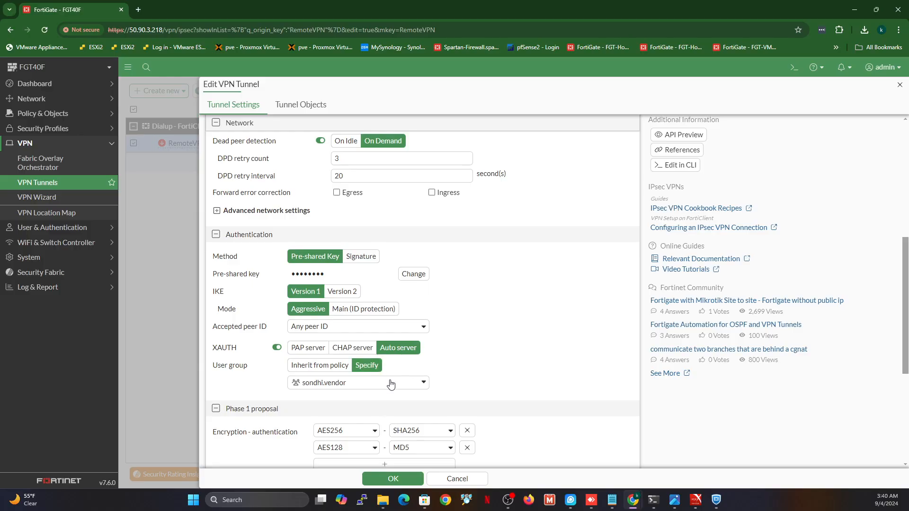
left_click(34, 229)
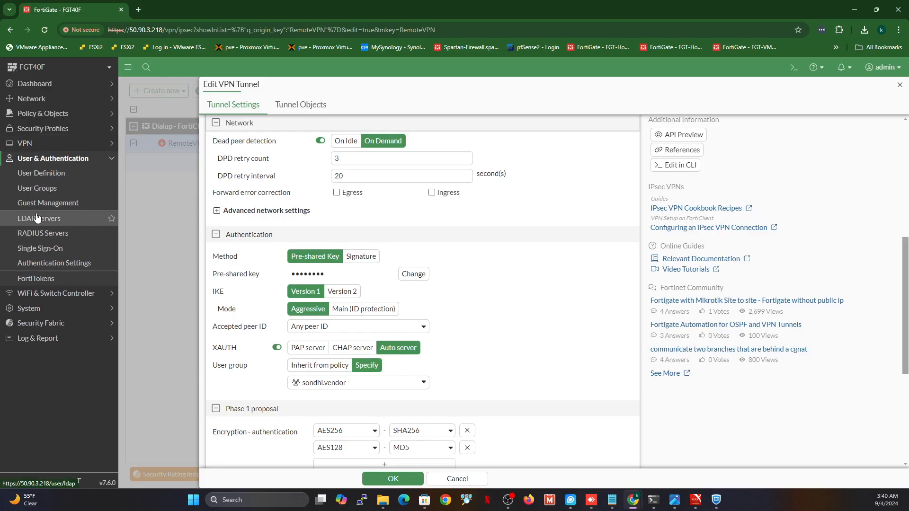
left_click(32, 189)
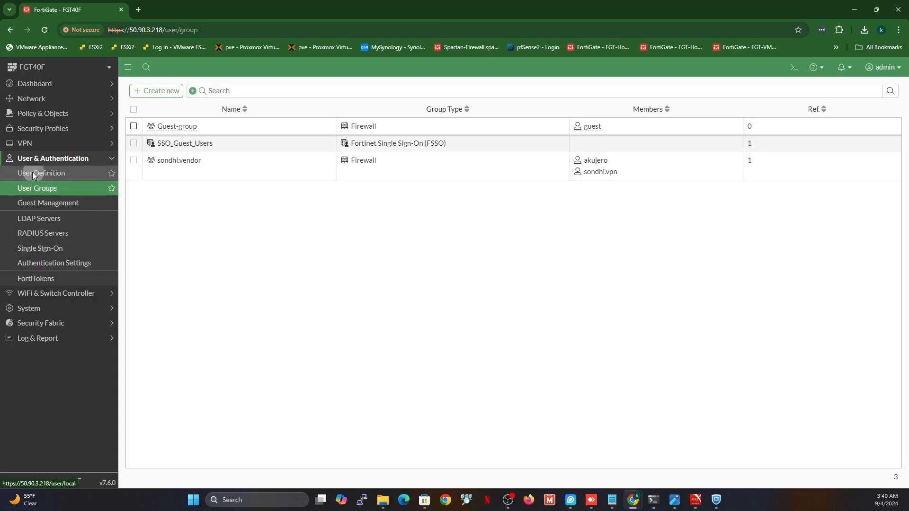
left_click(32, 173)
left_click(46, 189)
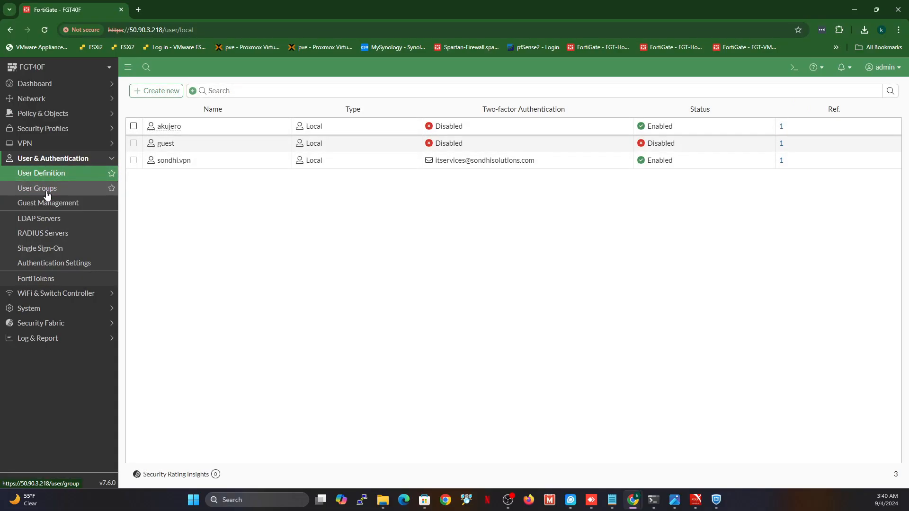
left_click(39, 309)
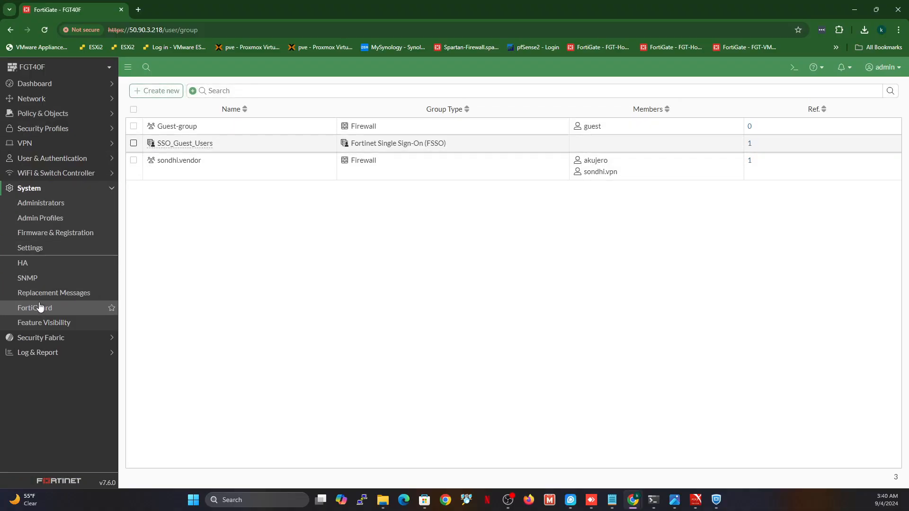
left_click(50, 144)
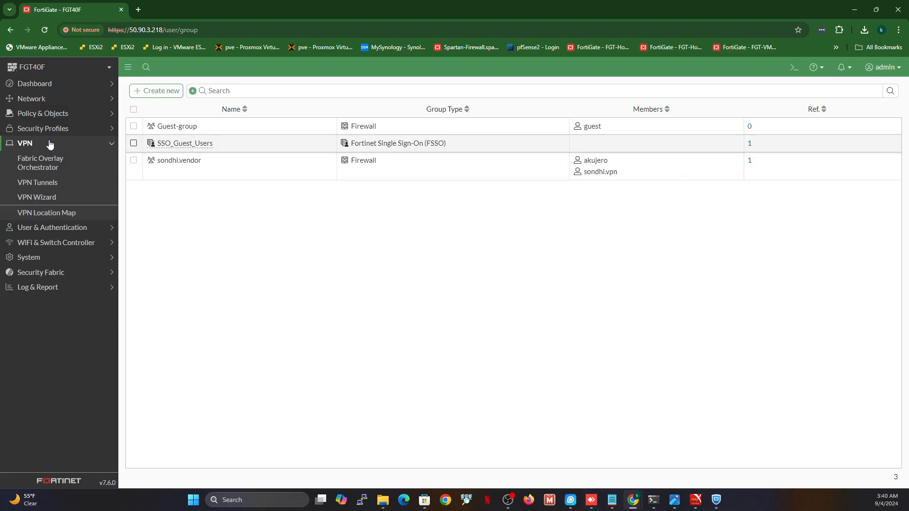
left_click(47, 185)
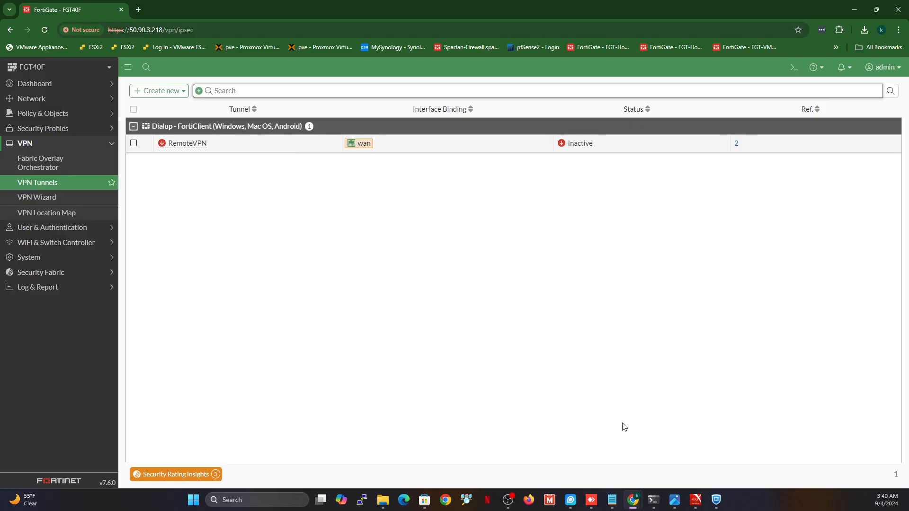
Connect FortiClient to RemoteVPN with the user's username and password, receiving IP 10.212.212.100
left_click(716, 502)
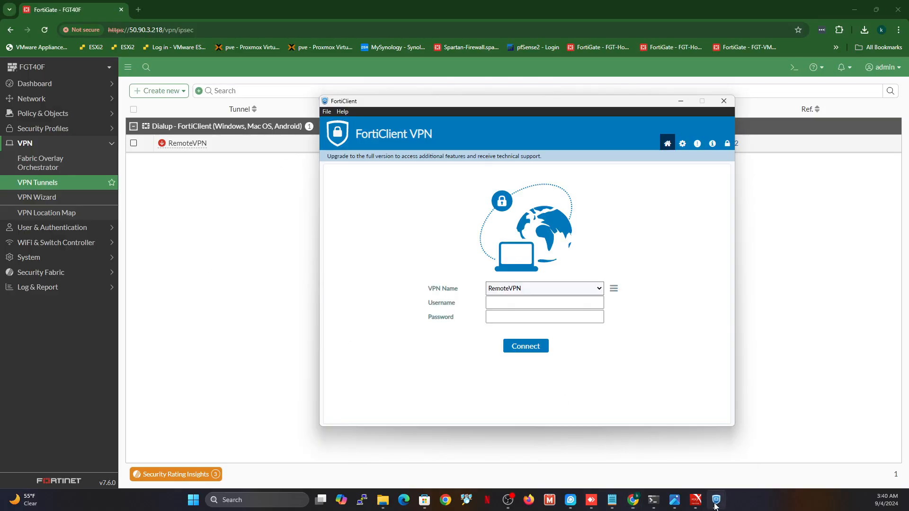
left_click(540, 301)
type("aku")
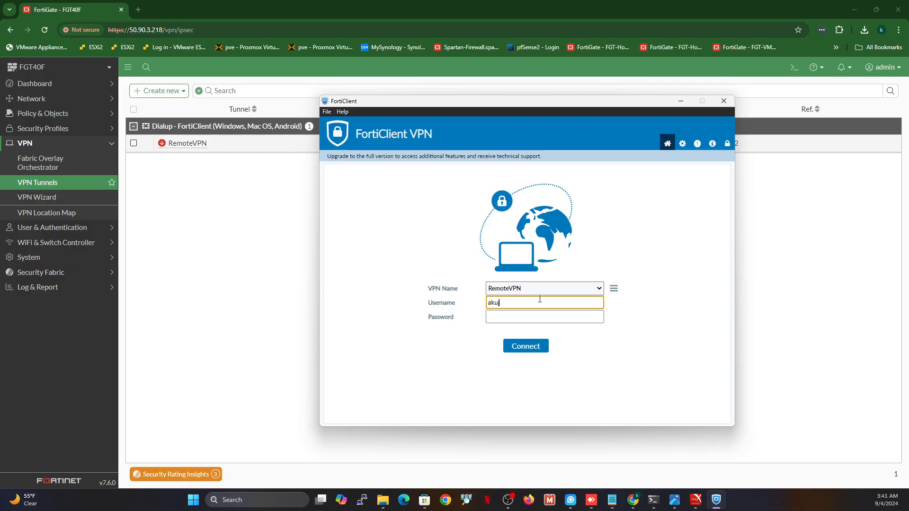
type("jero")
key("Tab")
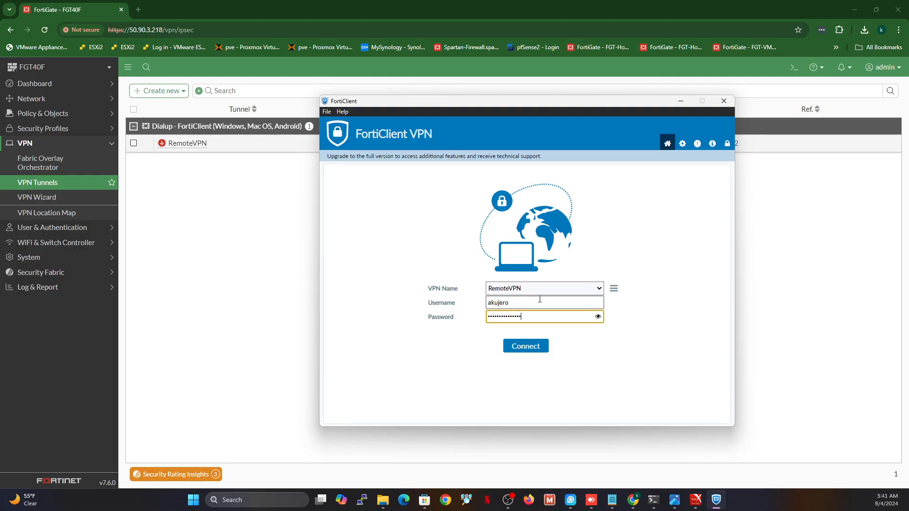
left_click(523, 347)
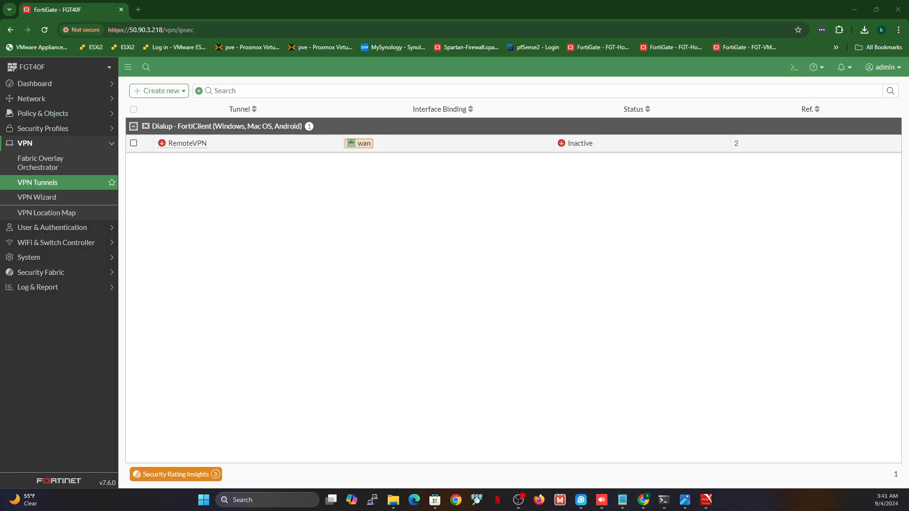
key("alt+Tab")
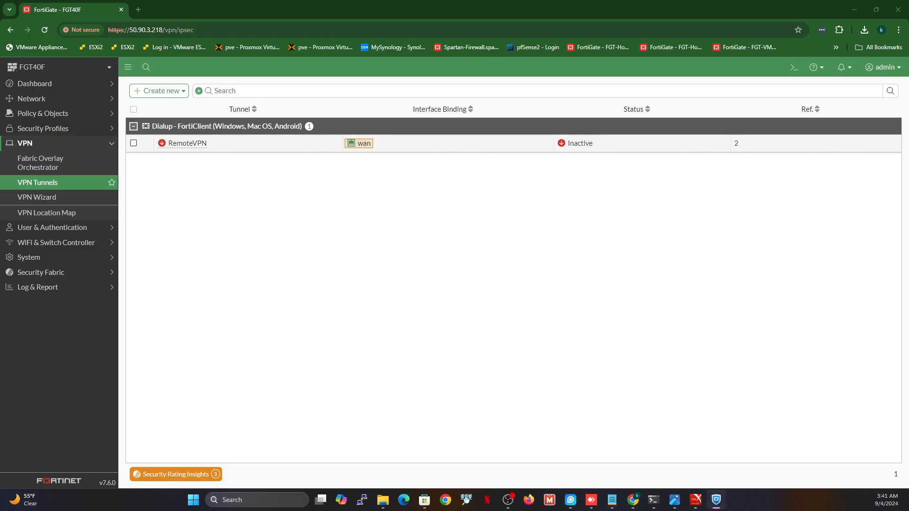
left_click_drag(264, 30, 537, 82)
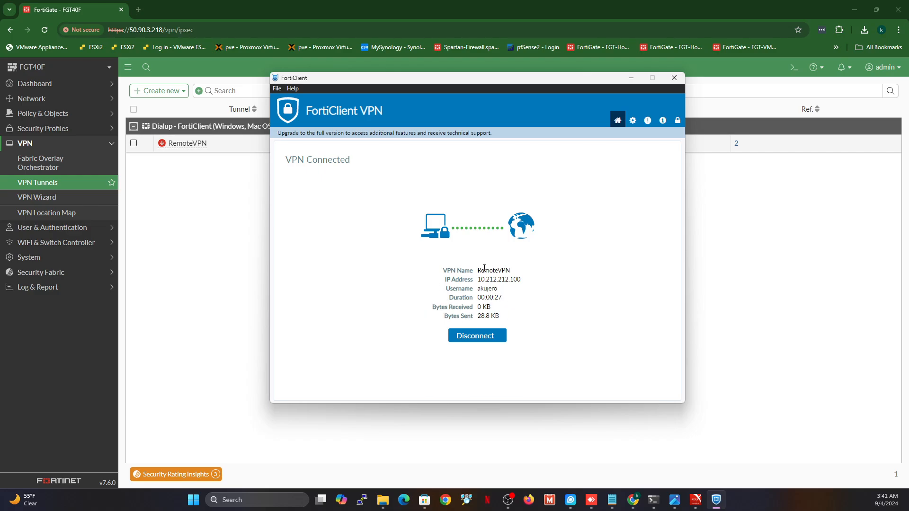
Refresh VPN Tunnels to show RemoteVPN's 1 dialup connection, review its monitor, and open a blank tab
left_click(132, 209)
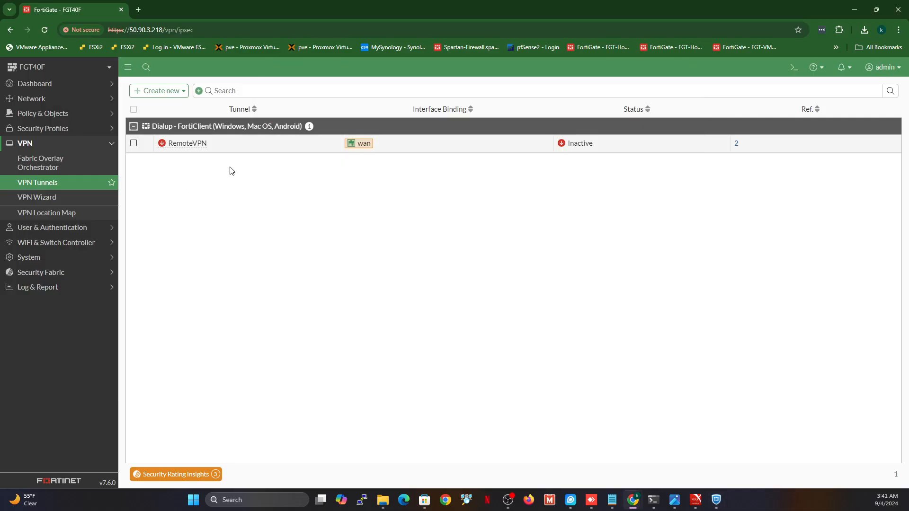
left_click(49, 184)
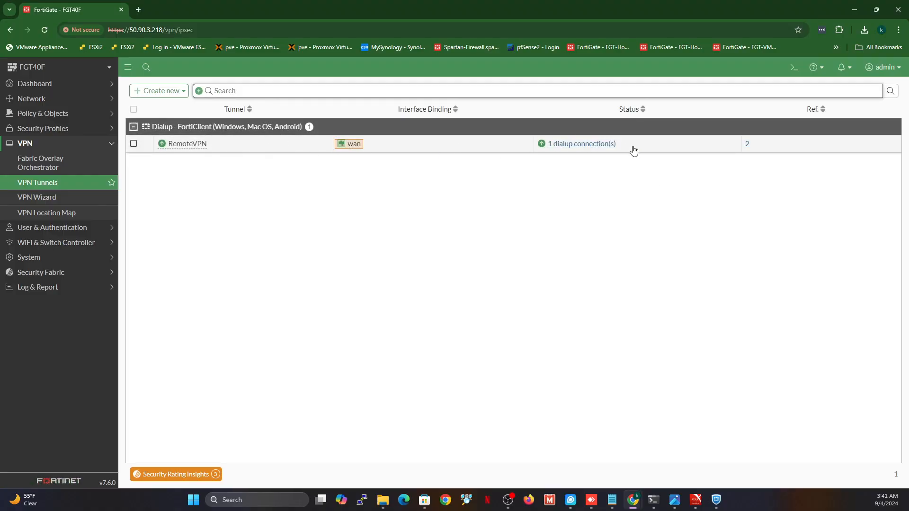
left_click(585, 145)
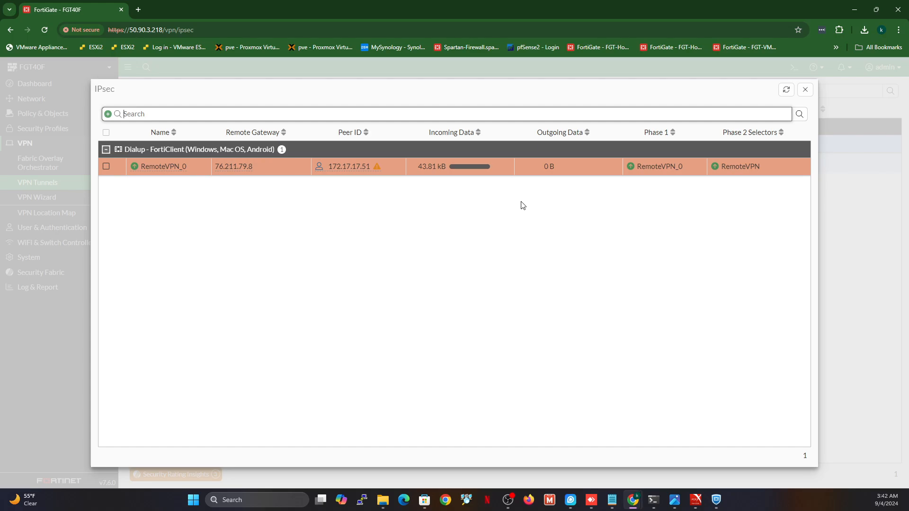
left_click(139, 10)
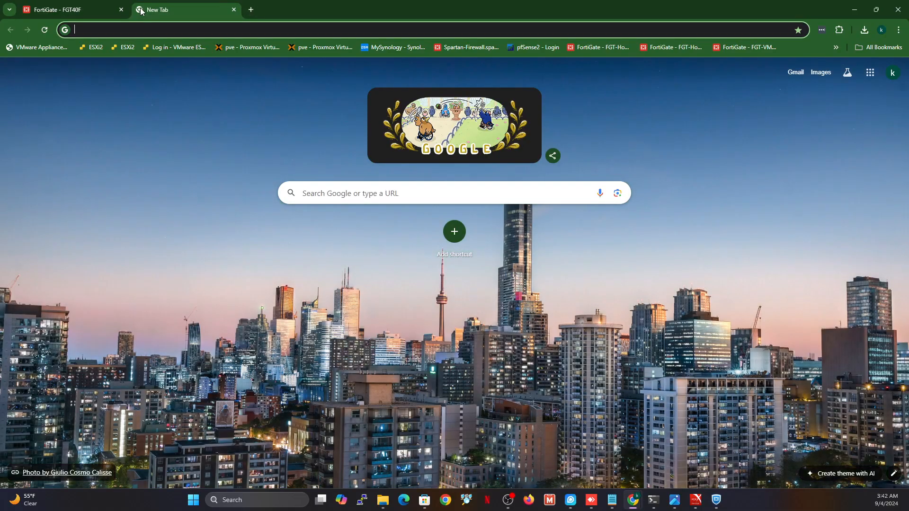
left_click(86, 12)
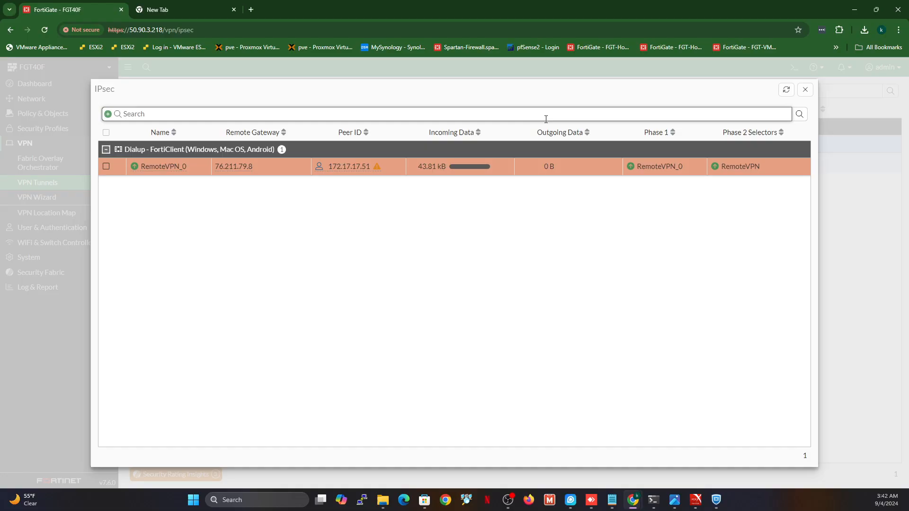
left_click(806, 90)
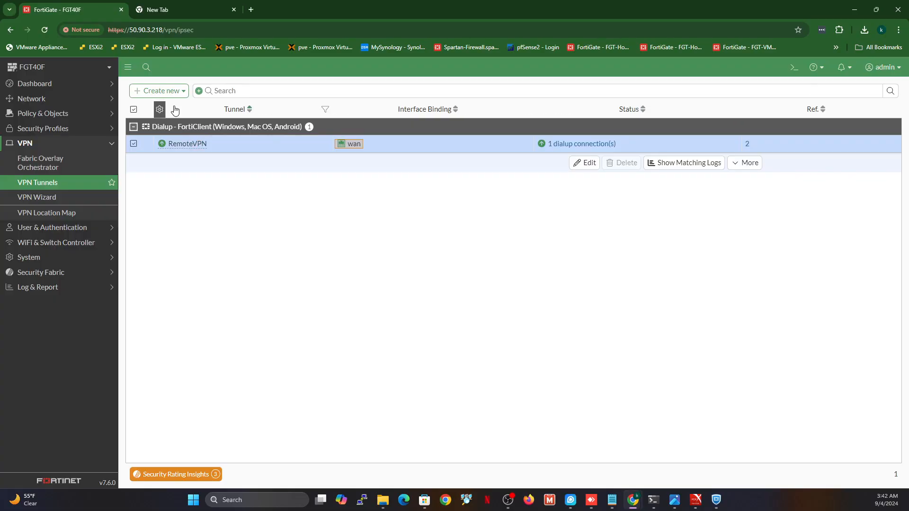
Open Network > Interfaces, expand lan's four VLANs and select Office VLAN at 10.13.13.1
left_click(33, 98)
left_click(34, 115)
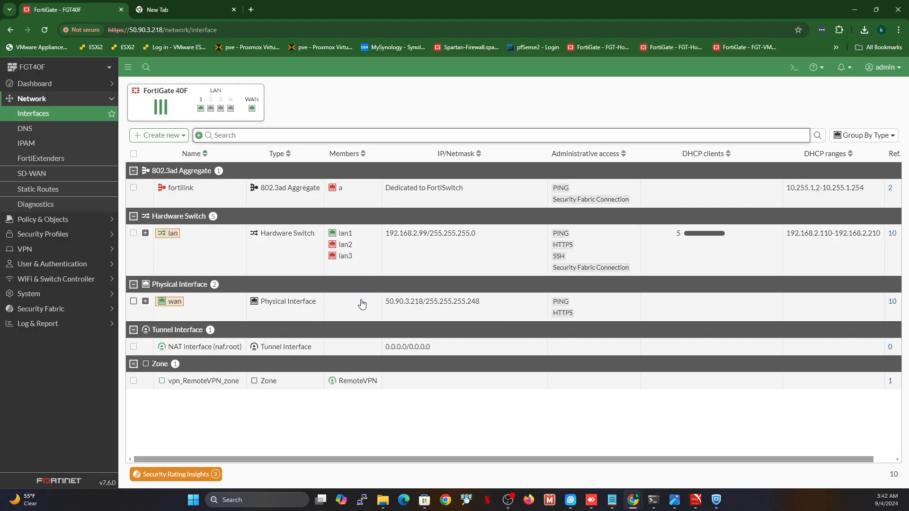
left_click(145, 234)
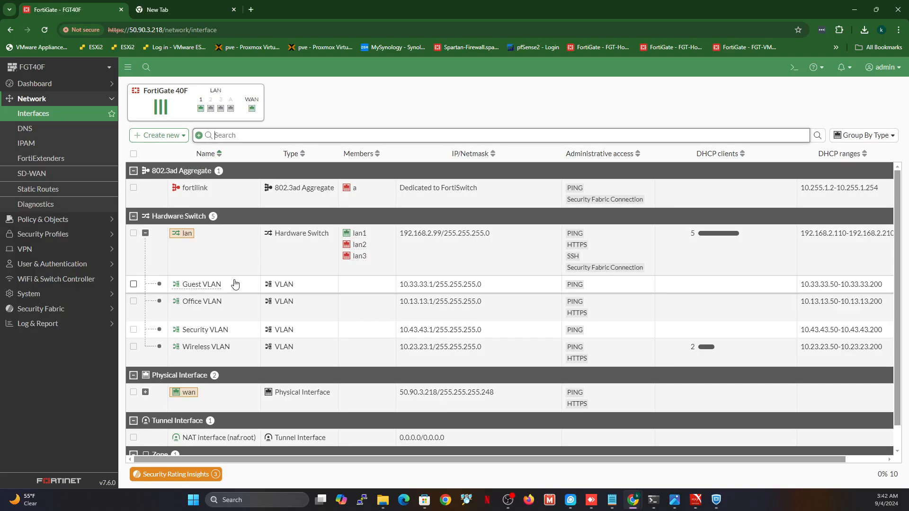
left_click(239, 319)
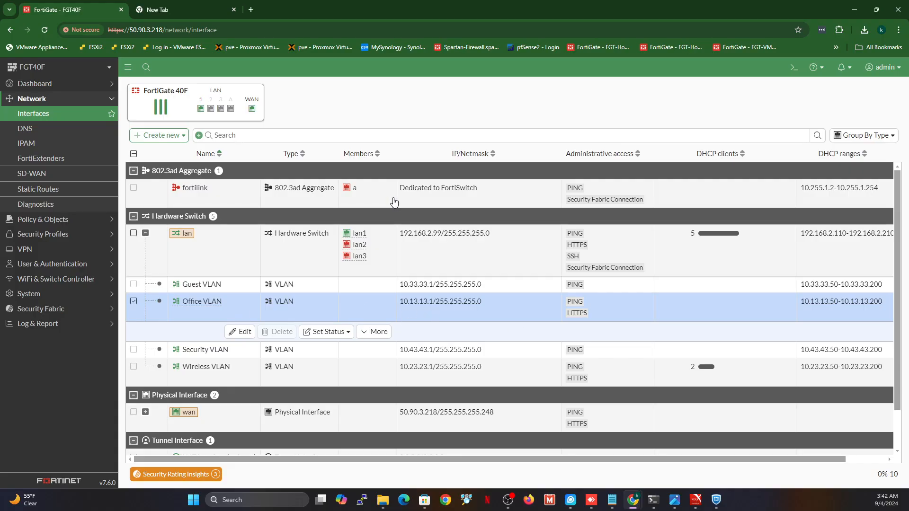
left_click(210, 13)
left_click(201, 25)
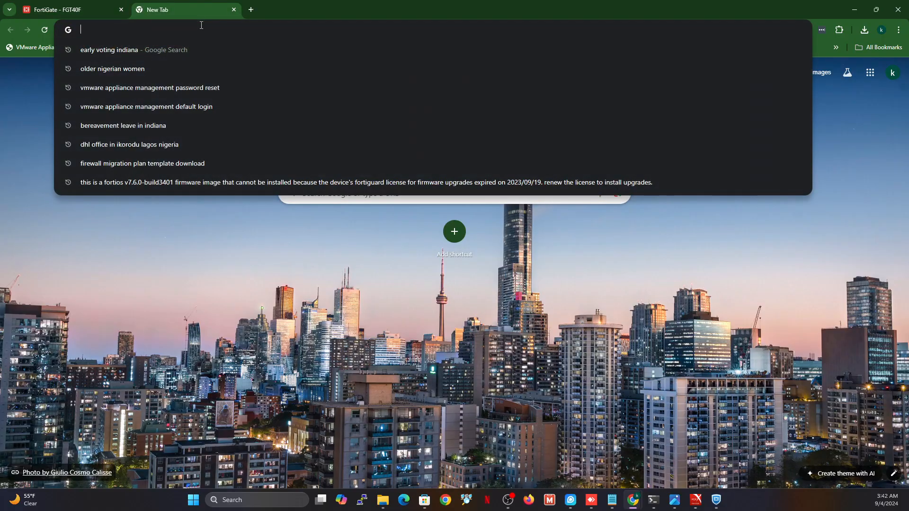
type("https://1")
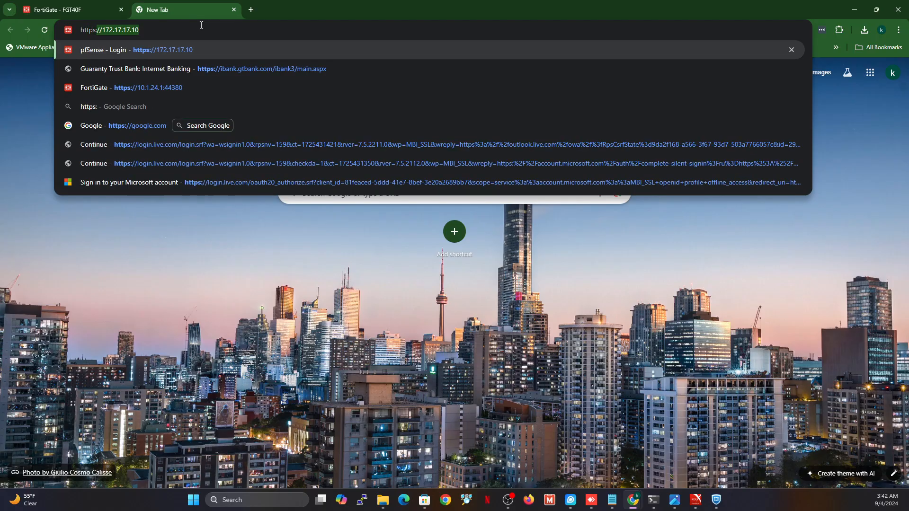
type("0.13.13.1")
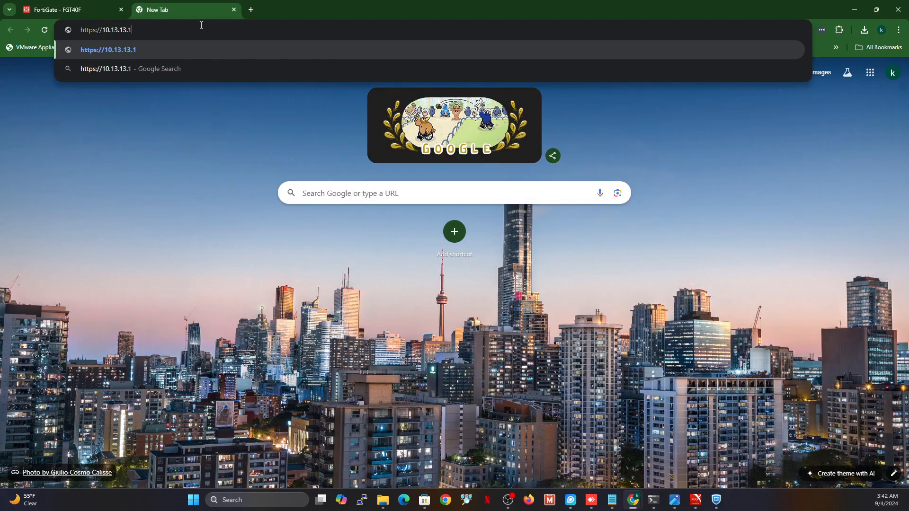
key("Return")
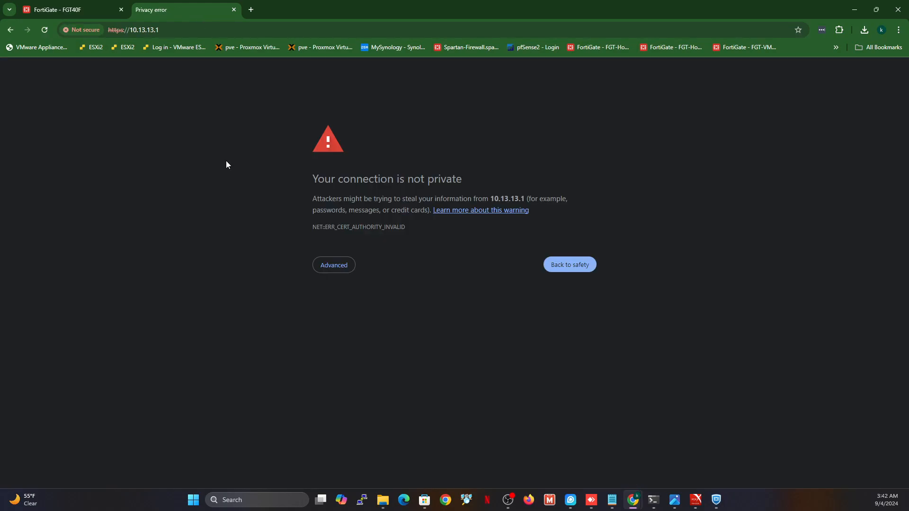
left_click(345, 270)
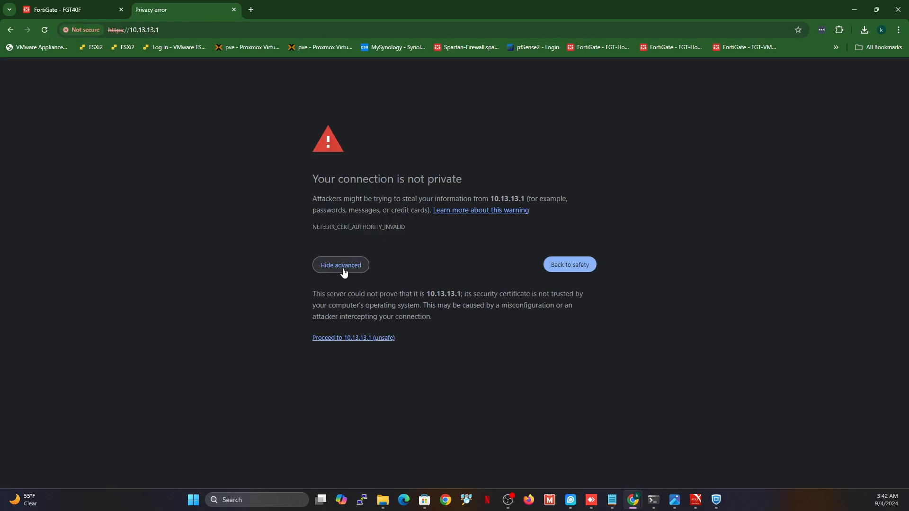
left_click(339, 338)
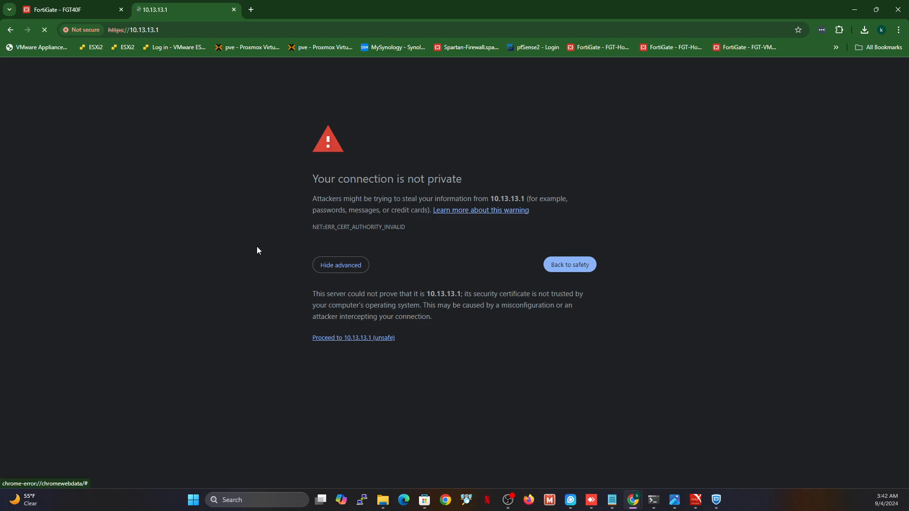
left_click(73, 12)
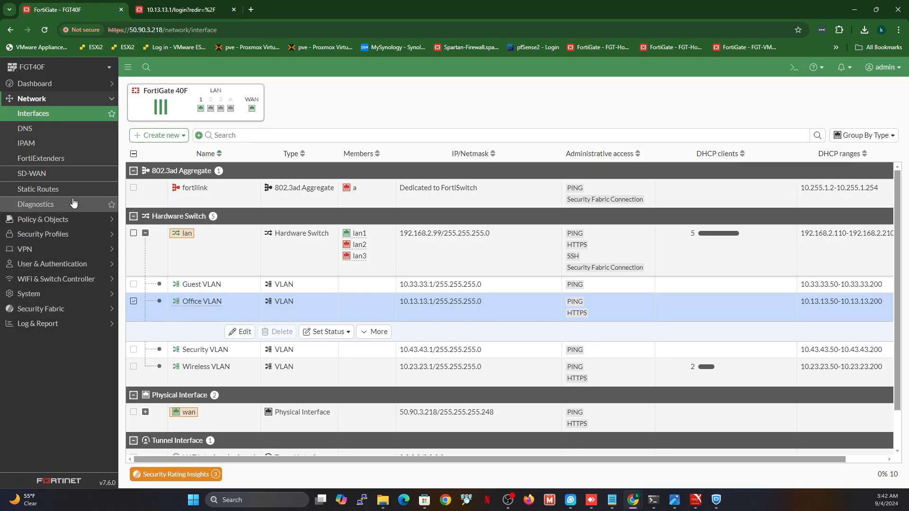
Inspect RemoteVPN_0's dialup session in the IPsec monitor, then bring the connected FortiClient forward
left_click(38, 250)
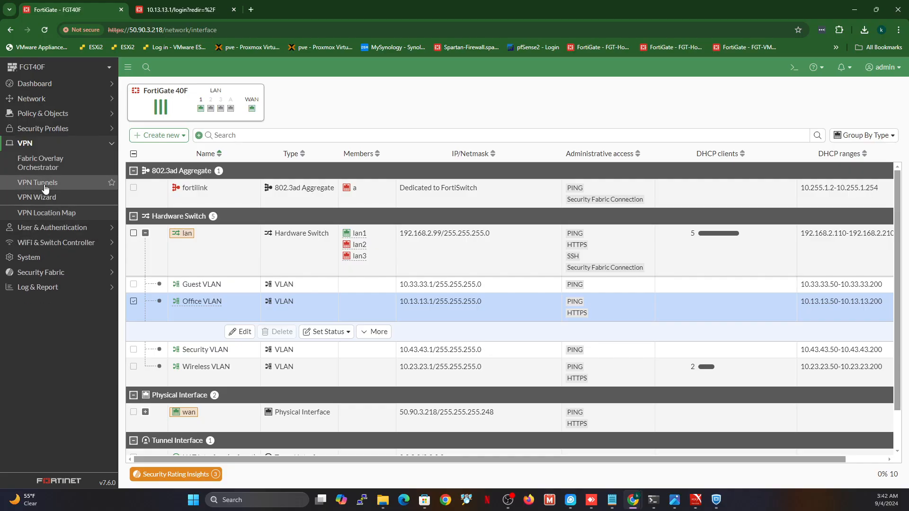
left_click(38, 183)
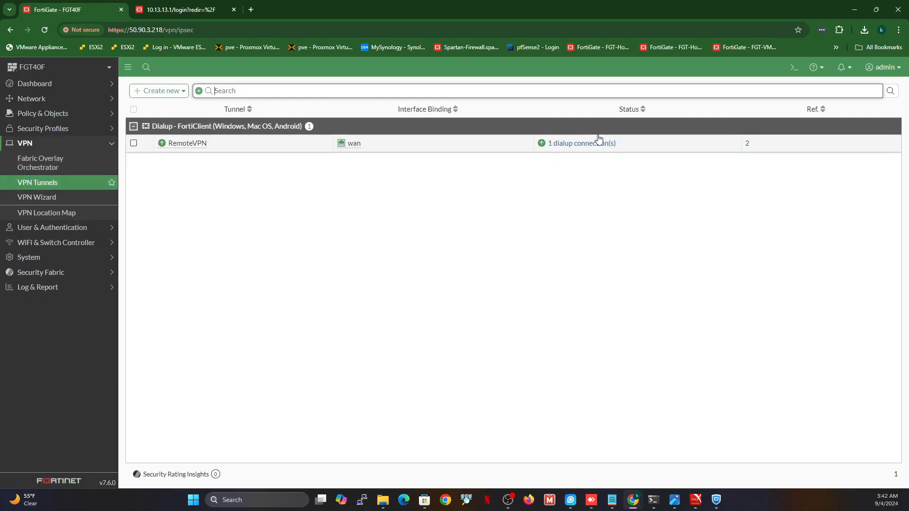
left_click(590, 143)
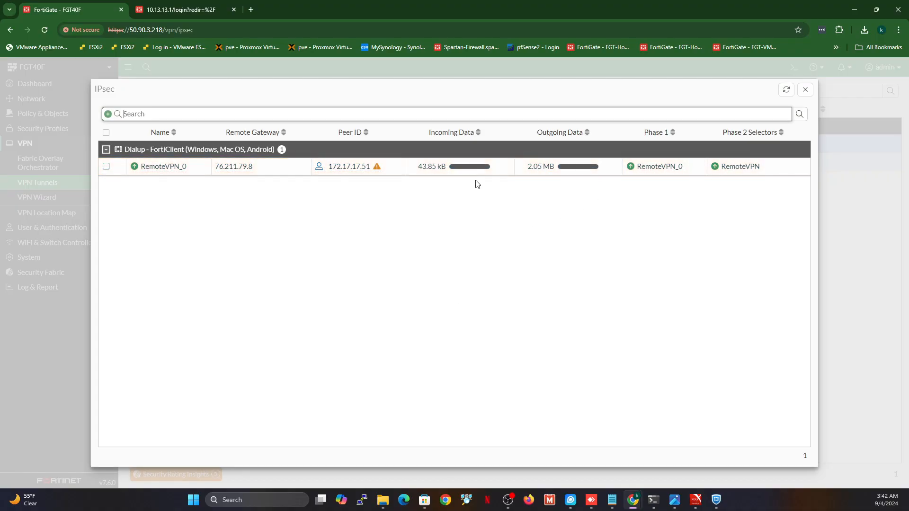
left_click(528, 176)
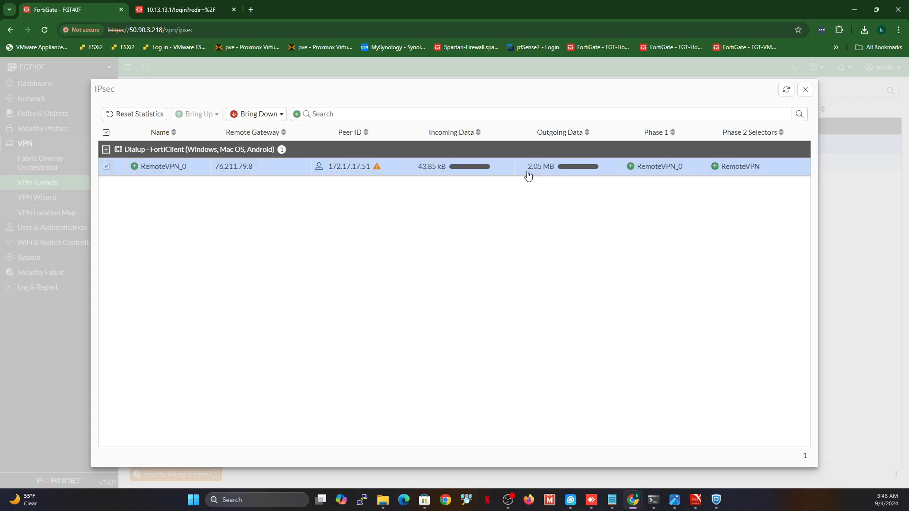
right_click(529, 176)
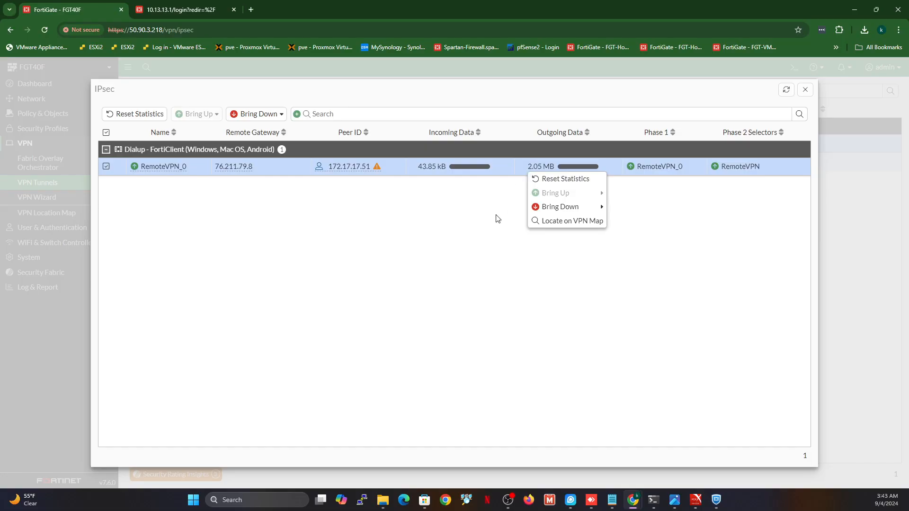
left_click(485, 239)
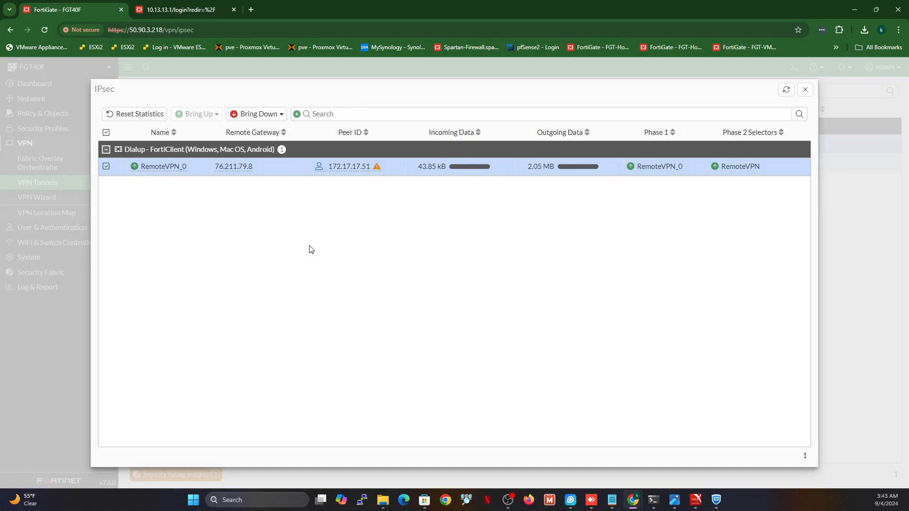
left_click(722, 498)
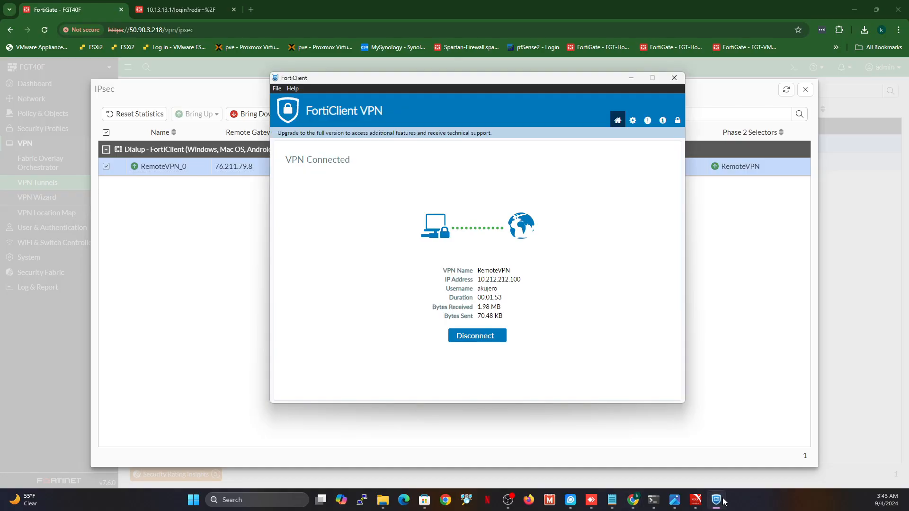
Disconnect RemoteVPN in FortiClient and confirm the session ended in FortiGate's IPsec monitor and tunnel list
left_click(464, 340)
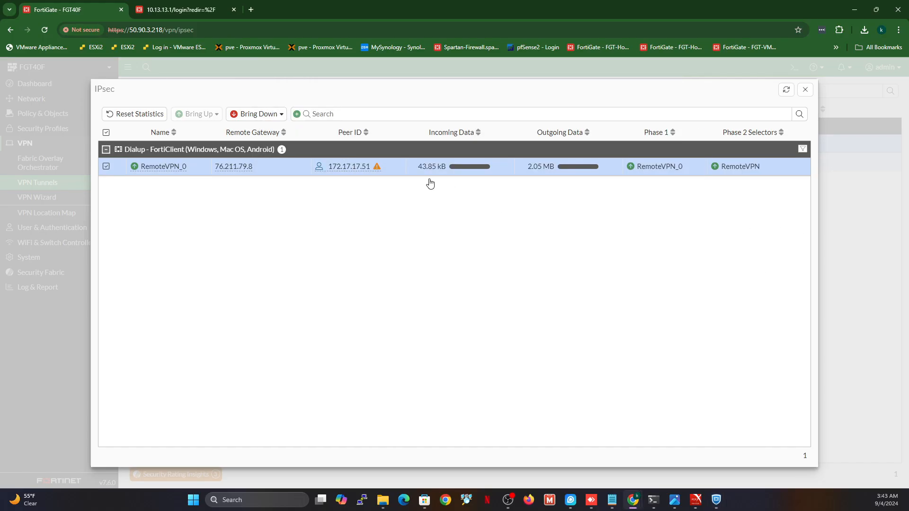
left_click(717, 503)
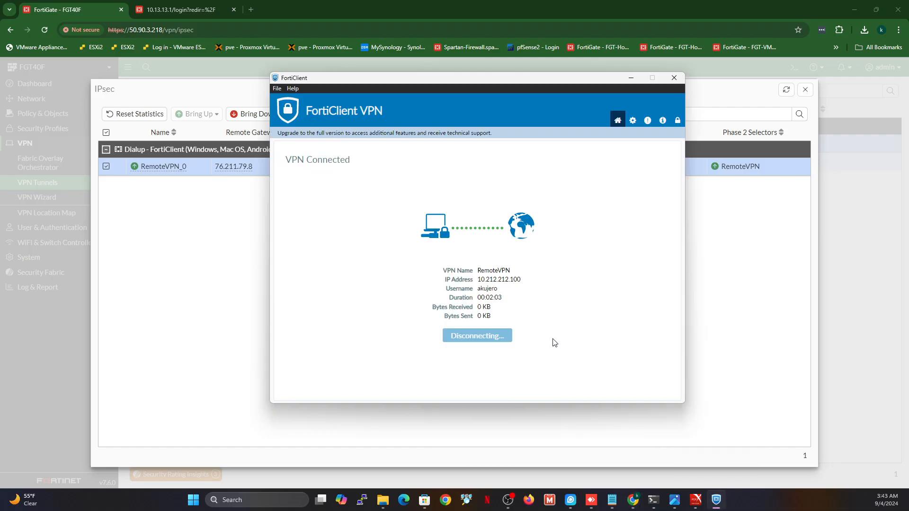
left_click(172, 262)
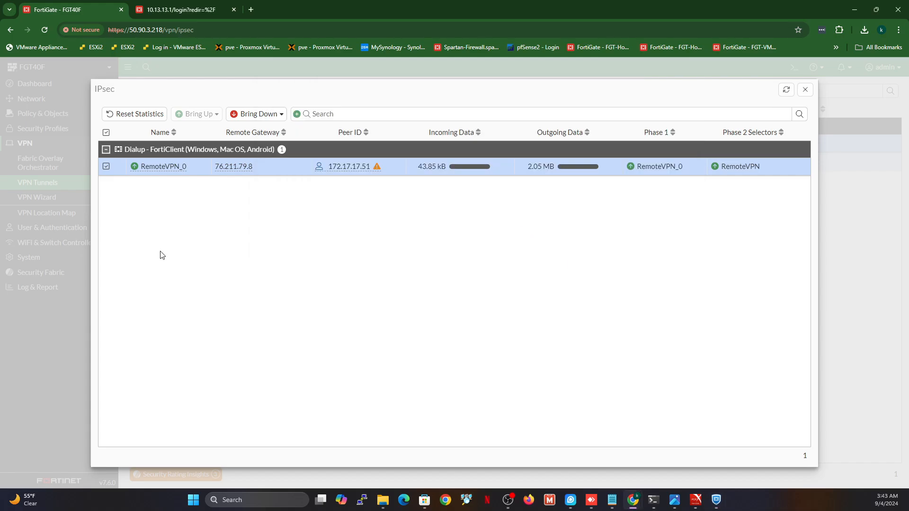
left_click(786, 90)
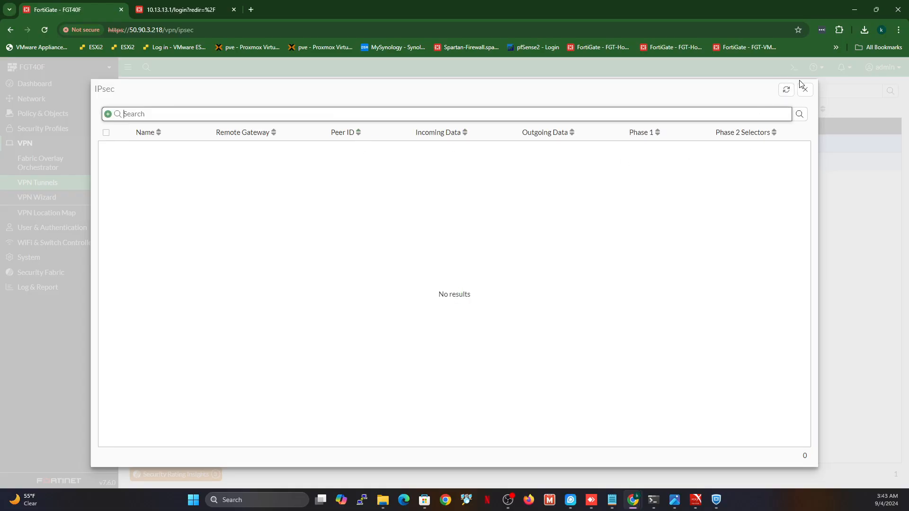
left_click(804, 90)
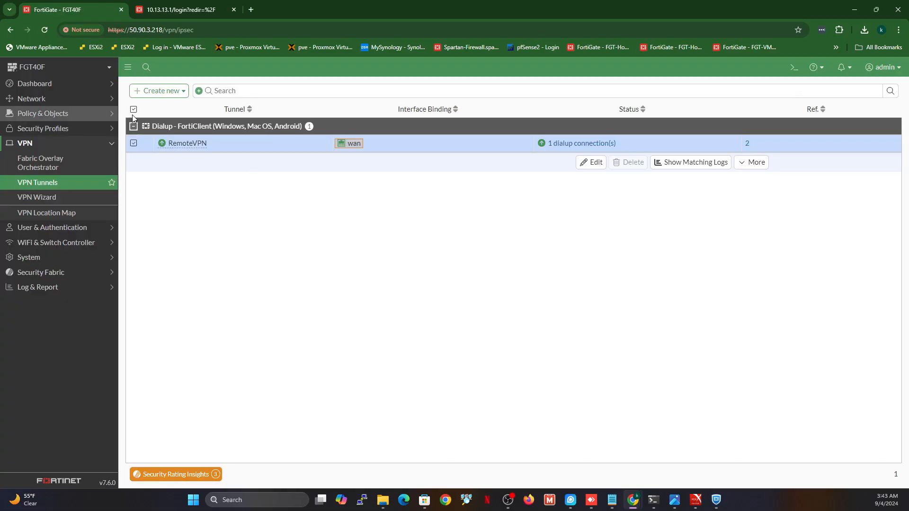
left_click(42, 182)
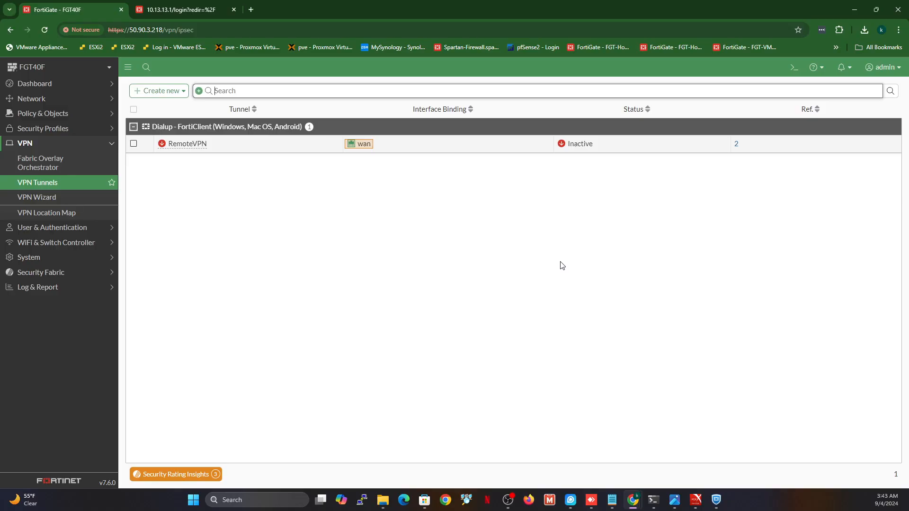
Start a new FortiClient connection, try IPsec VPN with Advanced Settings, then cancel without saving
left_click(715, 502)
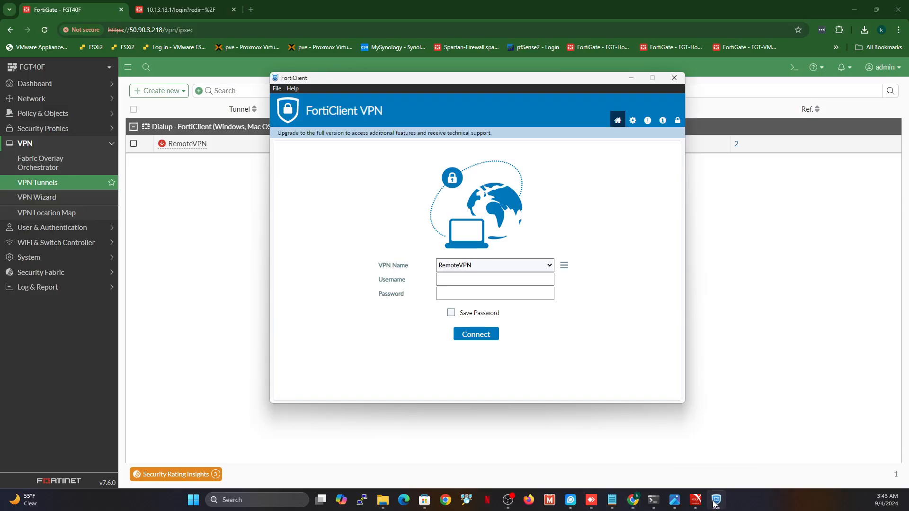
left_click(564, 265)
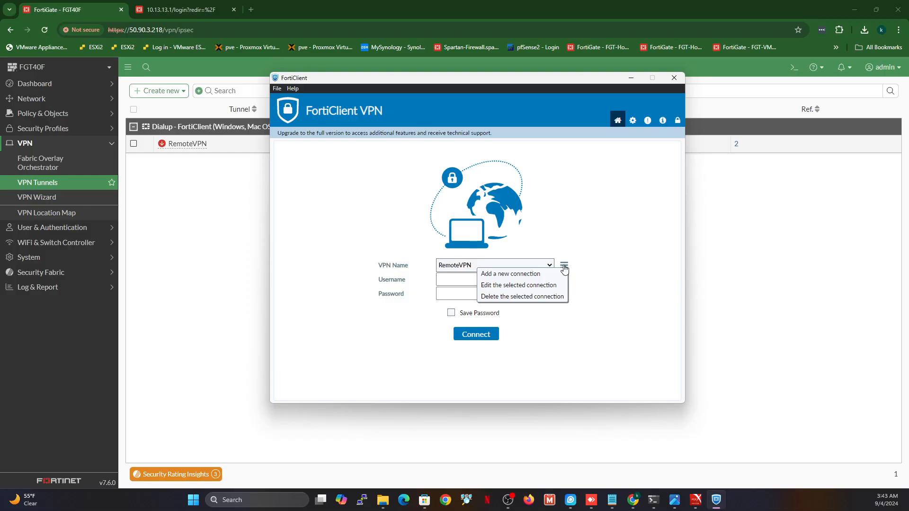
left_click(535, 274)
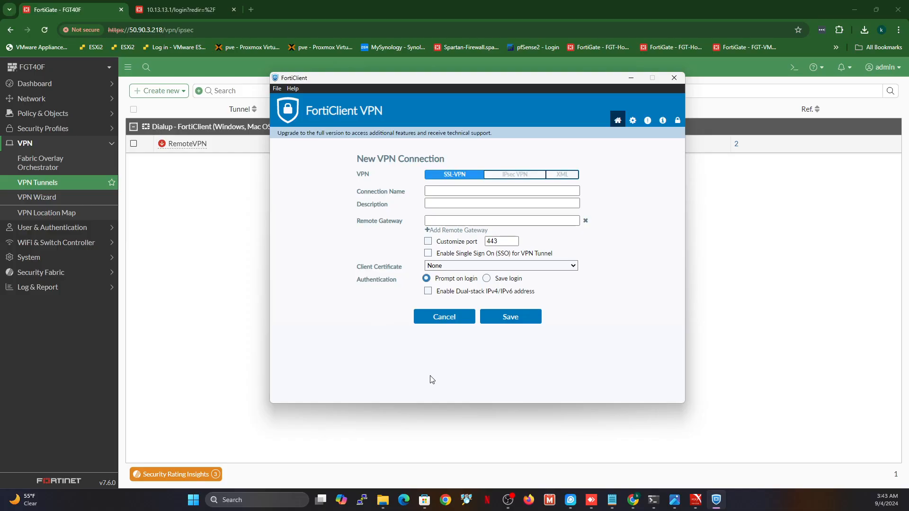
left_click(516, 174)
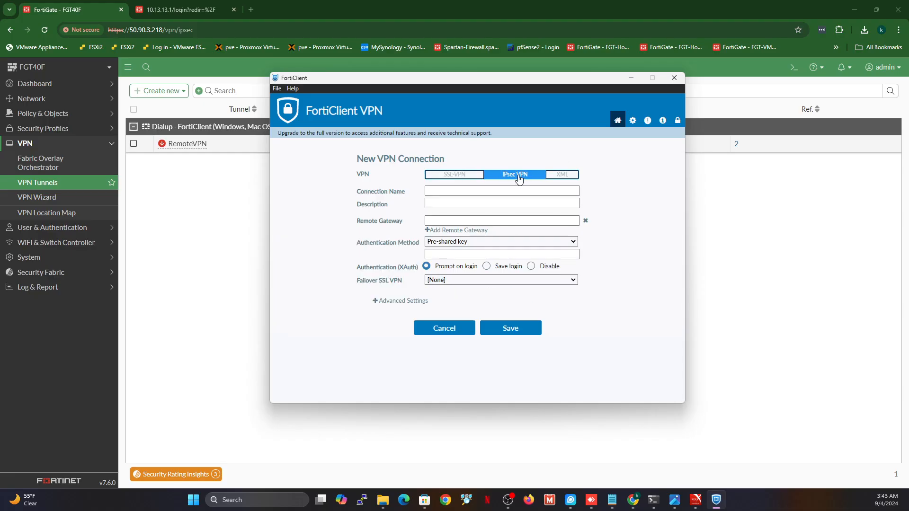
left_click(375, 302)
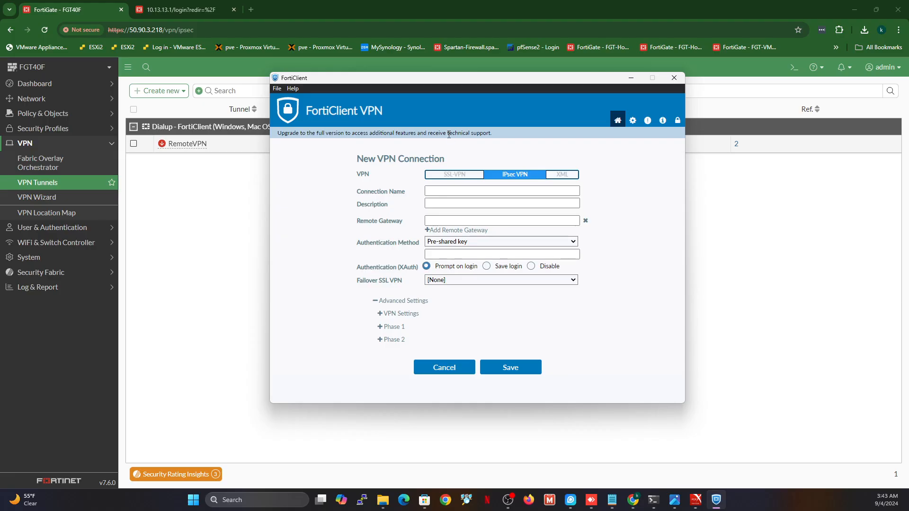
left_click(452, 176)
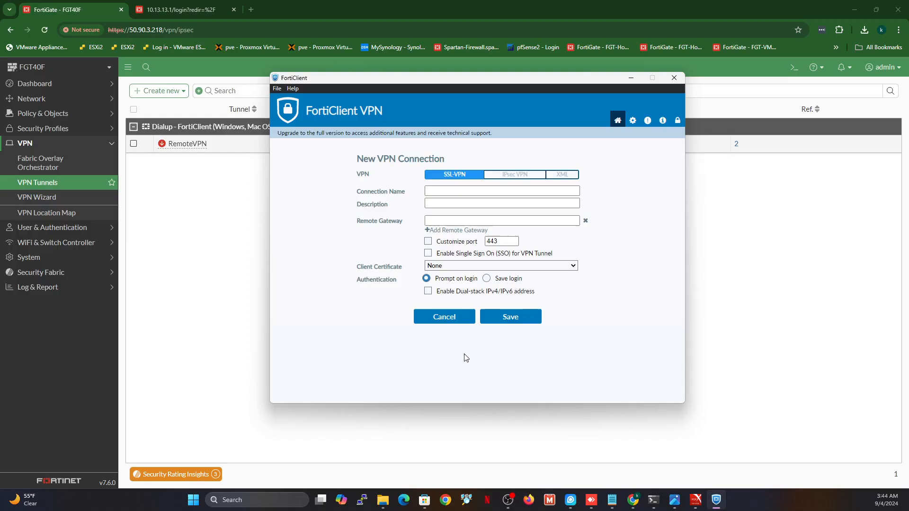
left_click(449, 322)
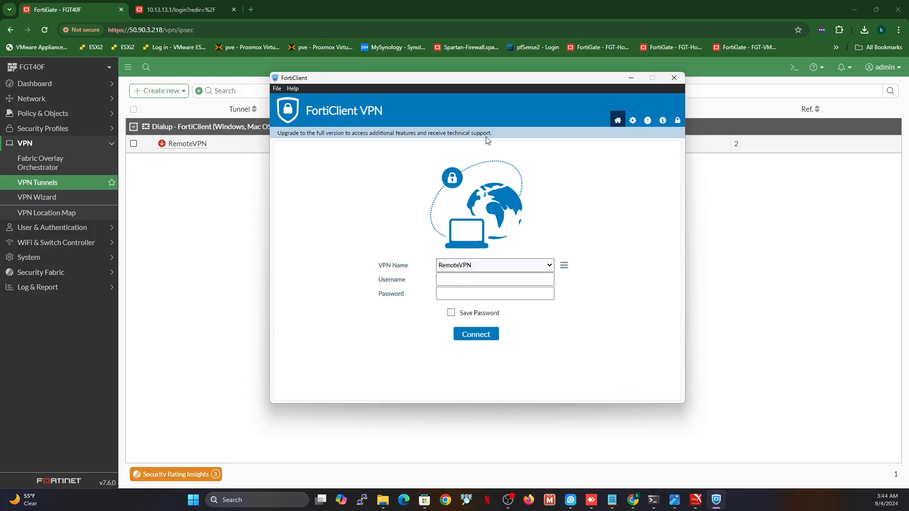
Minimize FortiClient to reveal RemoteVPN on wan listed as Inactive
left_click(631, 78)
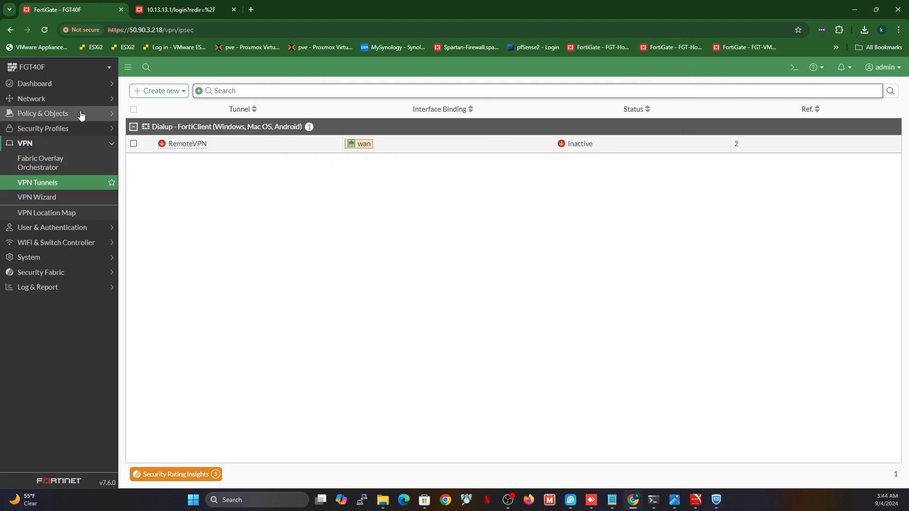